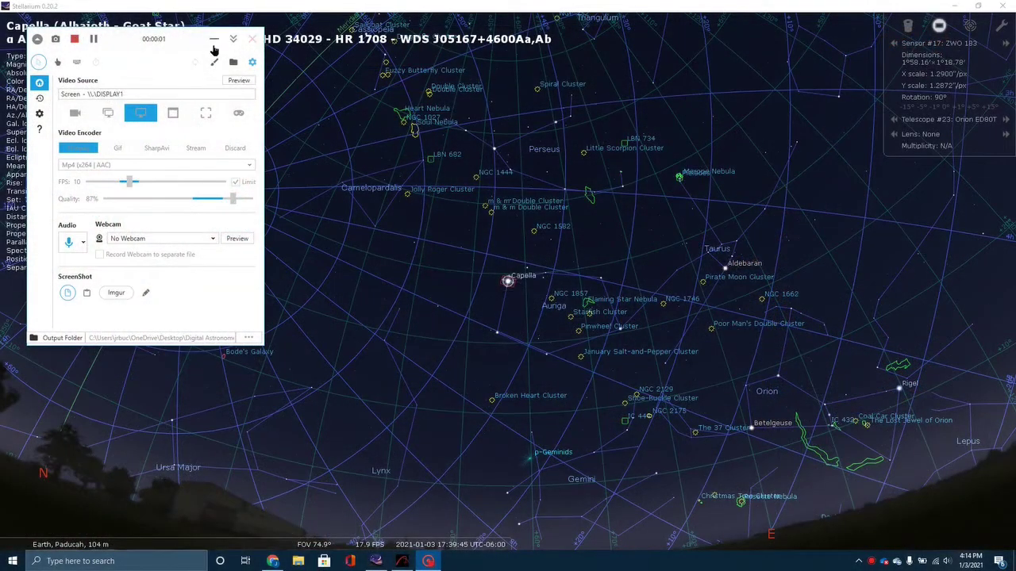
Search Stellarium for 'flam' and go to the Flaming Star Nebula.
{"action": "left_click", "coordinate": [214, 41]}
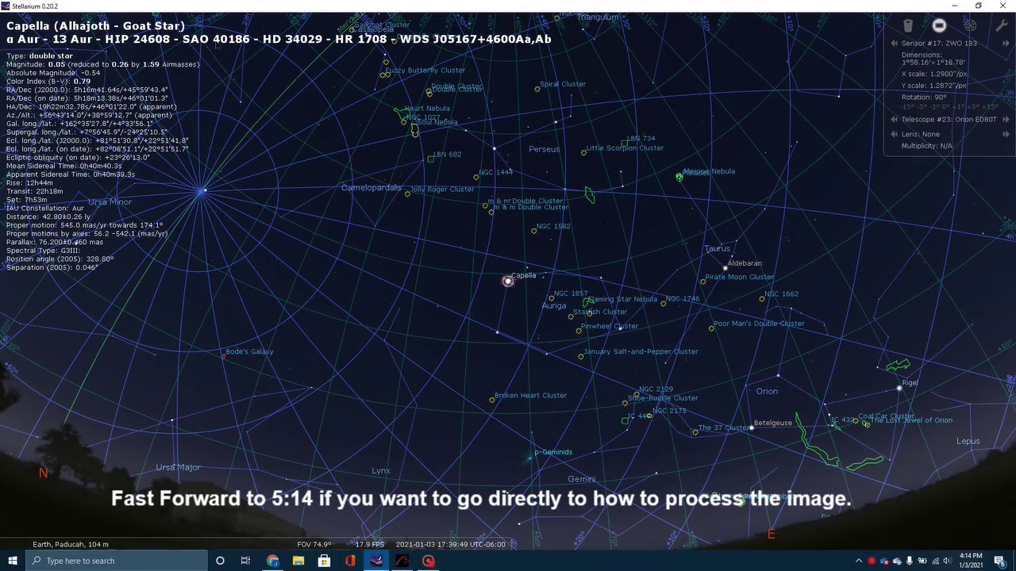
{"action": "mouse_move", "coordinate": [5, 389]}
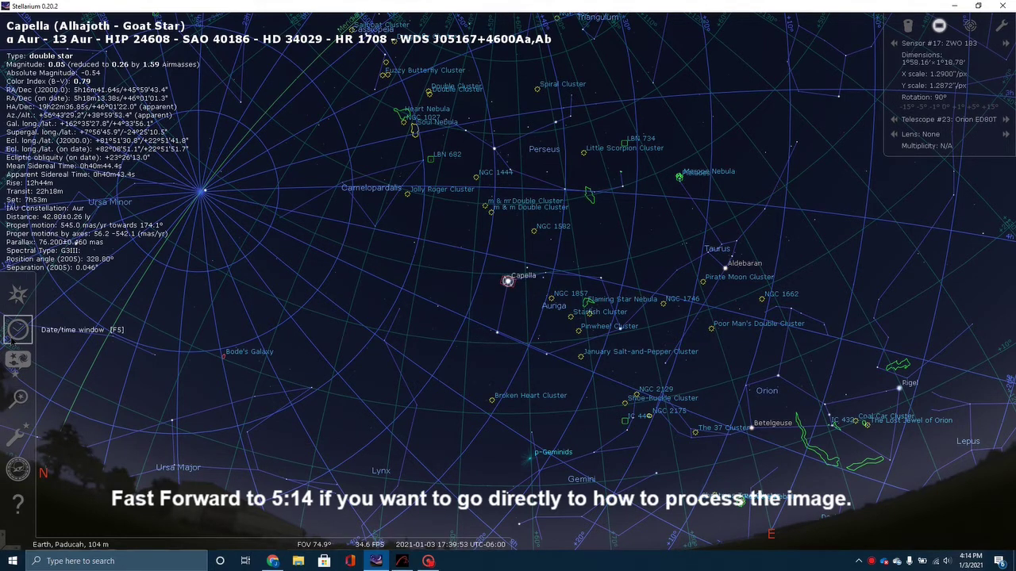
{"action": "left_click", "coordinate": [17, 397]}
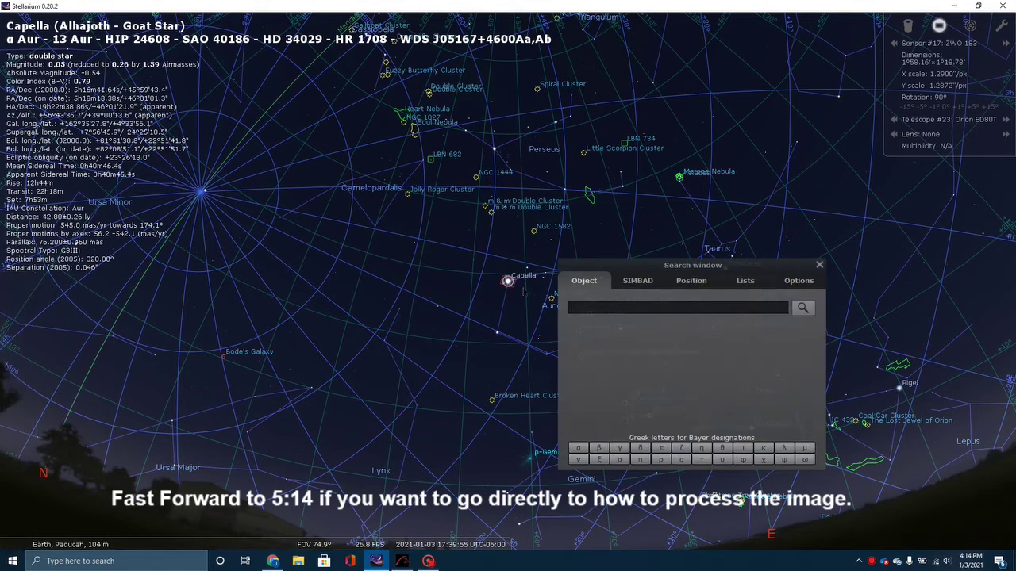
{"action": "type", "text": "flaming"}
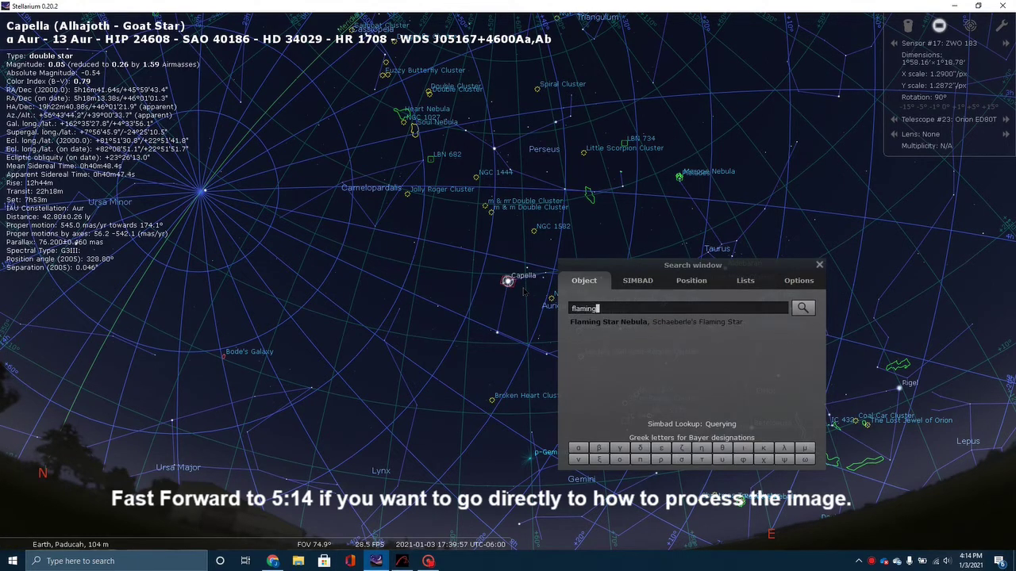
{"action": "left_click", "coordinate": [803, 309]}
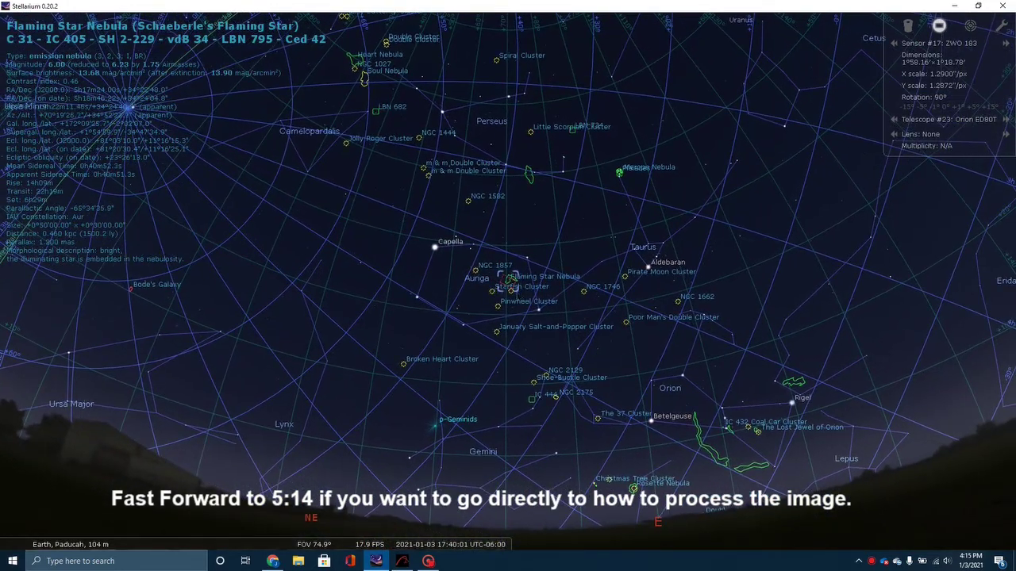
Zoom and pan around the nebula and select the neighbouring LBN 791 HII region.
{"action": "scroll", "coordinate": [514, 291], "scroll_direction": "up", "scroll_amount": 3}
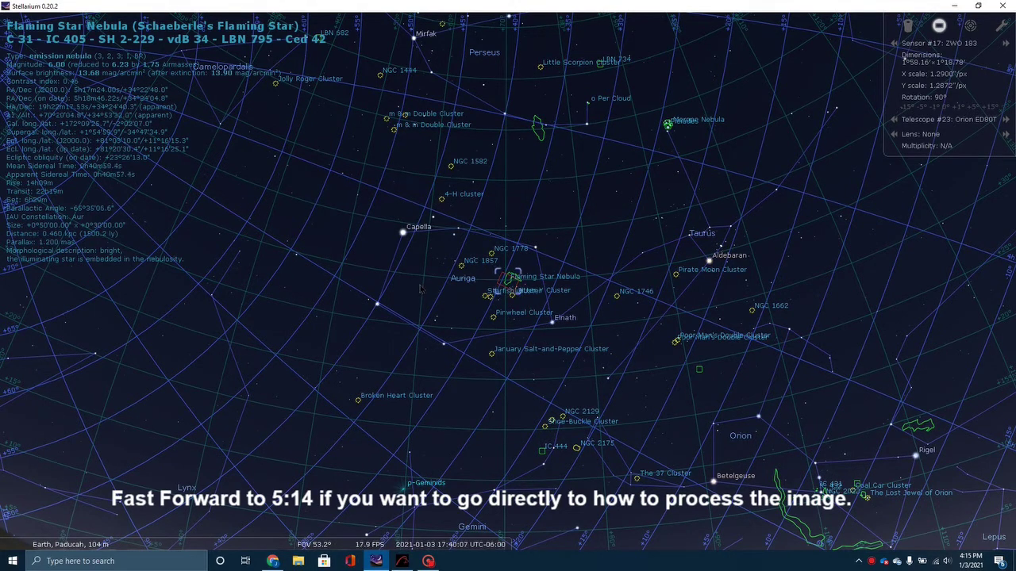
{"action": "mouse_move", "coordinate": [418, 290]}
{"action": "left_mouse_down"}
{"action": "mouse_move", "coordinate": [423, 359]}
{"action": "mouse_move", "coordinate": [413, 297]}
{"action": "left_mouse_up"}
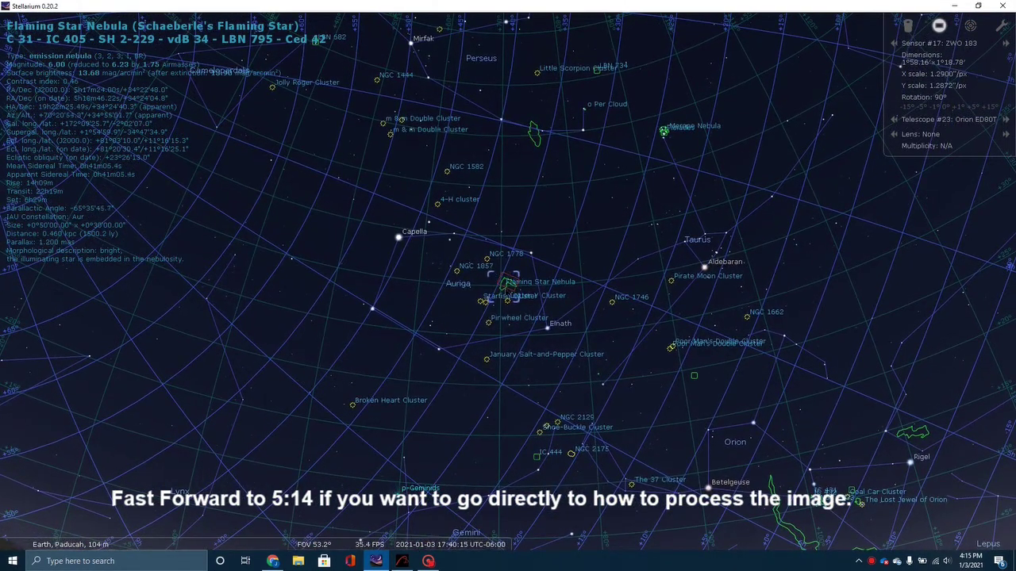
{"action": "left_click", "coordinate": [508, 274]}
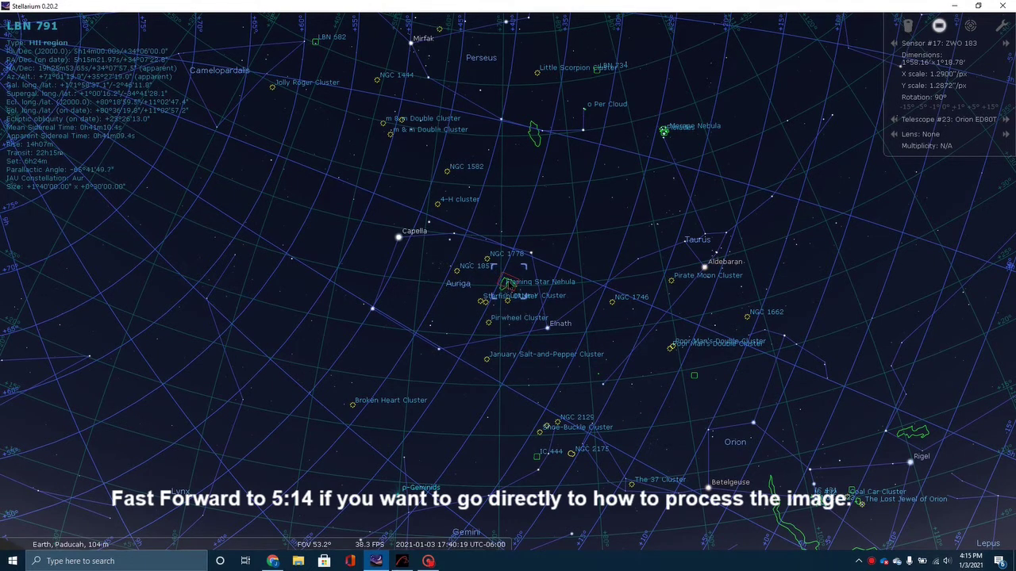
{"action": "scroll", "coordinate": [508, 286], "scroll_direction": "down", "scroll_amount": 3}
{"action": "scroll", "coordinate": [508, 286], "scroll_direction": "up", "scroll_amount": 2}
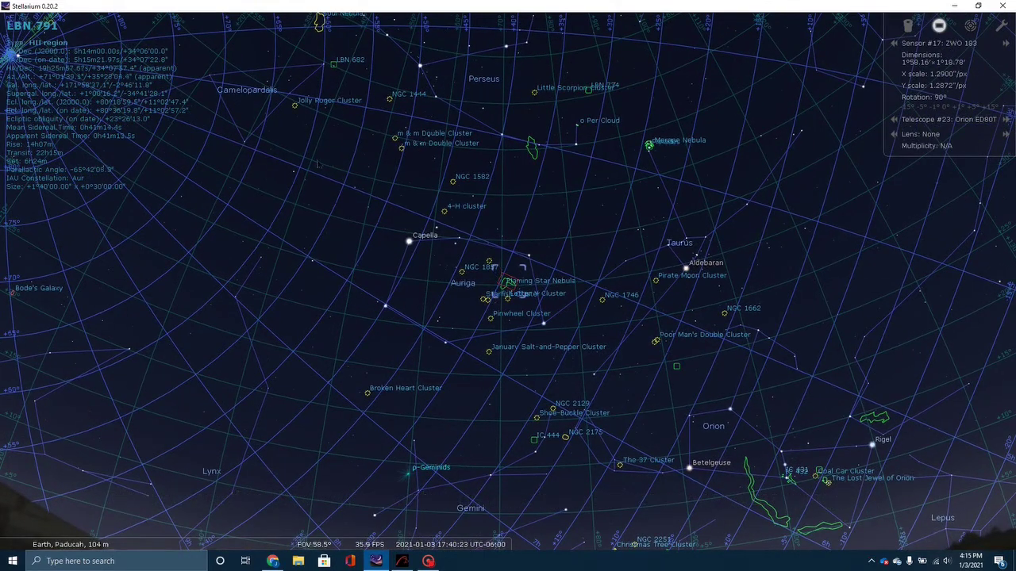
{"action": "mouse_move", "coordinate": [336, 560]}
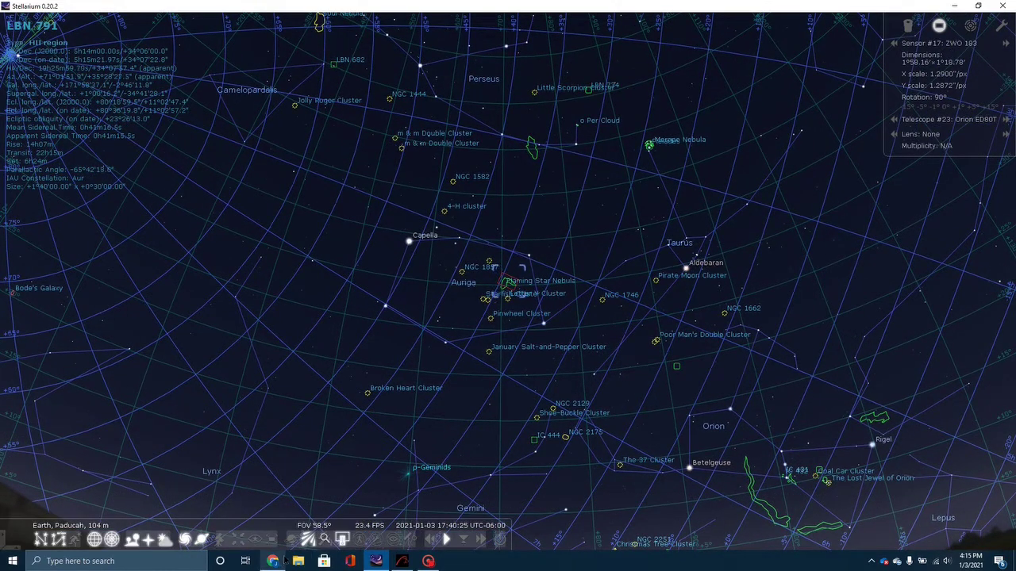
{"action": "left_click", "coordinate": [272, 561]}
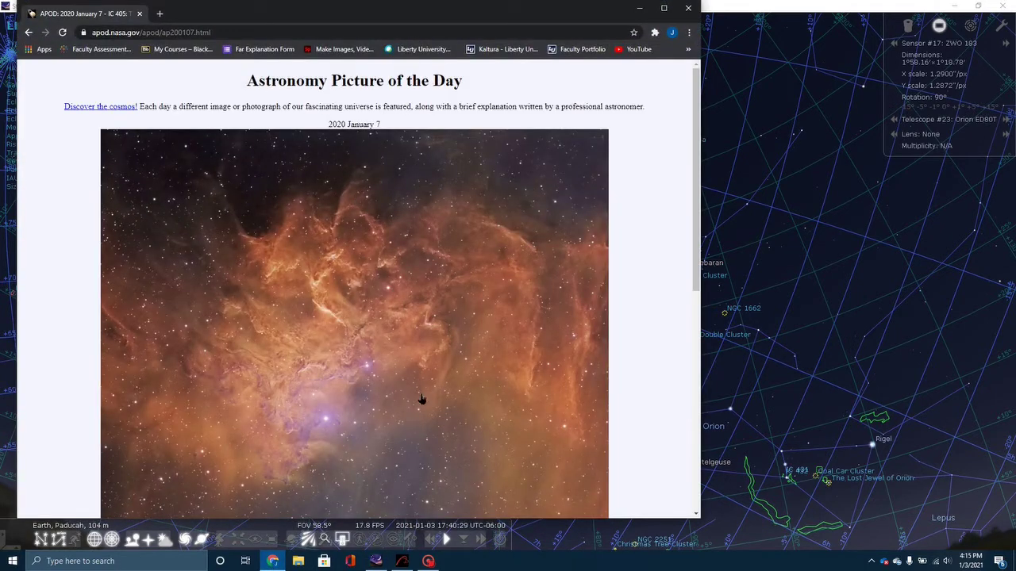
{"action": "scroll", "coordinate": [355, 340], "scroll_direction": "down", "scroll_amount": 5}
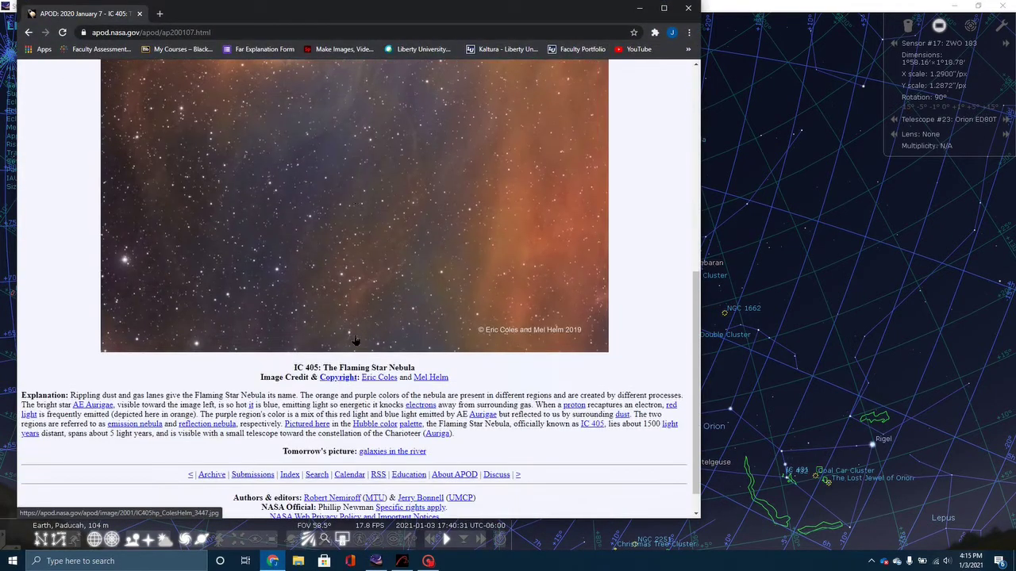
{"action": "scroll", "coordinate": [355, 340], "scroll_direction": "up", "scroll_amount": 2}
{"action": "scroll", "coordinate": [354, 340], "scroll_direction": "up", "scroll_amount": 3}
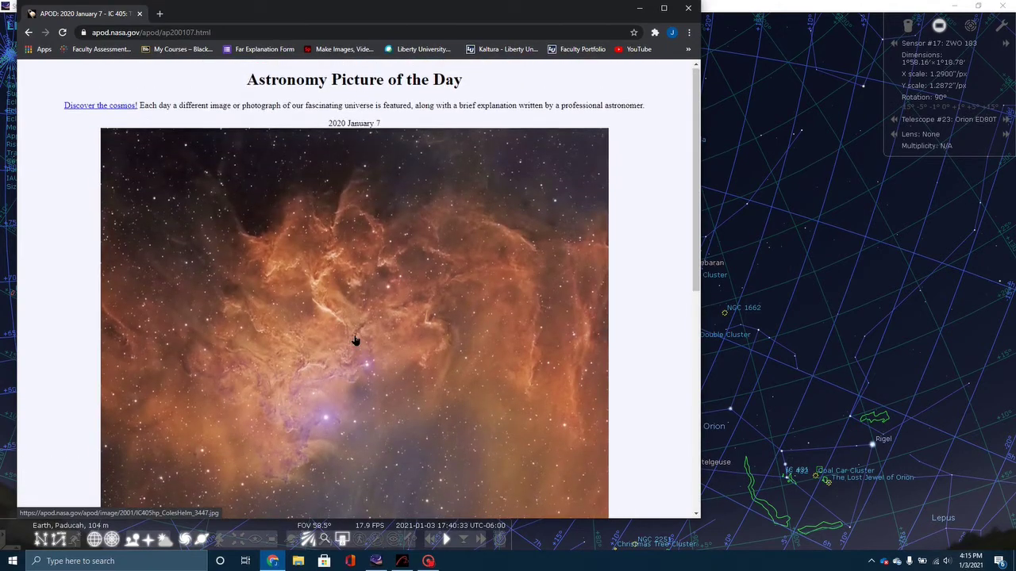
{"action": "scroll", "coordinate": [354, 340], "scroll_direction": "down", "scroll_amount": 2}
{"action": "scroll", "coordinate": [355, 340], "scroll_direction": "up", "scroll_amount": 3}
{"action": "scroll", "coordinate": [355, 340], "scroll_direction": "down", "scroll_amount": 1}
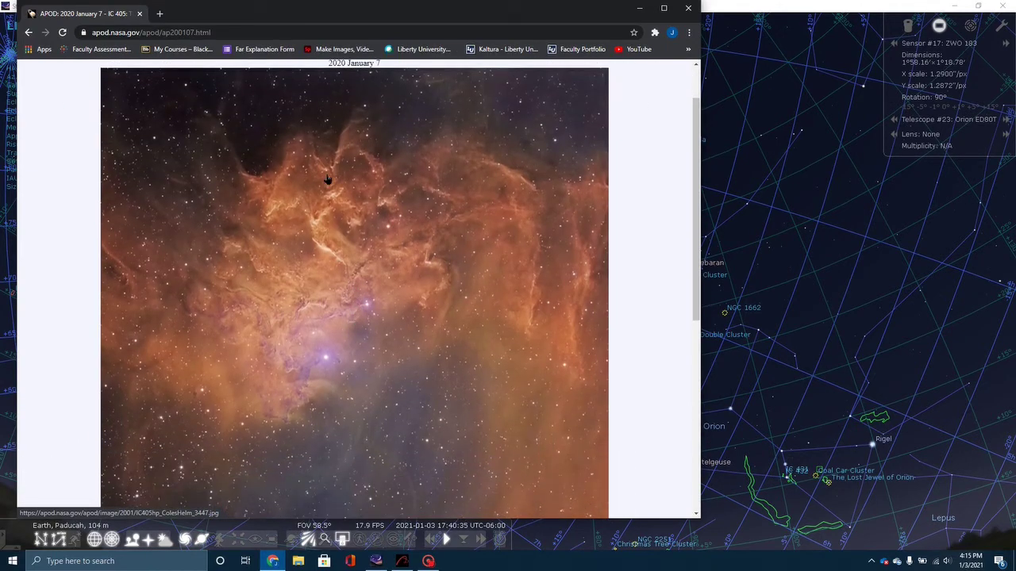
{"action": "scroll", "coordinate": [338, 226], "scroll_direction": "down", "scroll_amount": 6}
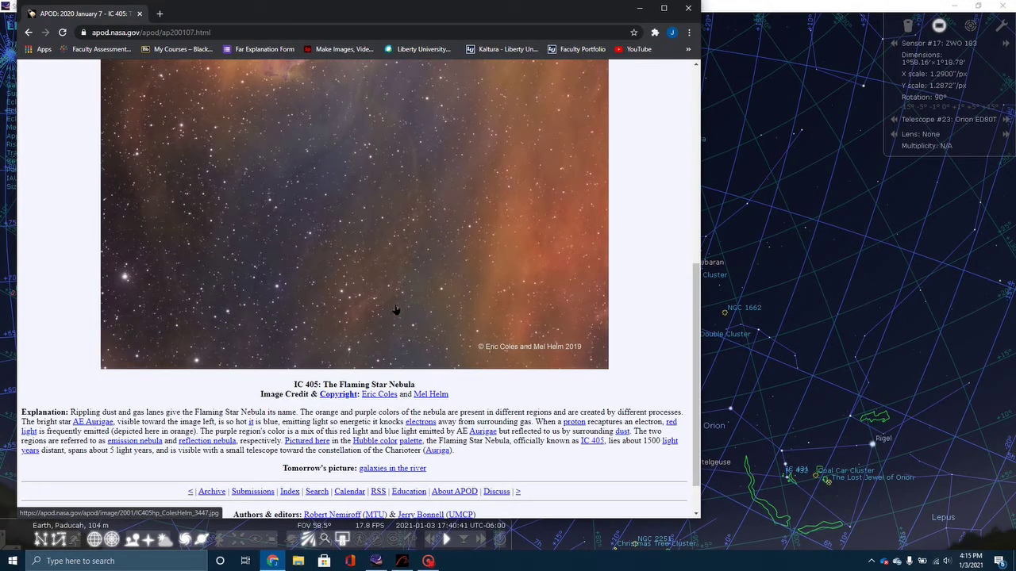
{"action": "scroll", "coordinate": [403, 317], "scroll_direction": "up", "scroll_amount": 6}
{"action": "scroll", "coordinate": [402, 318], "scroll_direction": "down", "scroll_amount": 3}
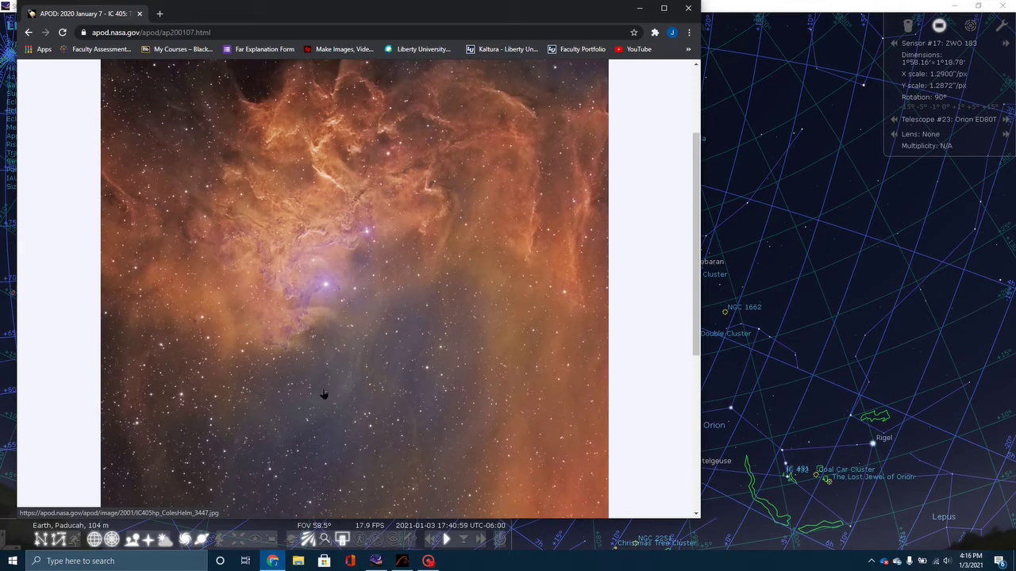
{"action": "scroll", "coordinate": [374, 422], "scroll_direction": "down", "scroll_amount": 3}
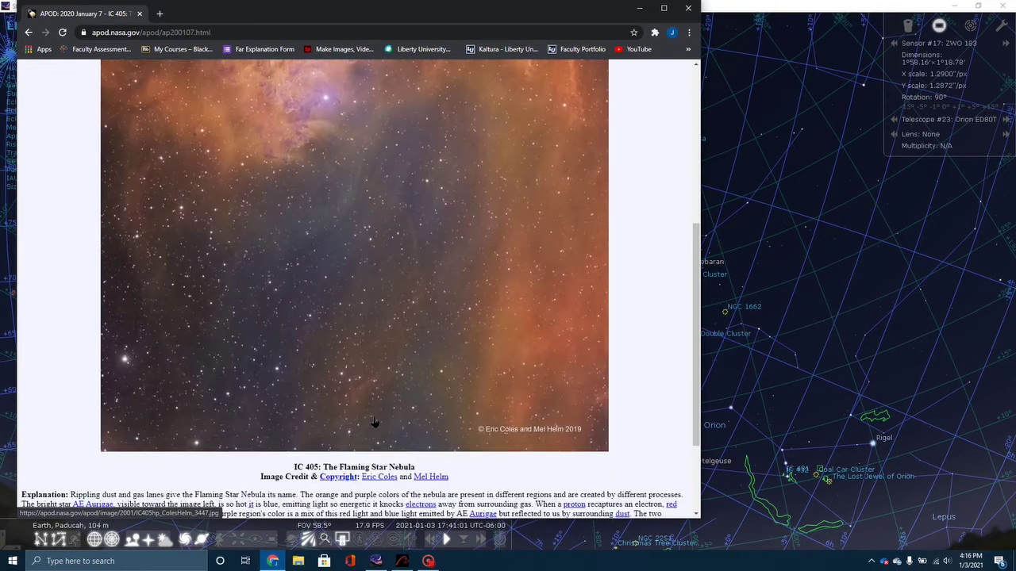
{"action": "scroll", "coordinate": [375, 422], "scroll_direction": "down", "scroll_amount": 1}
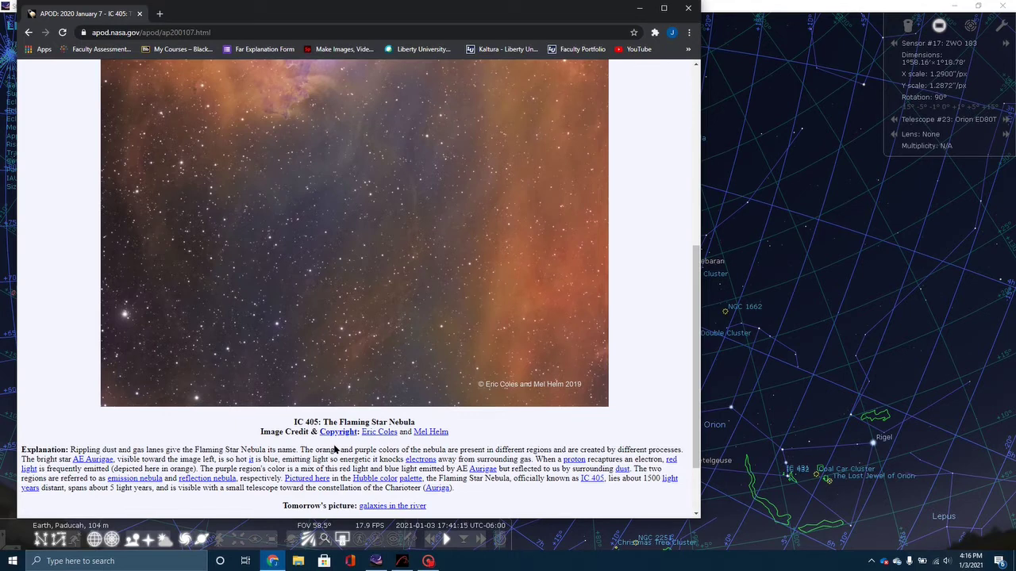
{"action": "scroll", "coordinate": [335, 268], "scroll_direction": "up", "scroll_amount": 2}
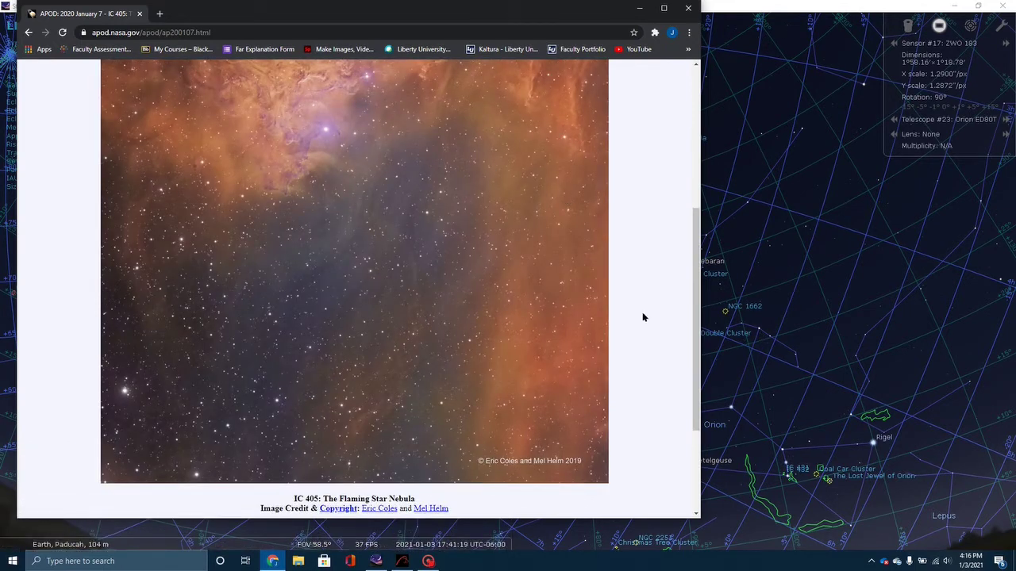
{"action": "left_click", "coordinate": [796, 384]}
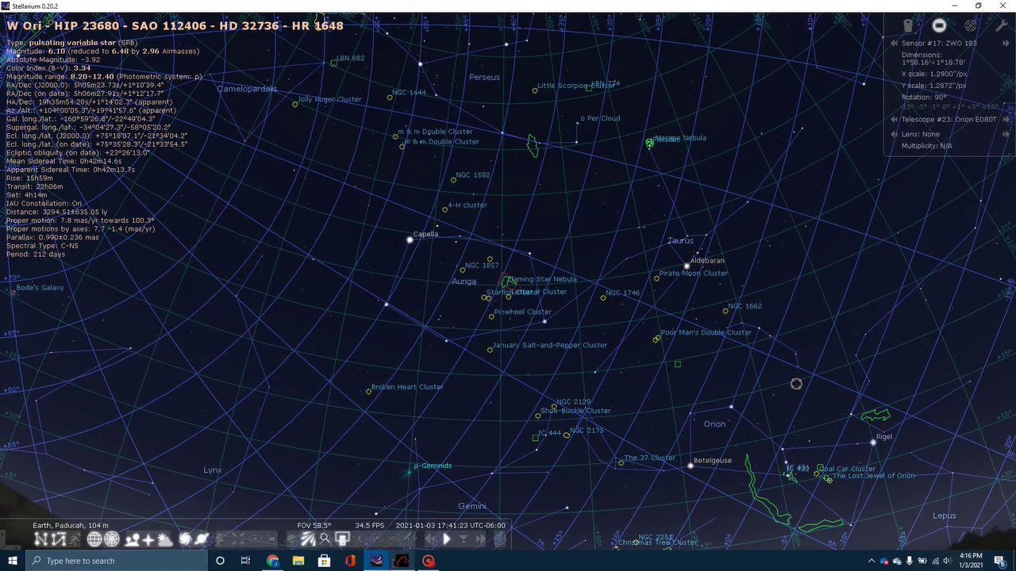
Show IC 405 from APT's Objects Browser ToDo list as camera framing in Stellarium.
{"action": "left_click", "coordinate": [403, 561]}
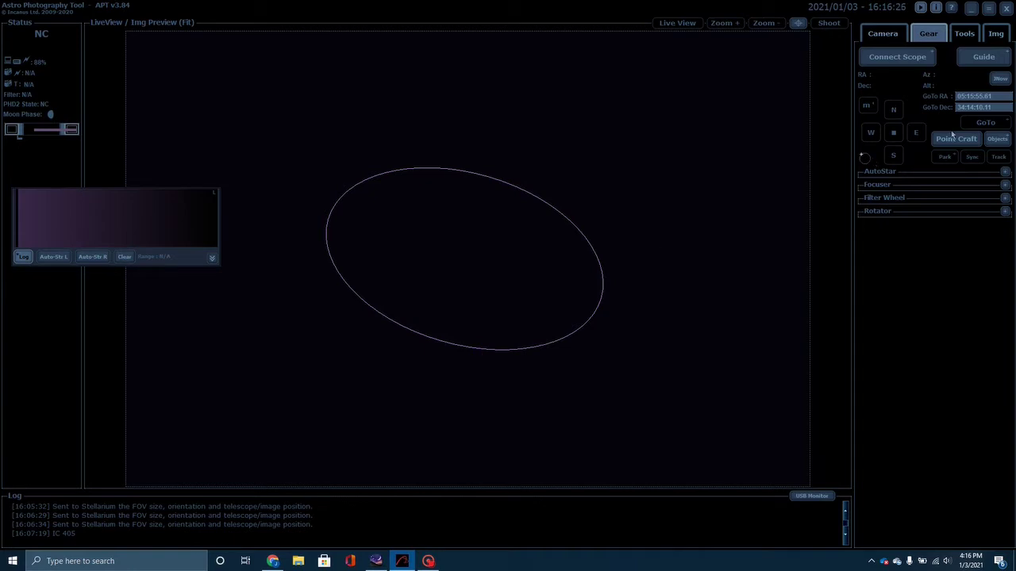
{"action": "left_click", "coordinate": [992, 140]}
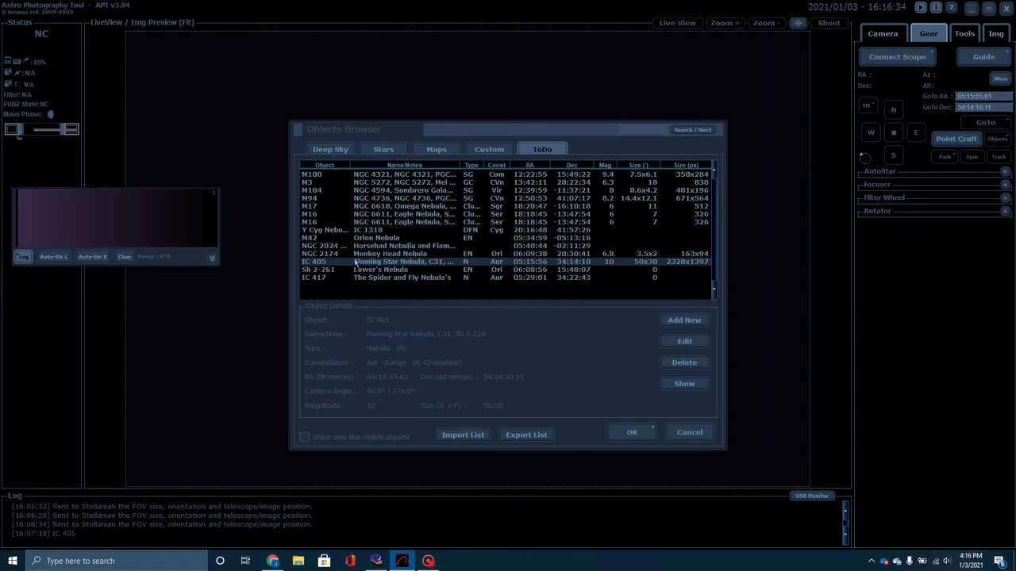
{"action": "left_click", "coordinate": [668, 384]}
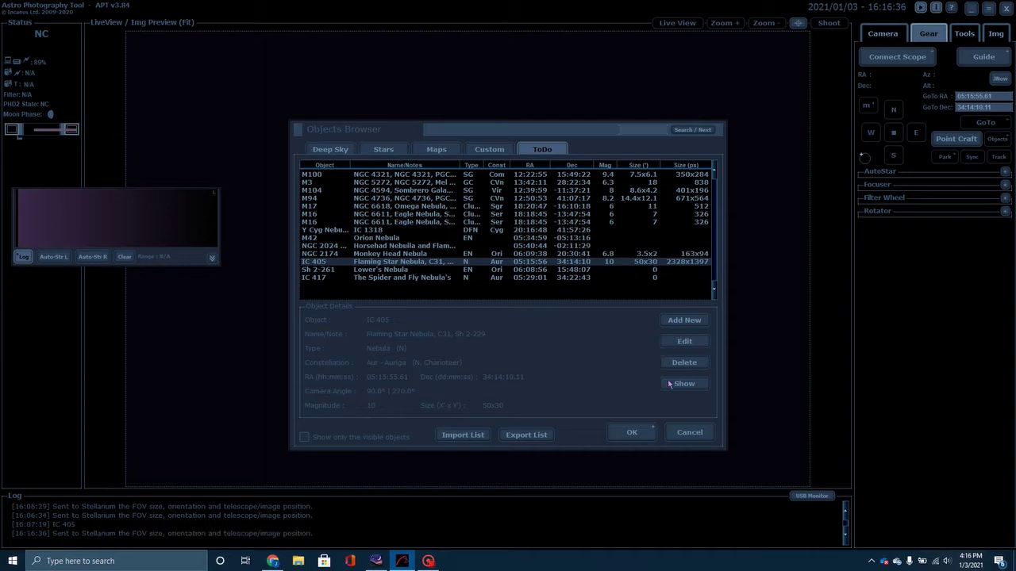
Zoom Stellarium to about 2.65° FOV on the nebula inside the red frame.
{"action": "left_click", "coordinate": [377, 562]}
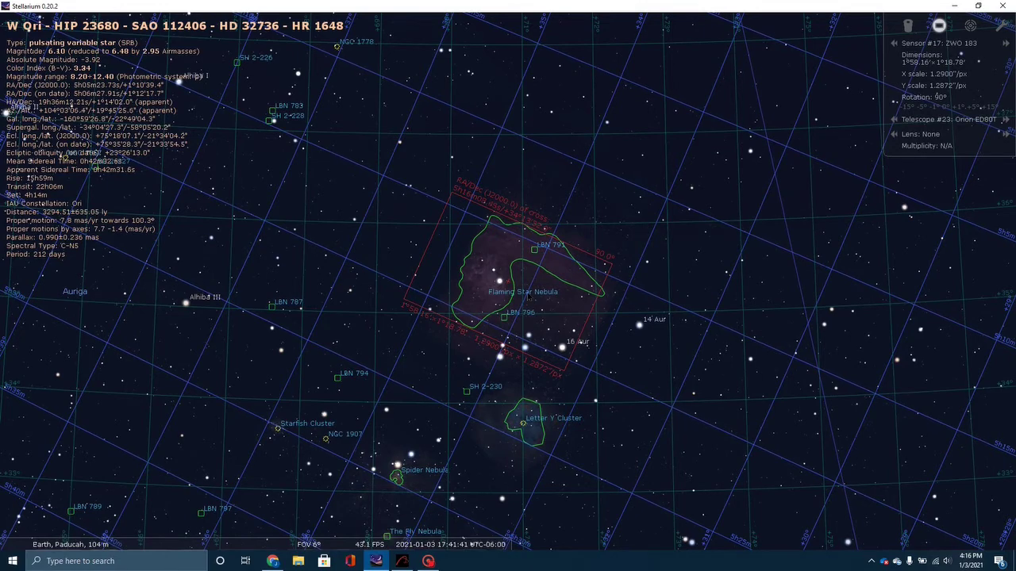
{"action": "scroll", "coordinate": [528, 296], "scroll_direction": "up", "scroll_amount": 3}
{"action": "scroll", "coordinate": [528, 295], "scroll_direction": "up", "scroll_amount": 1}
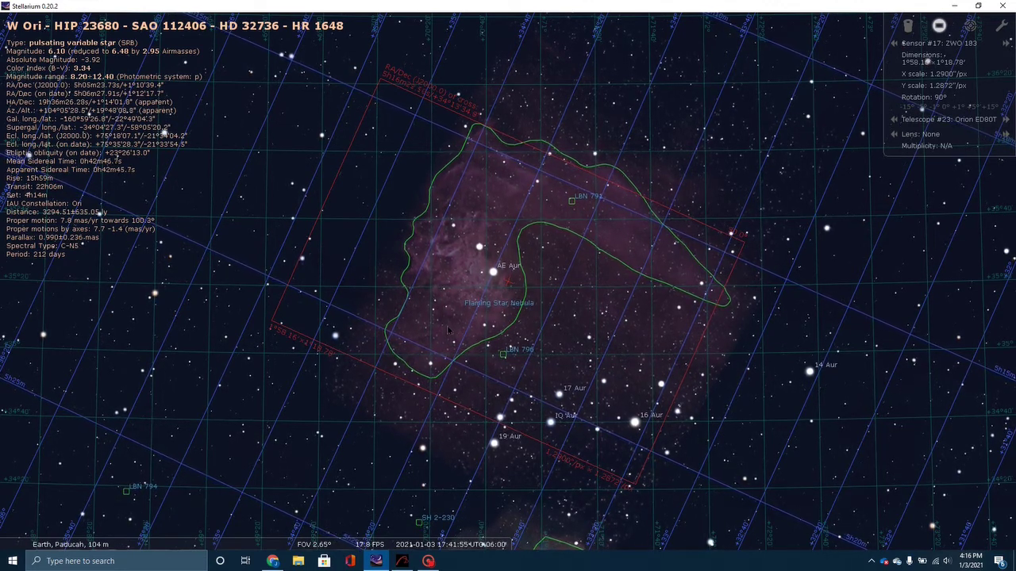
{"action": "mouse_move", "coordinate": [469, 552]}
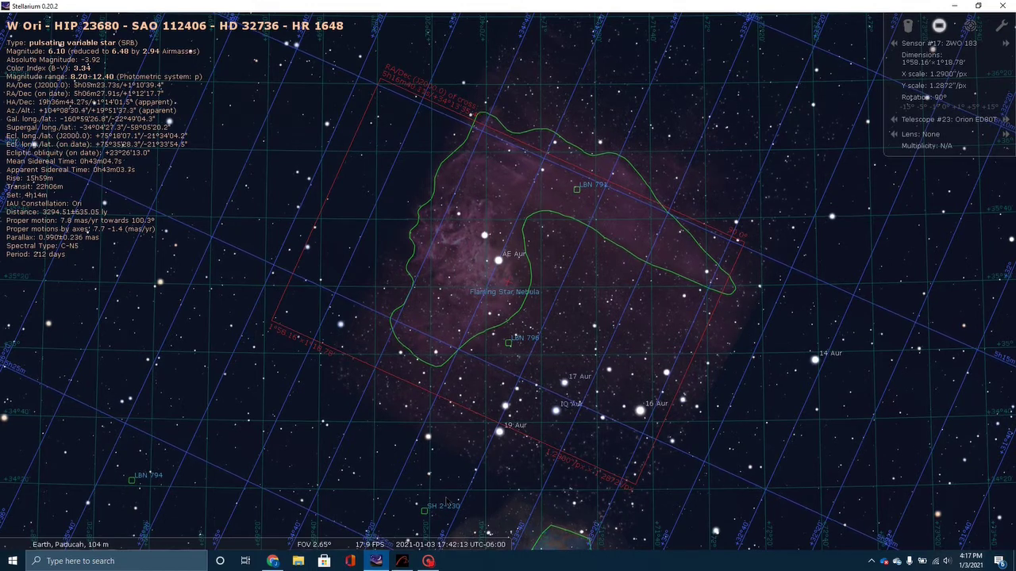
{"action": "mouse_move", "coordinate": [415, 503]}
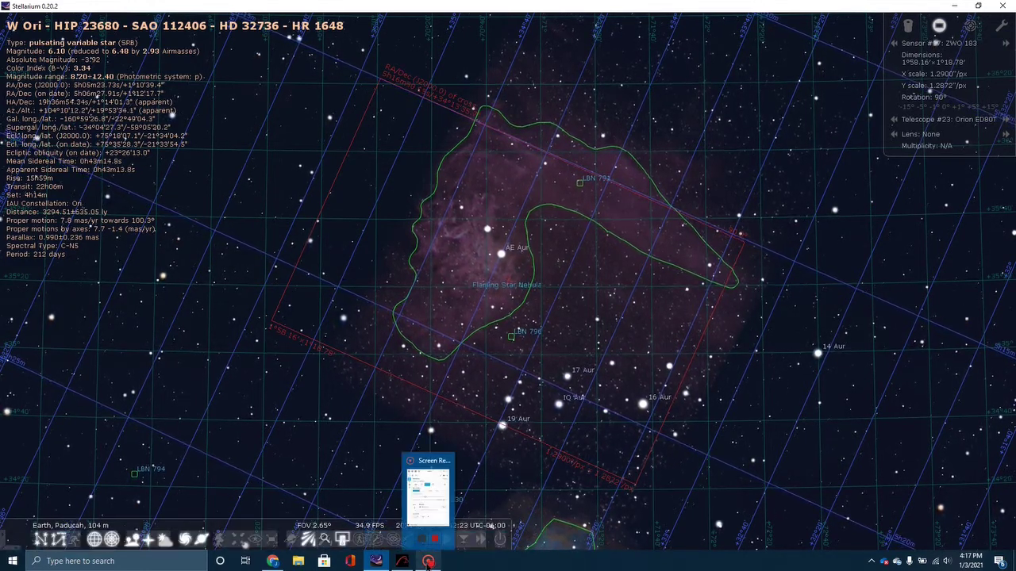
{"action": "left_click", "coordinate": [428, 560]}
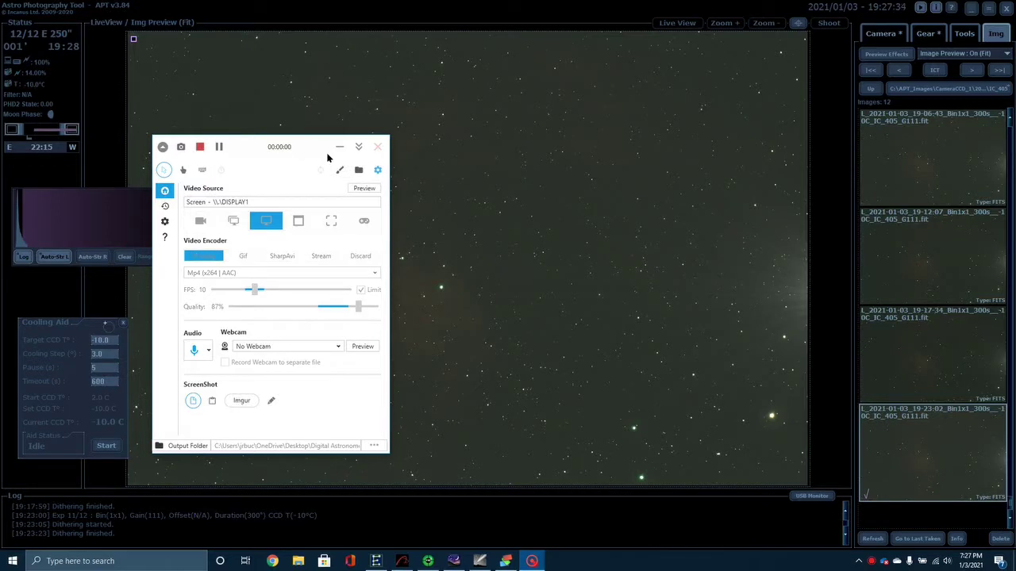
Review the captured IC 405 300-second frames in APT, then reopen the screen recorder.
{"action": "left_click", "coordinate": [358, 151]}
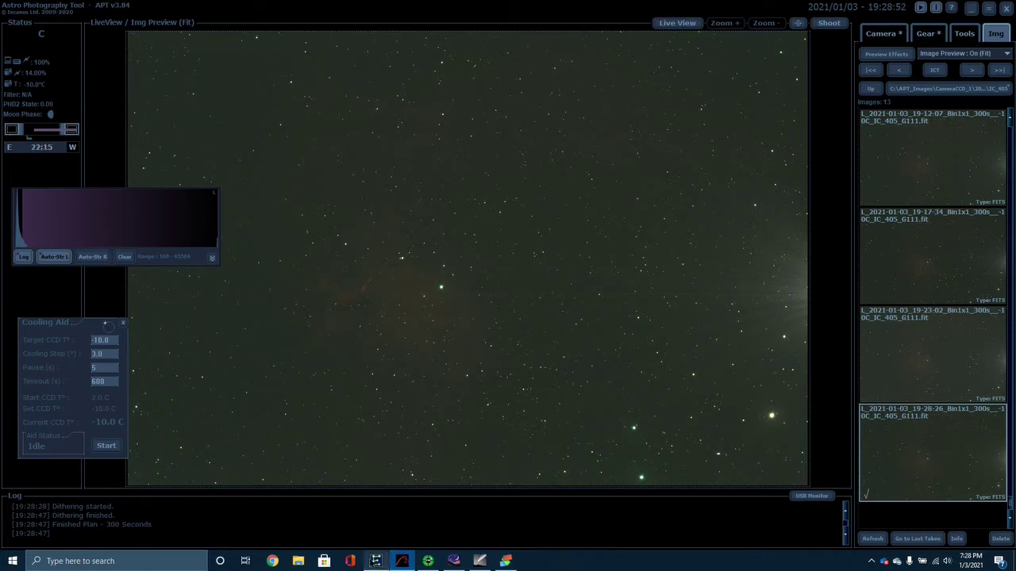
{"action": "left_click", "coordinate": [871, 562]}
{"action": "left_click", "coordinate": [892, 518]}
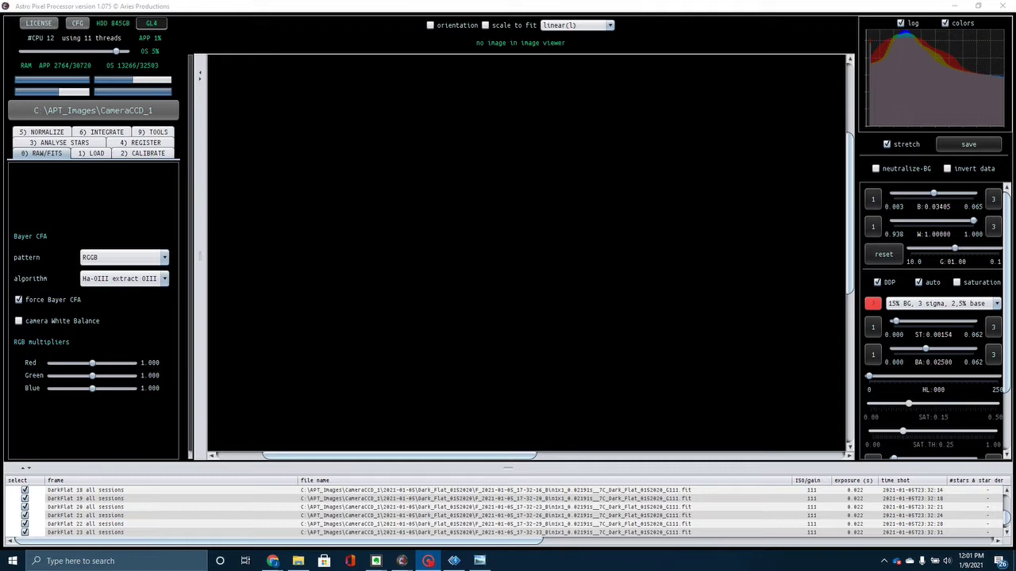
Check frame loading, then review the RGGB Bayer pattern and Ha-OIII extract OIII algorithm.
{"action": "left_click", "coordinate": [96, 154]}
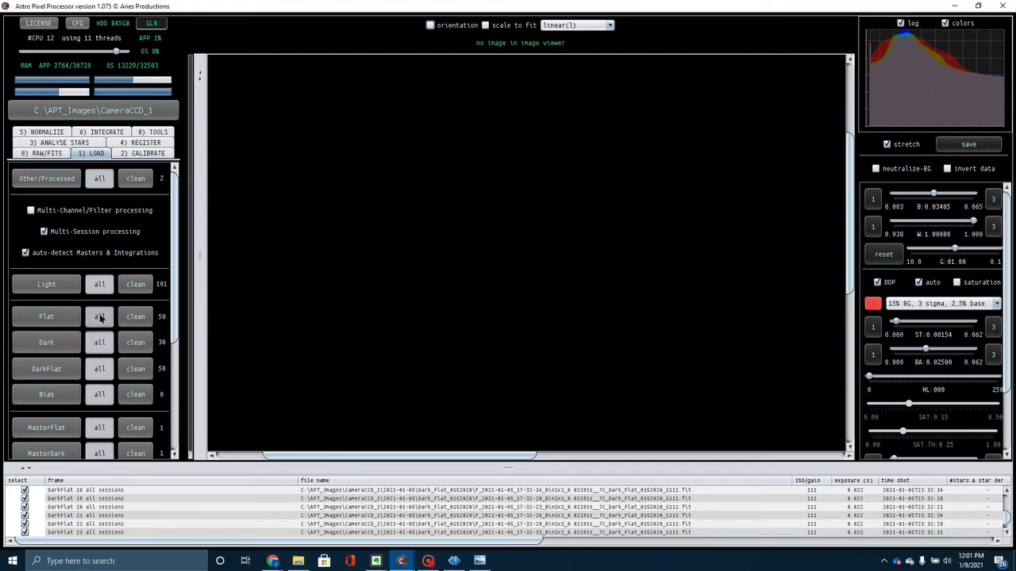
{"action": "left_click", "coordinate": [36, 158]}
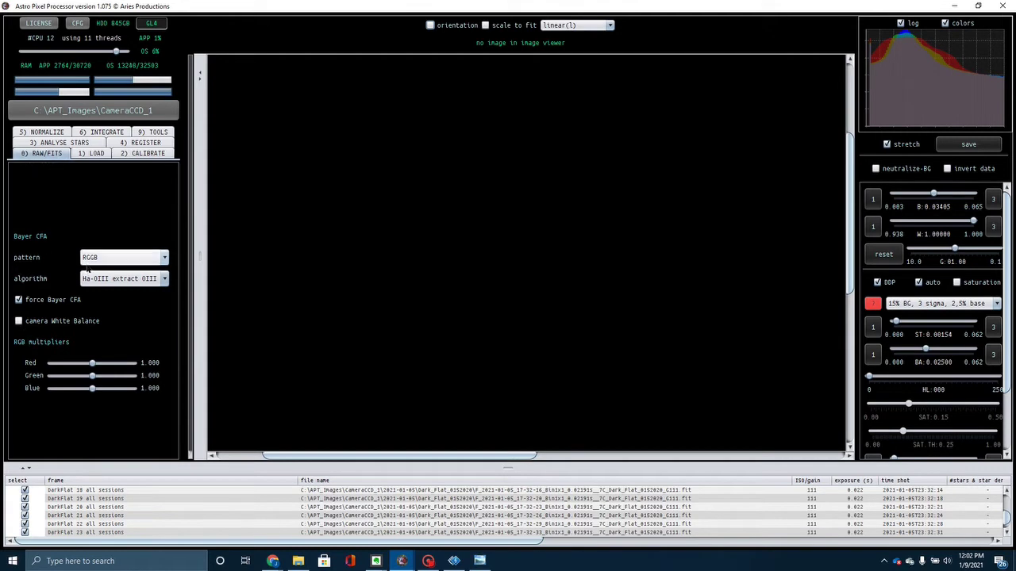
Set the debayer algorithm to Adaptive Airy Disc, agreeing to re-normalize all data.
{"action": "mouse_move", "coordinate": [87, 271]}
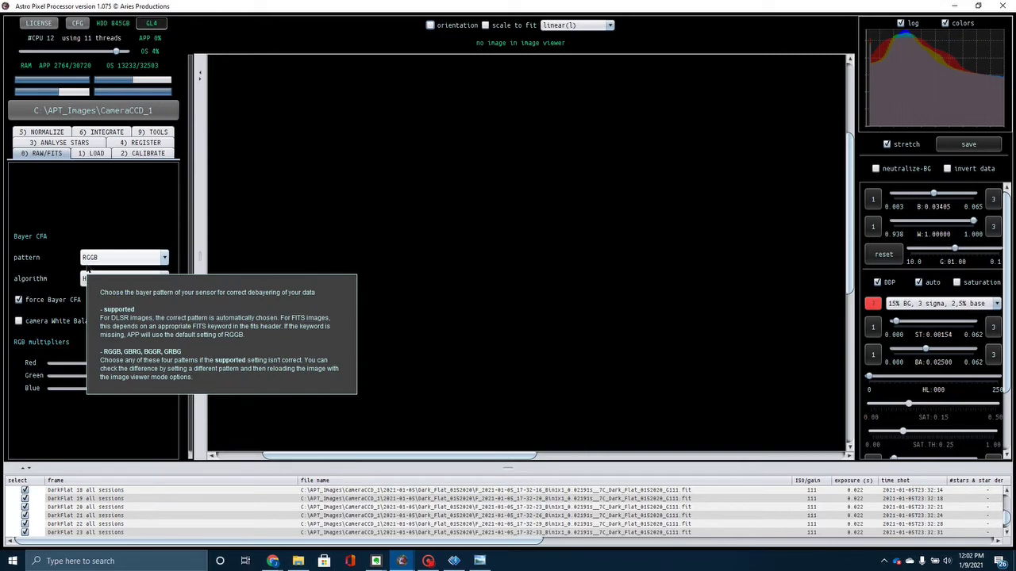
{"action": "mouse_move", "coordinate": [95, 287]}
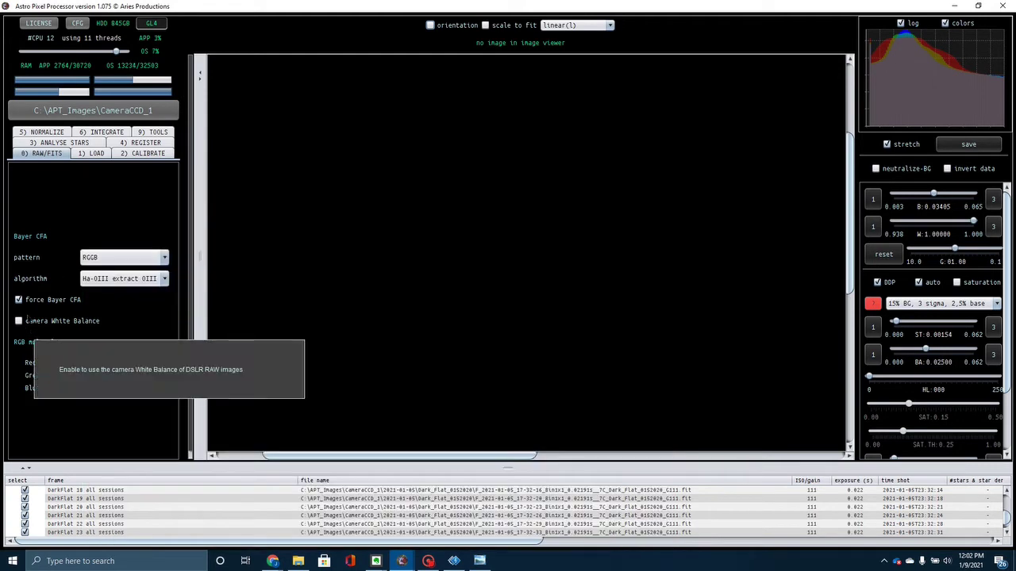
{"action": "mouse_move", "coordinate": [29, 316]}
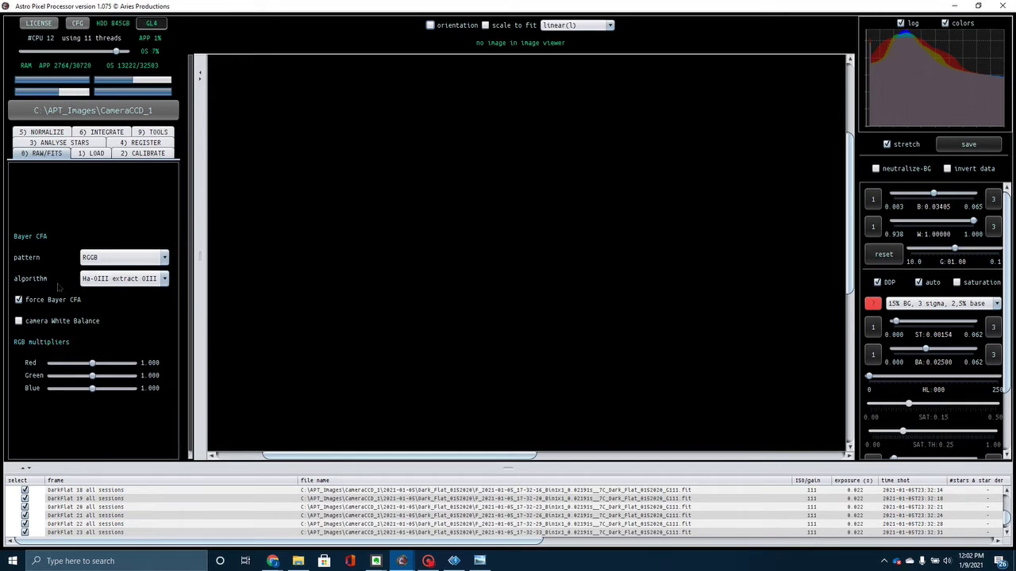
{"action": "left_click", "coordinate": [163, 279]}
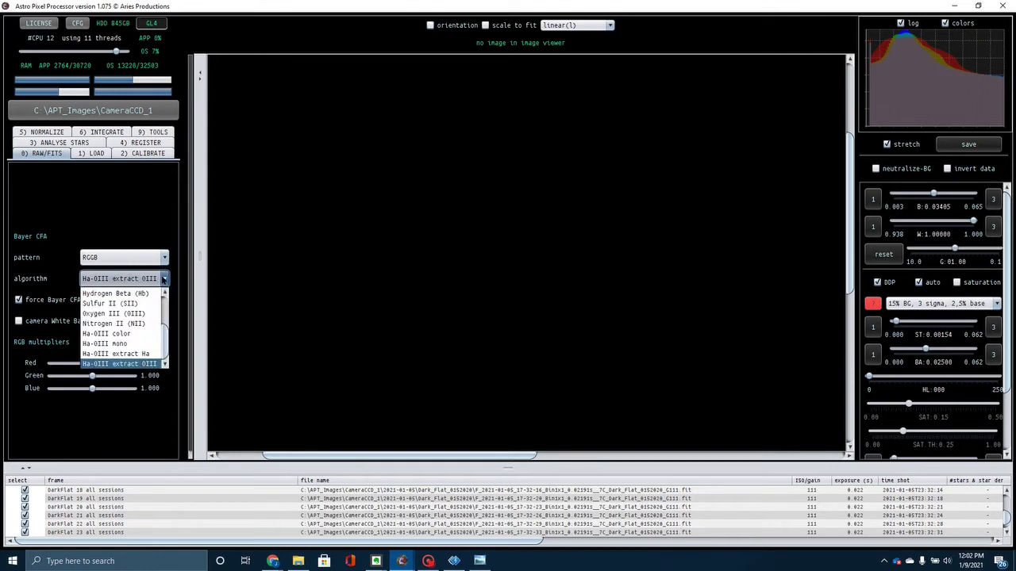
{"action": "scroll", "coordinate": [147, 327], "scroll_direction": "up", "scroll_amount": 2}
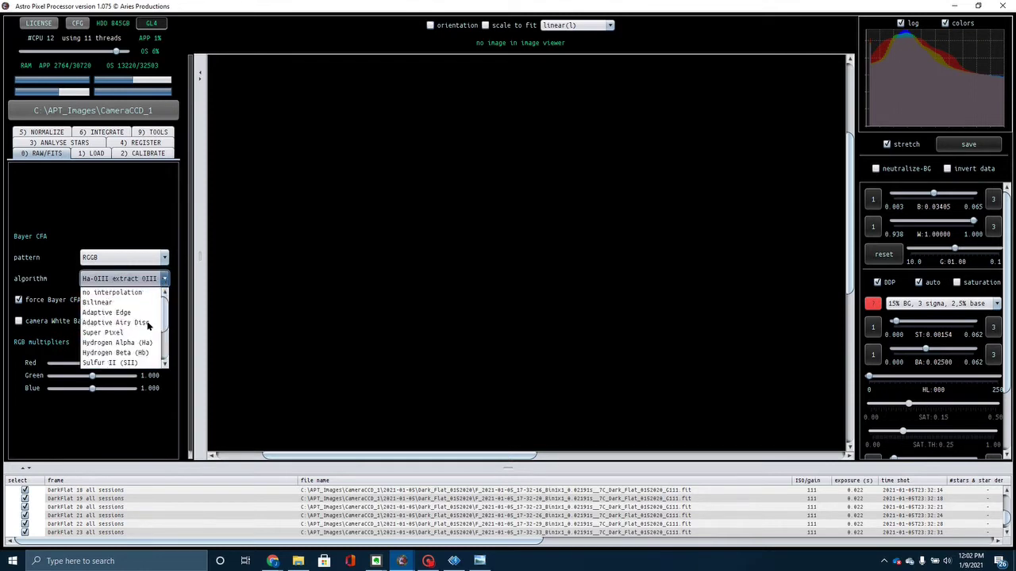
{"action": "left_click", "coordinate": [126, 325]}
{"action": "left_click", "coordinate": [280, 325]}
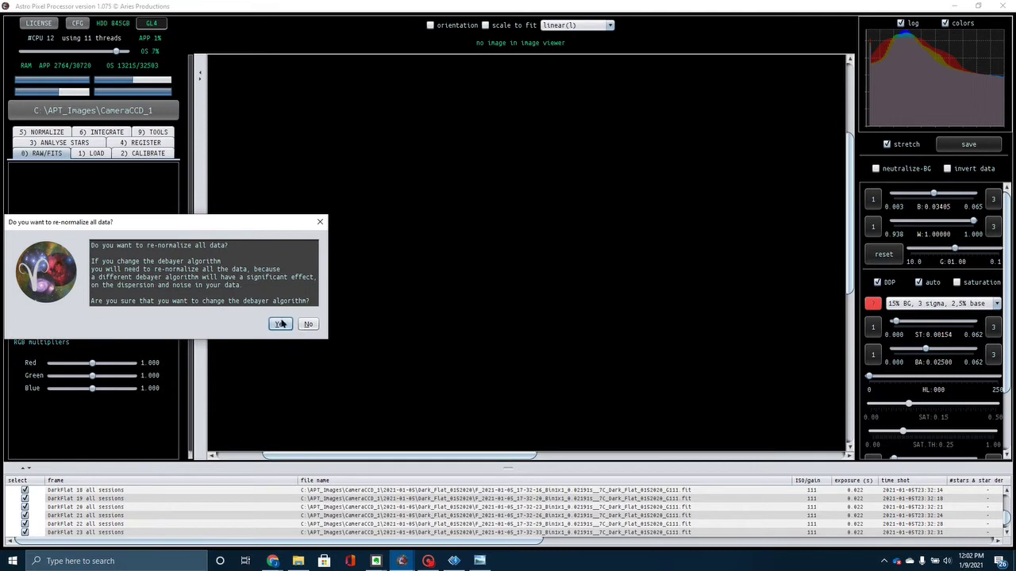
{"action": "left_click", "coordinate": [281, 324]}
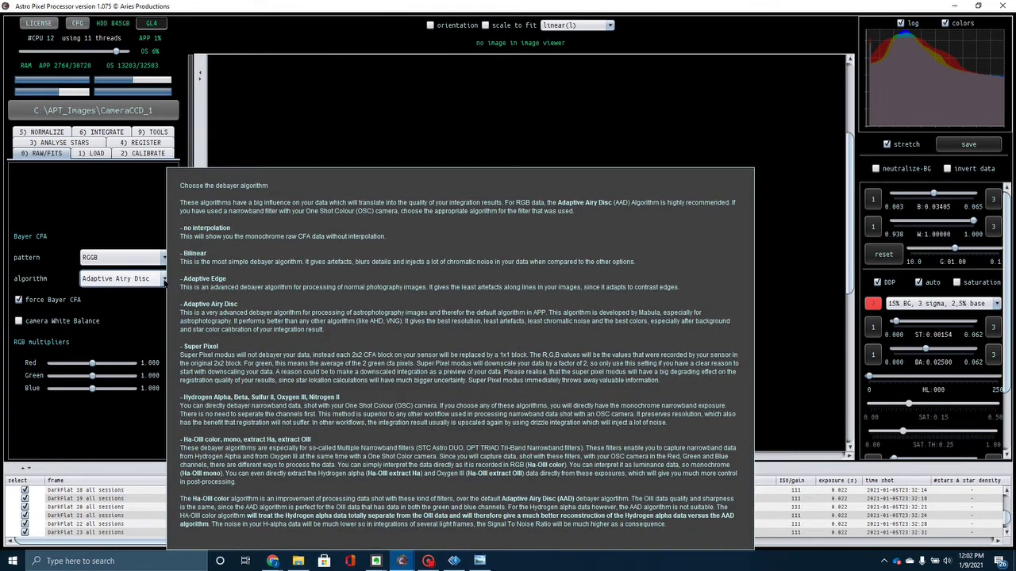
Change the debayer algorithm to Ha-OIII extract Ha.
{"action": "left_click", "coordinate": [164, 280]}
{"action": "scroll", "coordinate": [148, 324], "scroll_direction": "down", "scroll_amount": 2}
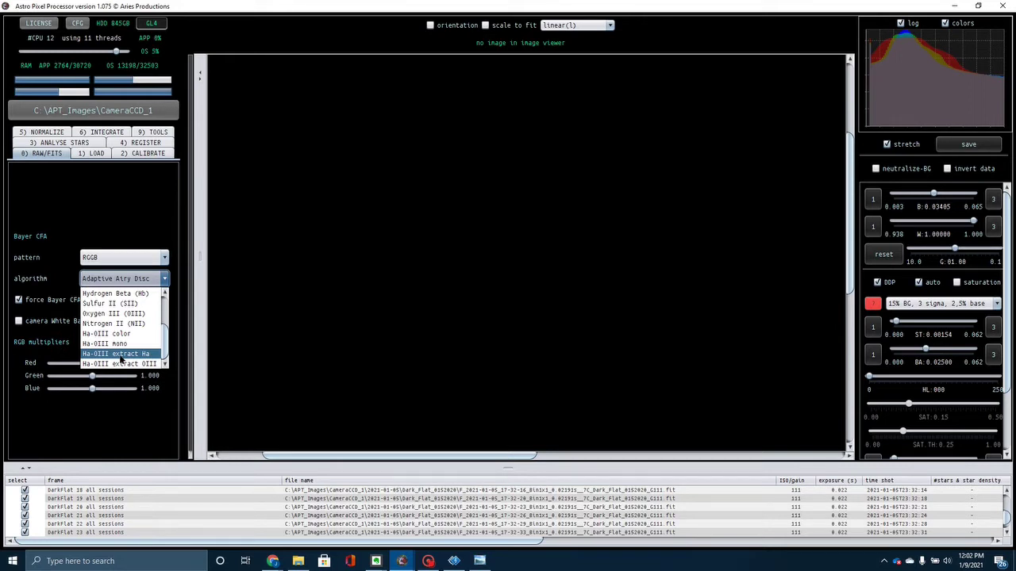
{"action": "left_click", "coordinate": [121, 355]}
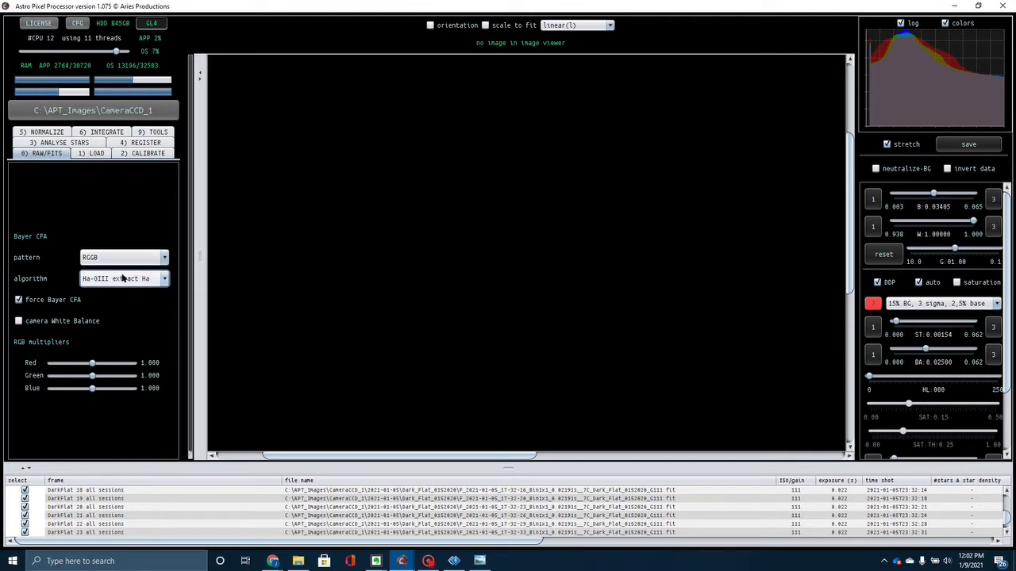
{"action": "left_click", "coordinate": [99, 135]}
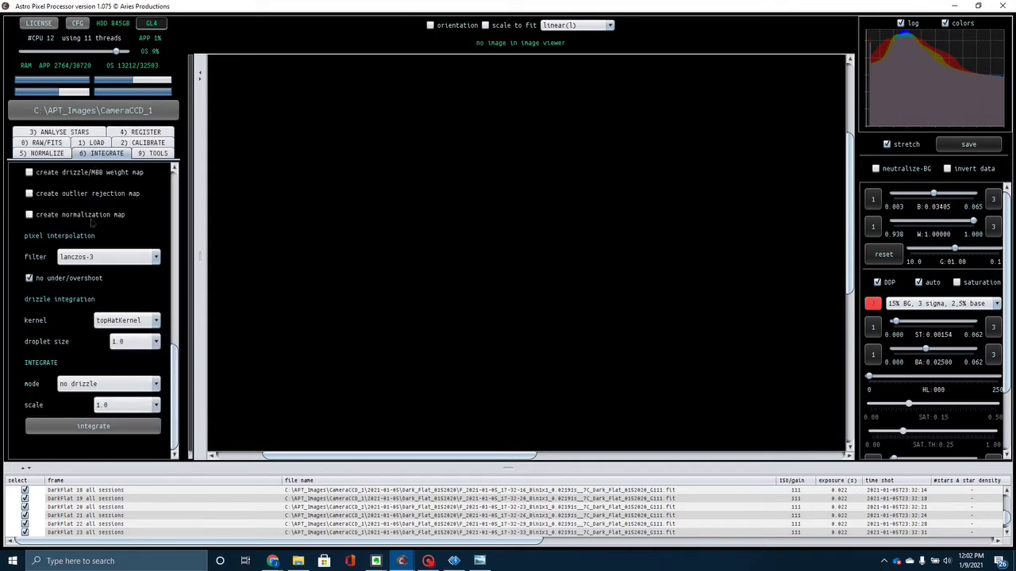
Scroll through the Integrate settings and down the frame list to the integration results.
{"action": "scroll", "coordinate": [95, 169], "scroll_direction": "up", "scroll_amount": 10}
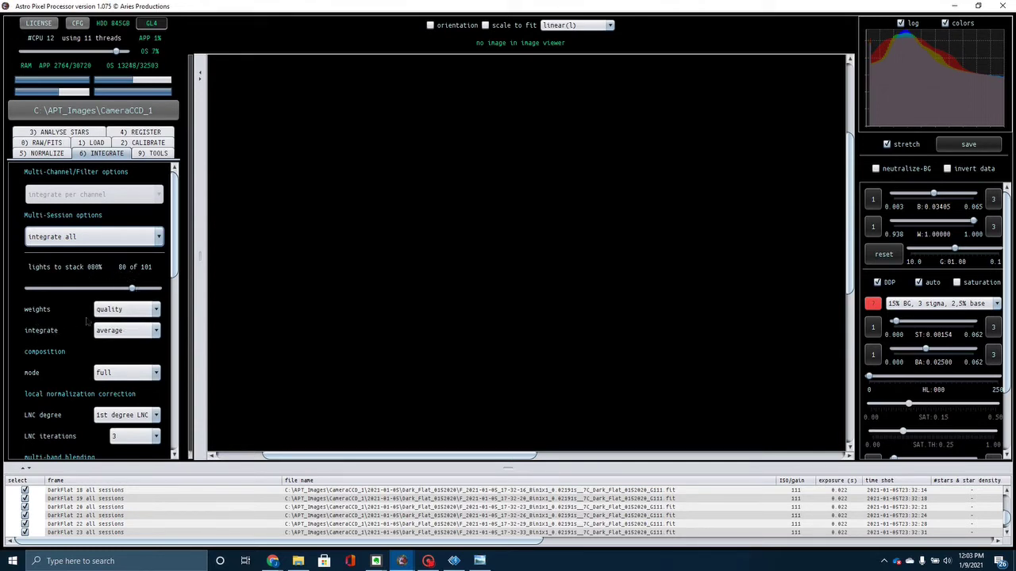
{"action": "scroll", "coordinate": [92, 348], "scroll_direction": "down", "scroll_amount": 5}
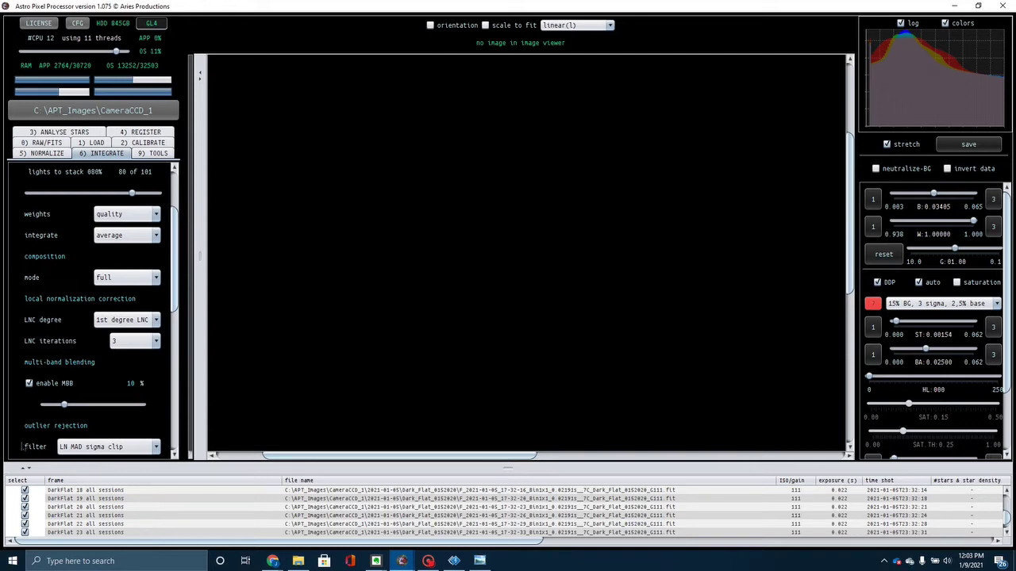
{"action": "scroll", "coordinate": [50, 409], "scroll_direction": "down", "scroll_amount": 1}
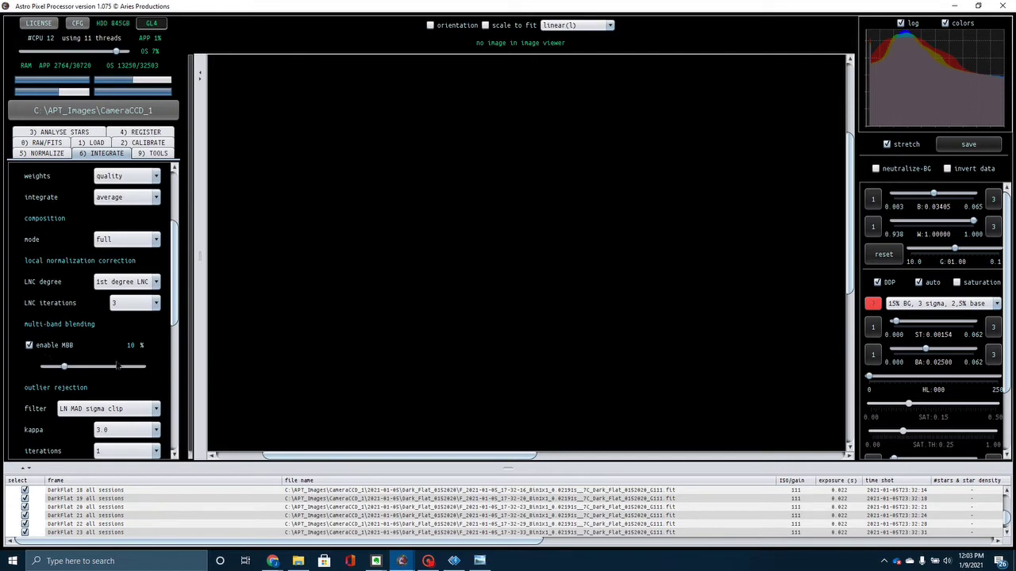
{"action": "scroll", "coordinate": [119, 366], "scroll_direction": "down", "scroll_amount": 2}
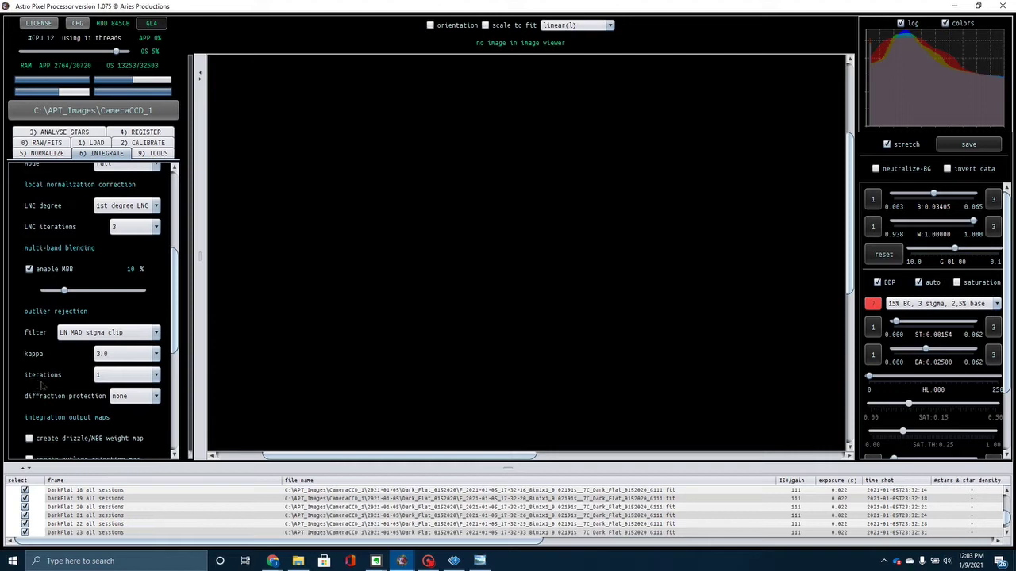
{"action": "scroll", "coordinate": [42, 386], "scroll_direction": "down", "scroll_amount": 5}
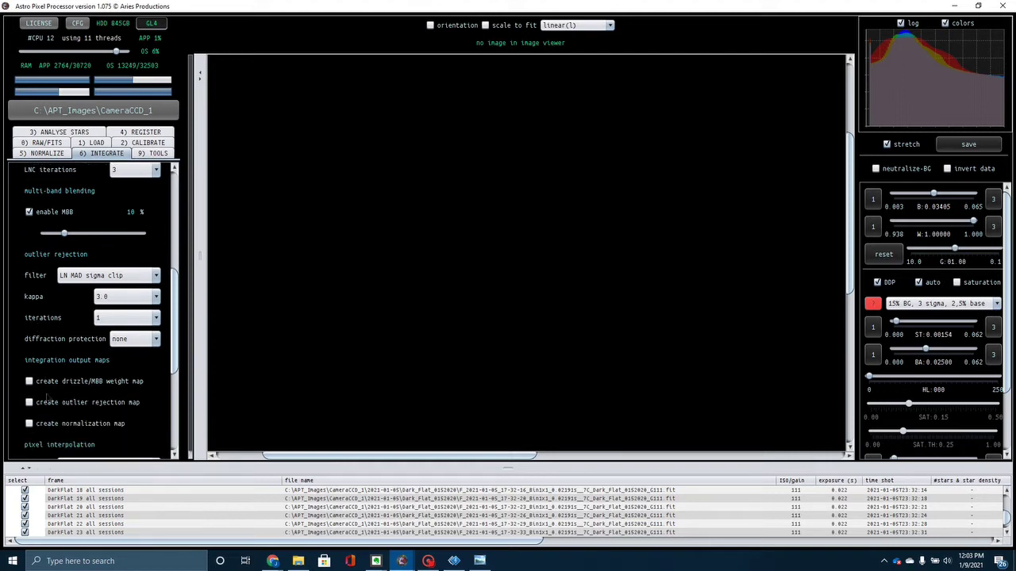
{"action": "scroll", "coordinate": [51, 402], "scroll_direction": "down", "scroll_amount": 3}
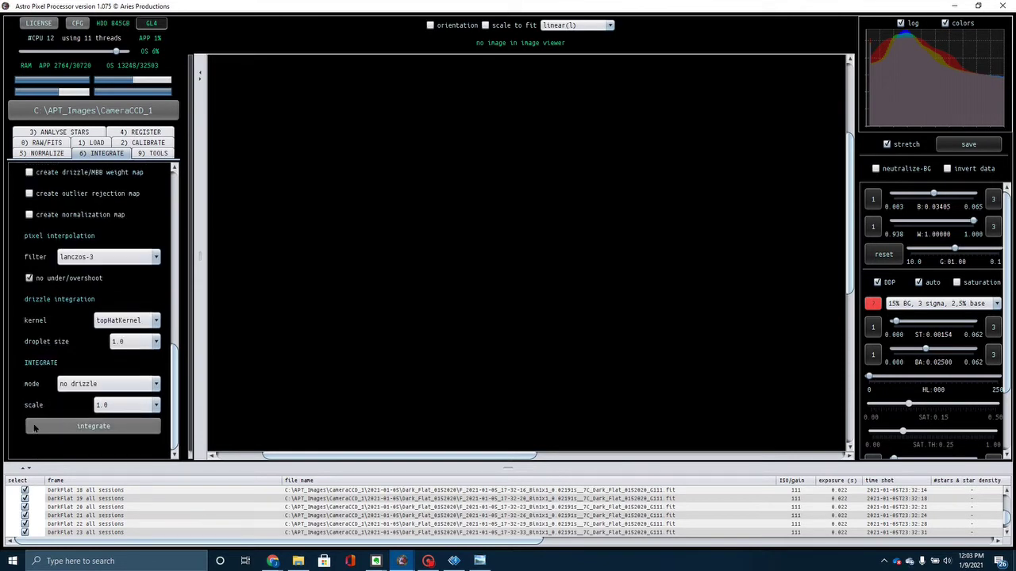
{"action": "scroll", "coordinate": [349, 516], "scroll_direction": "down", "scroll_amount": 6}
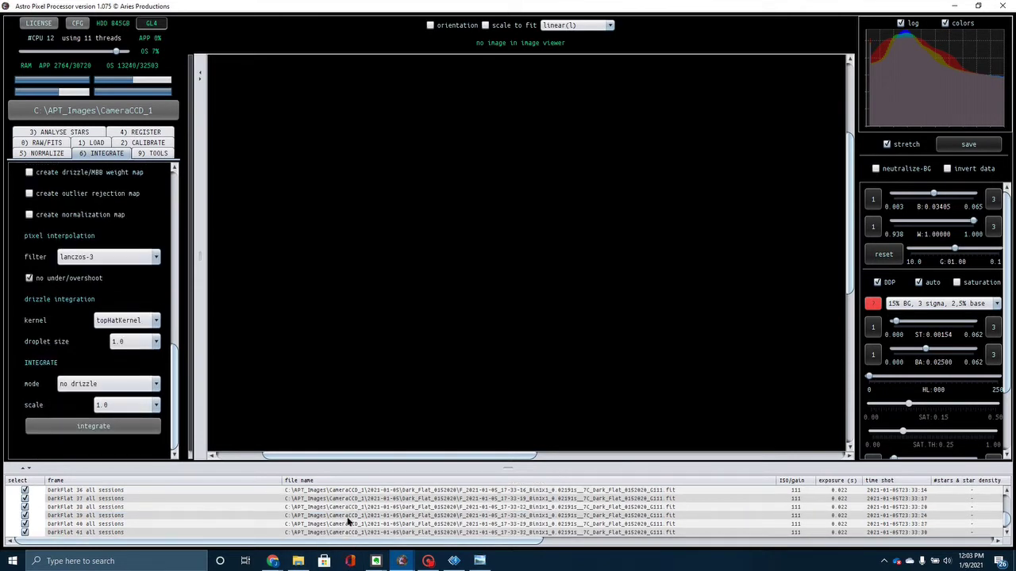
{"action": "scroll", "coordinate": [347, 521], "scroll_direction": "down", "scroll_amount": 10}
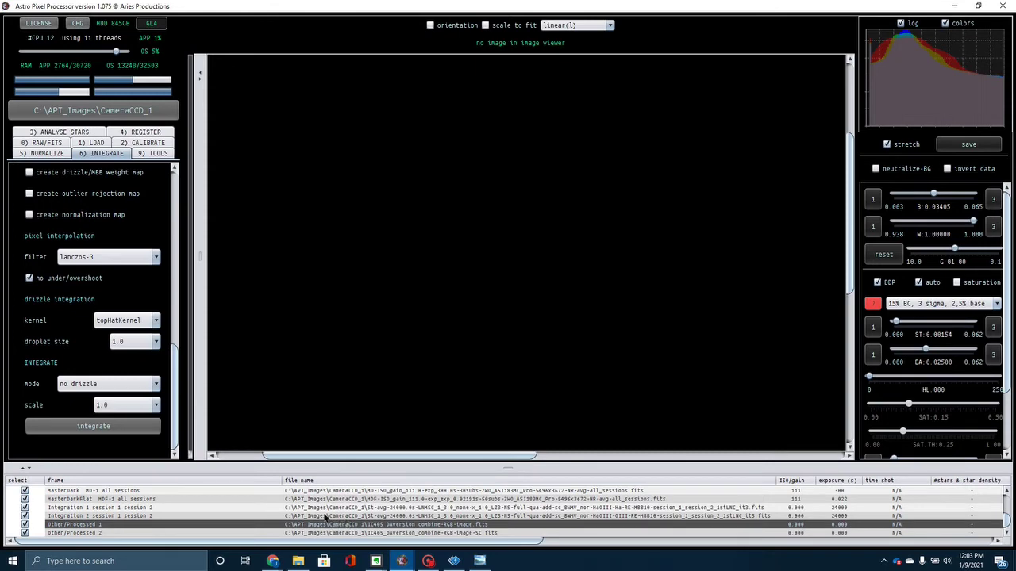
Load the Integration 1 session 1 session 2 Ha result into the viewer.
{"action": "left_click", "coordinate": [329, 508]}
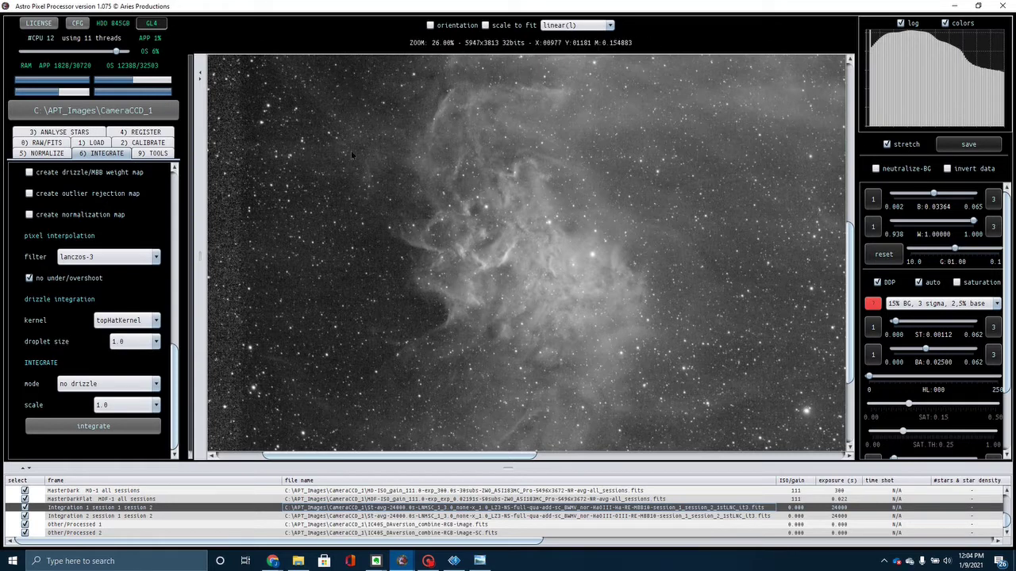
Switch the debayer algorithm to Ha-OIII extract OIII.
{"action": "left_click", "coordinate": [35, 144]}
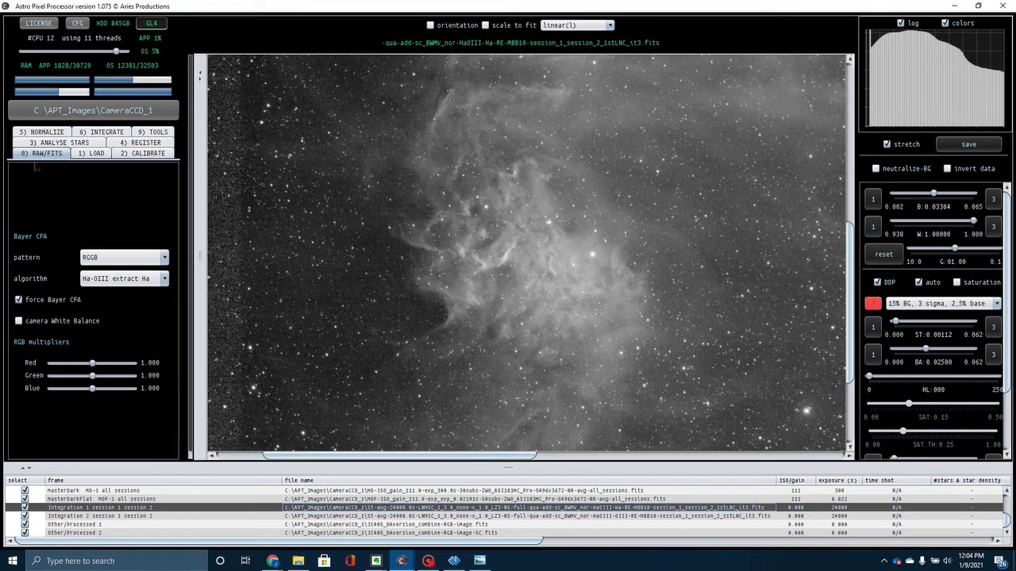
{"action": "left_click", "coordinate": [96, 283]}
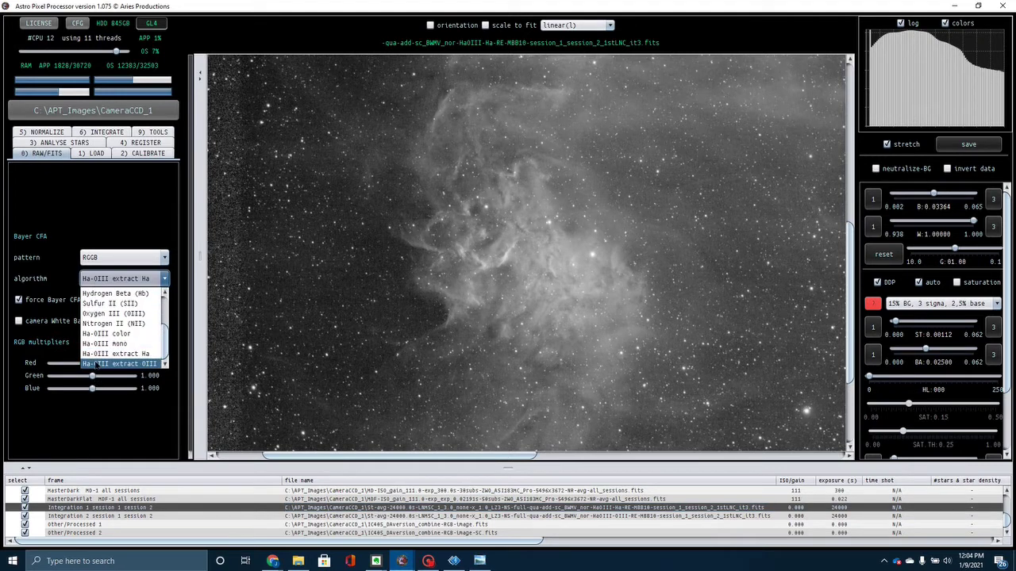
{"action": "left_click", "coordinate": [125, 363]}
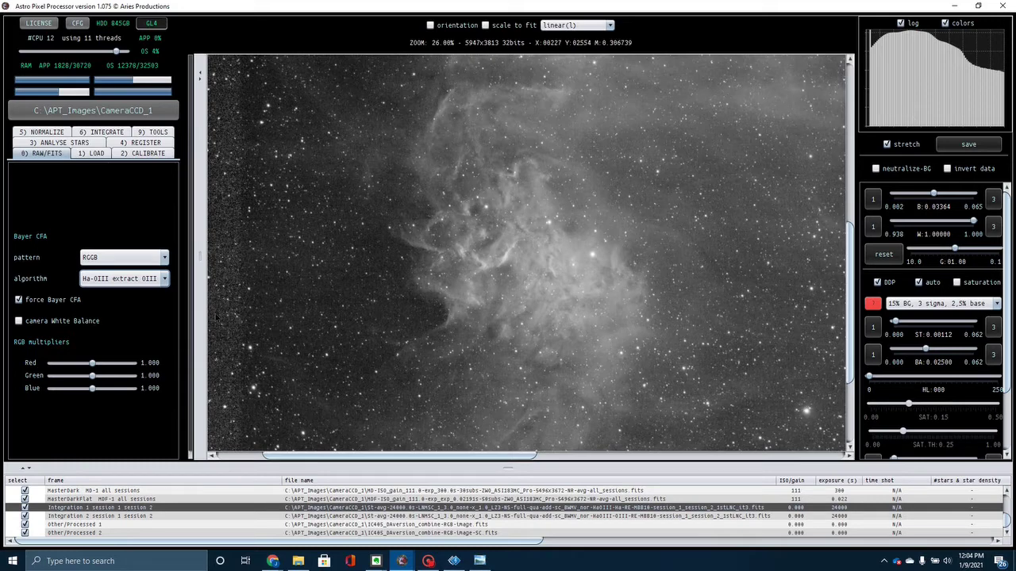
Run the integration and open Integration 2 session 1 session 2 in the viewer.
{"action": "left_click", "coordinate": [106, 132]}
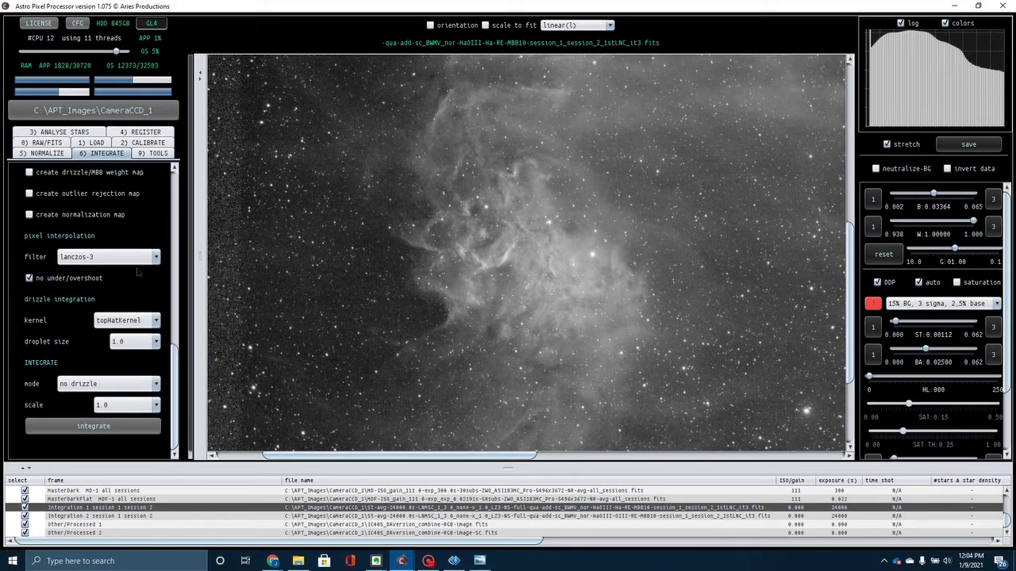
{"action": "left_click", "coordinate": [101, 426]}
{"action": "left_click", "coordinate": [327, 518]}
{"action": "double_click", "coordinate": [327, 518]}
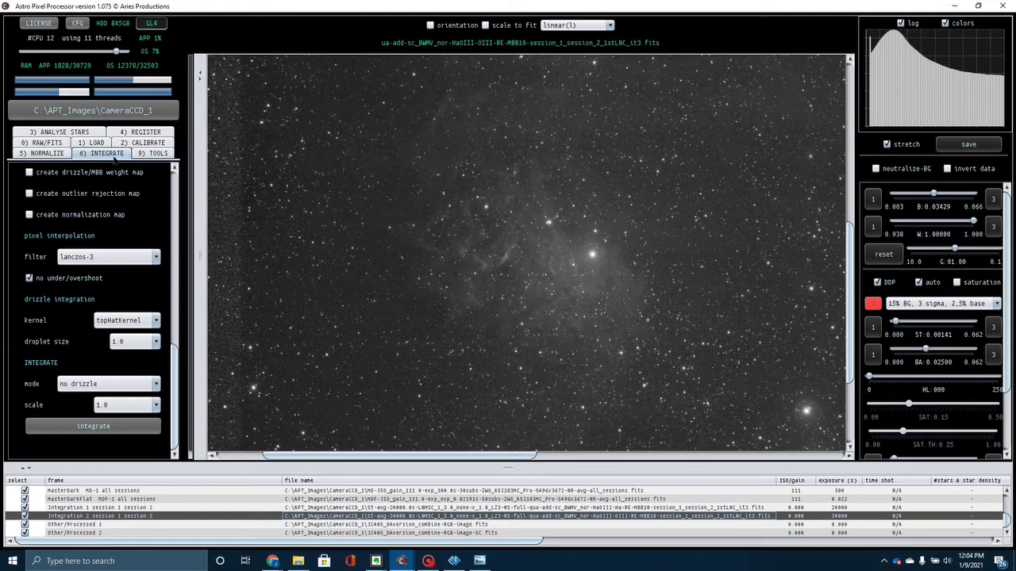
Add the Ha integration file to the Combine RGB tool.
{"action": "left_click", "coordinate": [155, 153]}
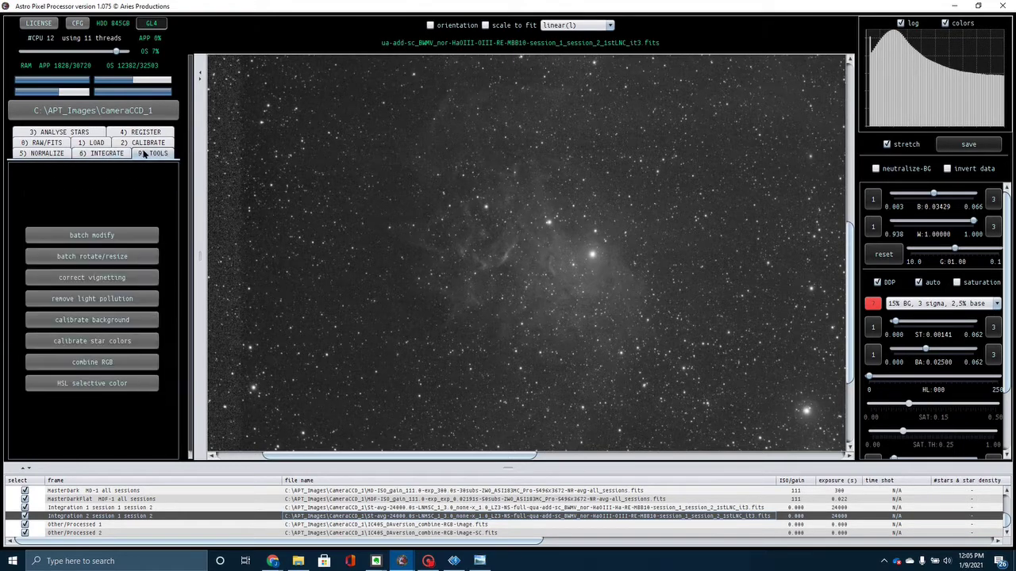
{"action": "left_click", "coordinate": [90, 367]}
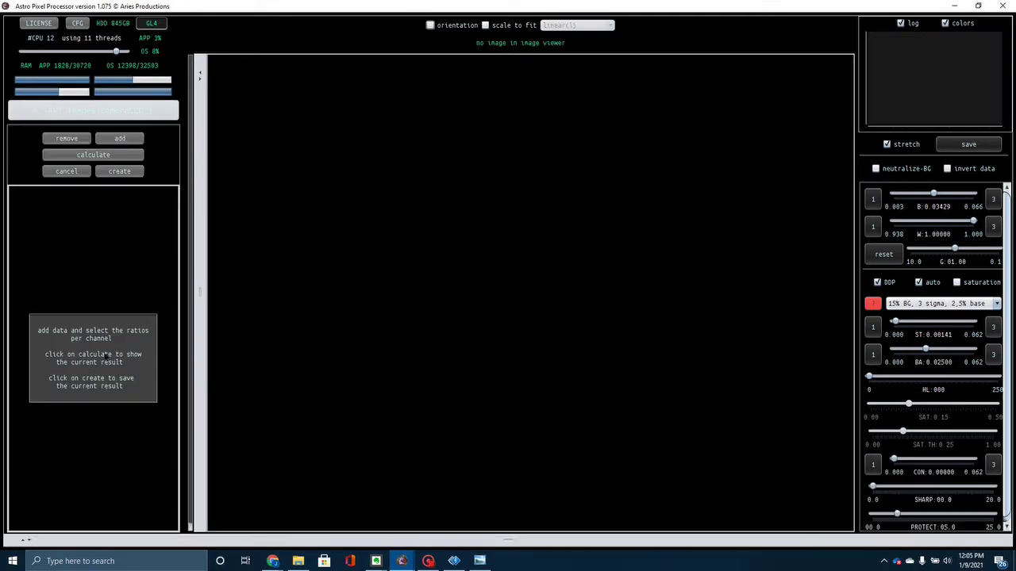
{"action": "left_click", "coordinate": [120, 140]}
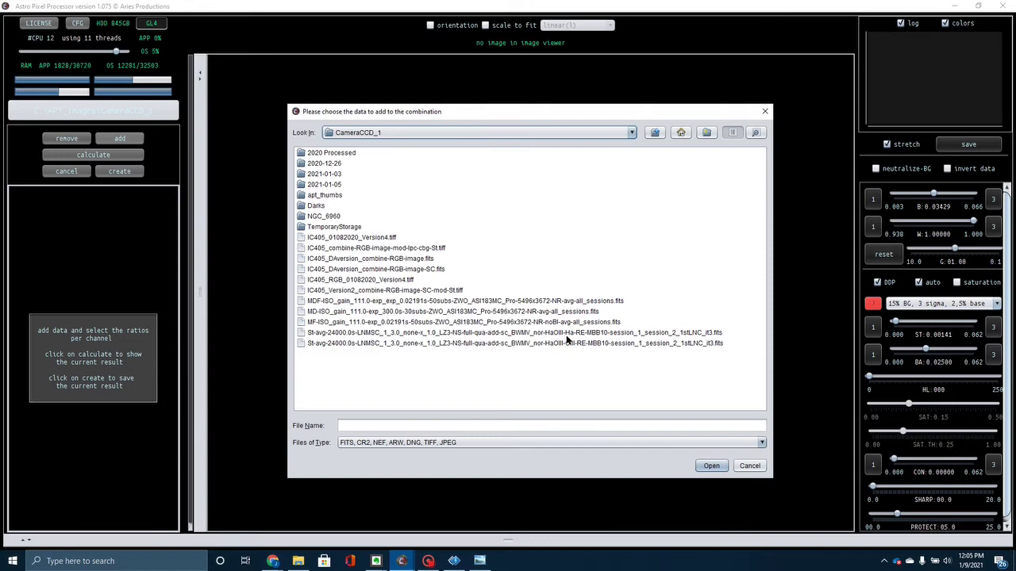
{"action": "left_click", "coordinate": [568, 337]}
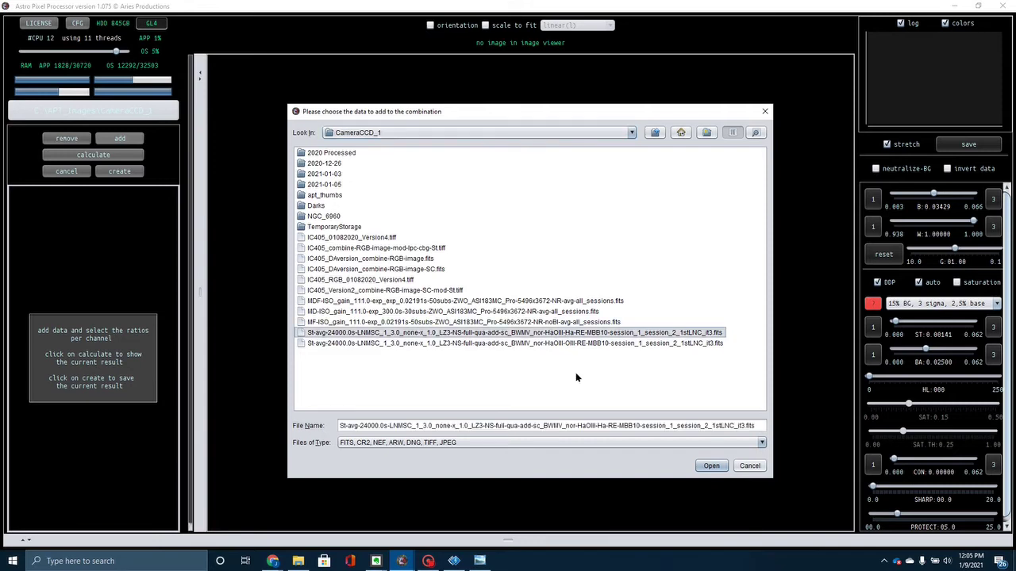
{"action": "left_click", "coordinate": [702, 469]}
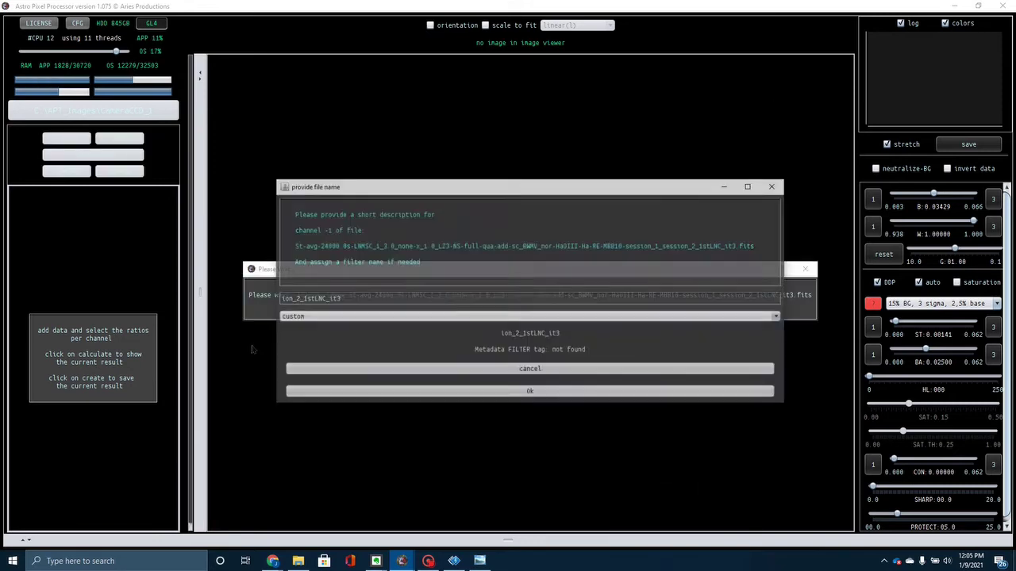
Assign the Hydrogen alpha filter to the new channel and confirm.
{"action": "left_click", "coordinate": [337, 317]}
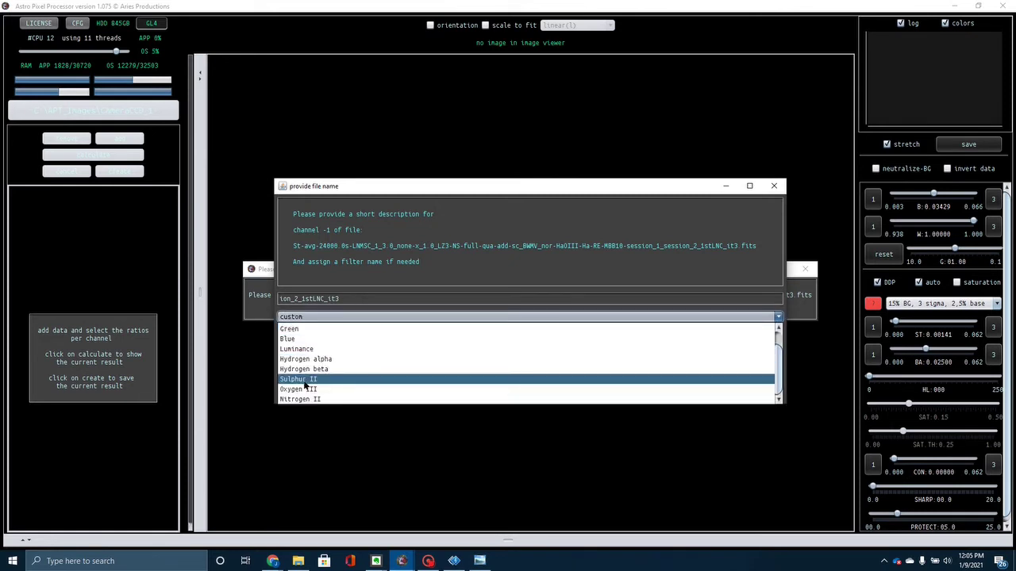
{"action": "left_click", "coordinate": [311, 368]}
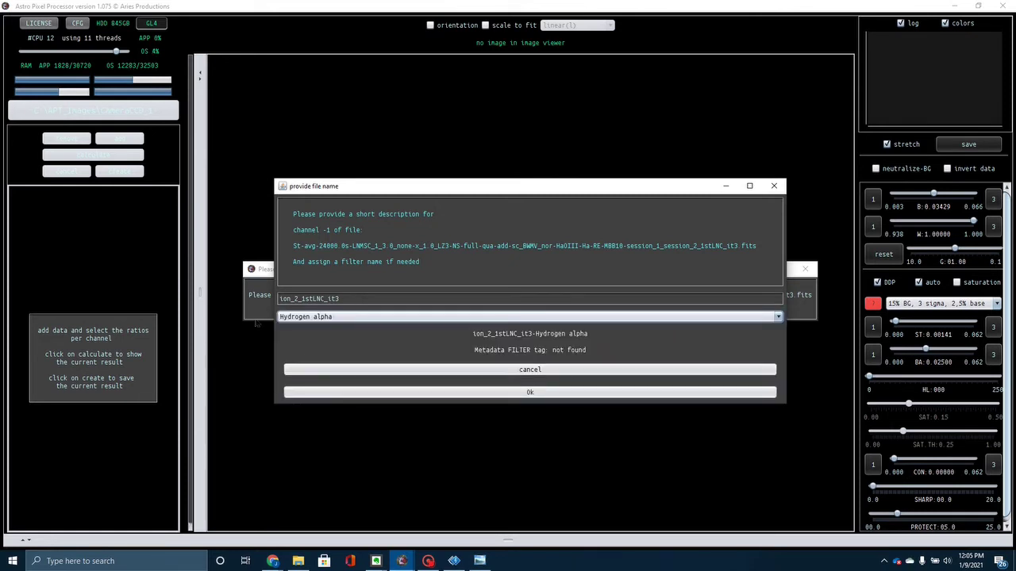
{"action": "left_click", "coordinate": [424, 392]}
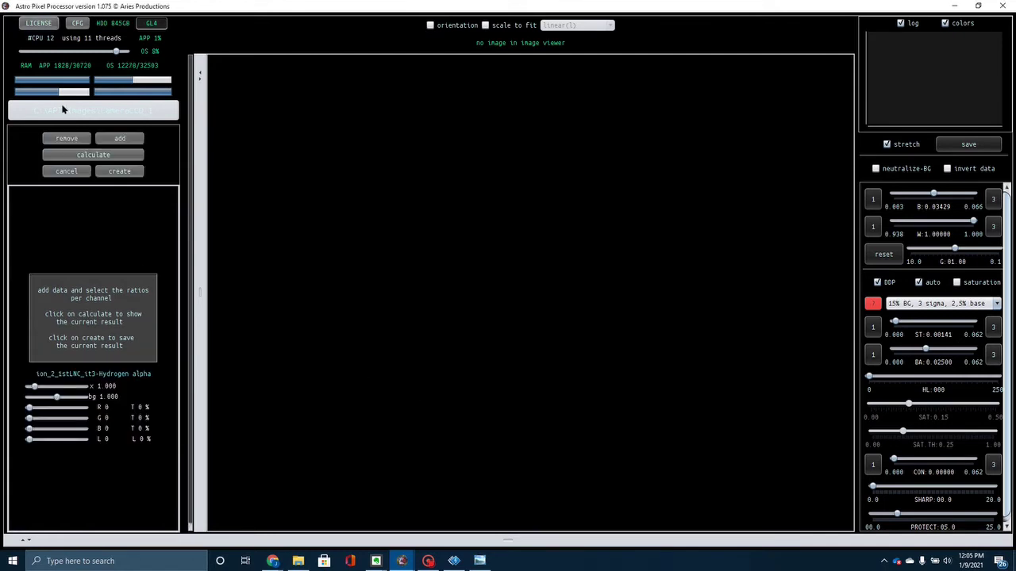
Add the stacked HaOIII .fits file again as an Oxygen III channel.
{"action": "left_click", "coordinate": [115, 140]}
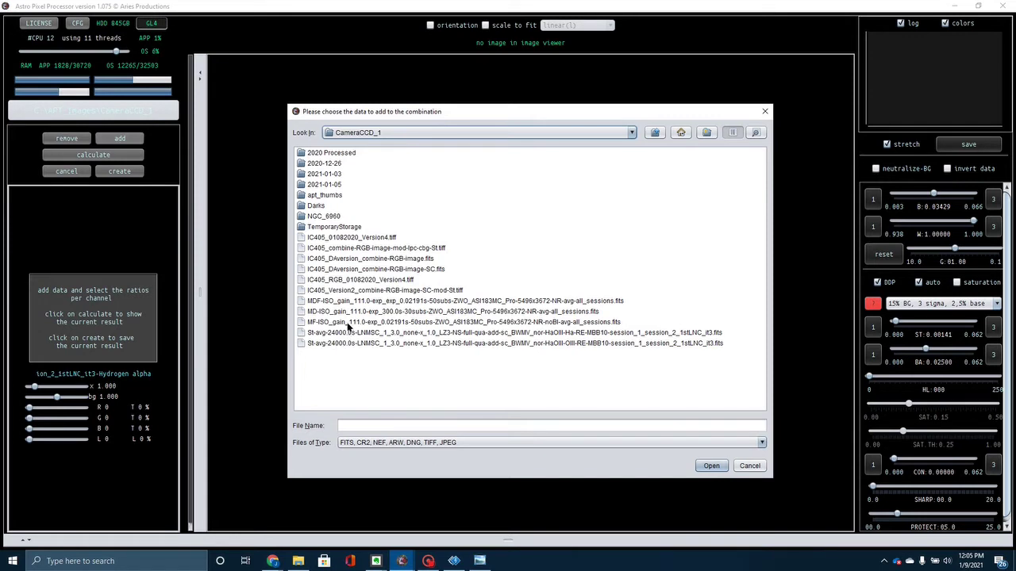
{"action": "left_click", "coordinate": [365, 344]}
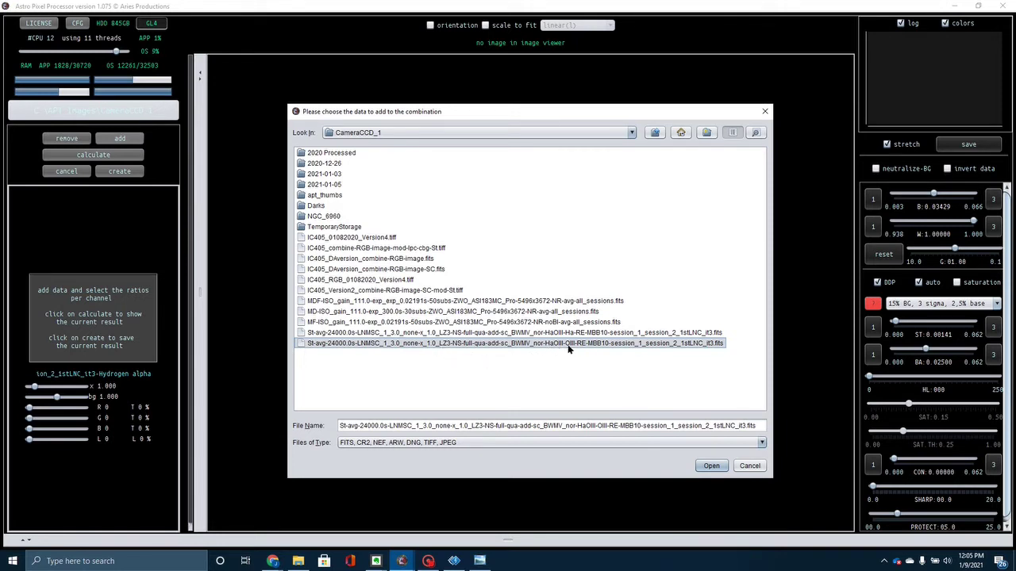
{"action": "left_click", "coordinate": [722, 466]}
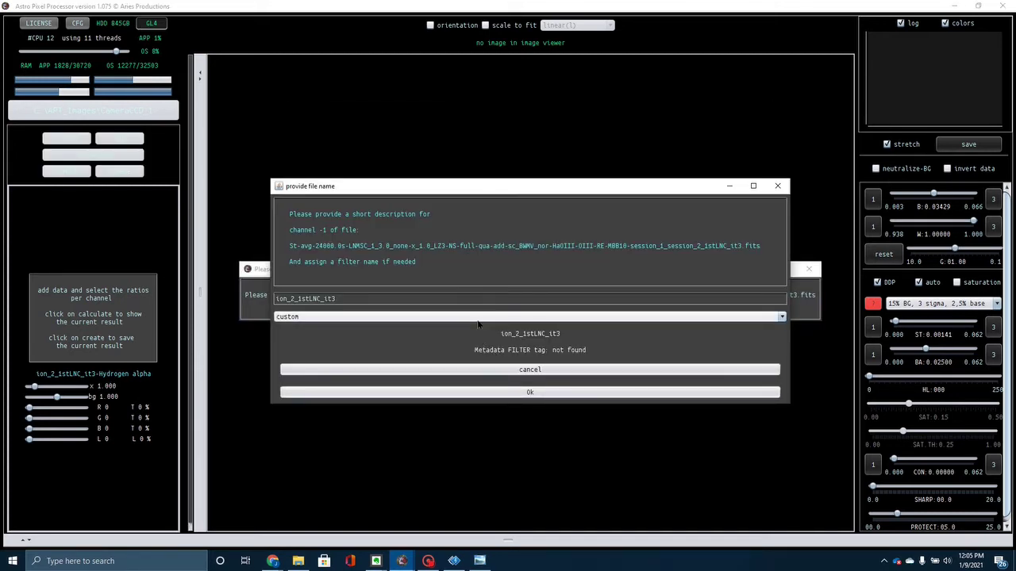
{"action": "left_click", "coordinate": [478, 317]}
{"action": "scroll", "coordinate": [441, 389], "scroll_direction": "down", "scroll_amount": 1}
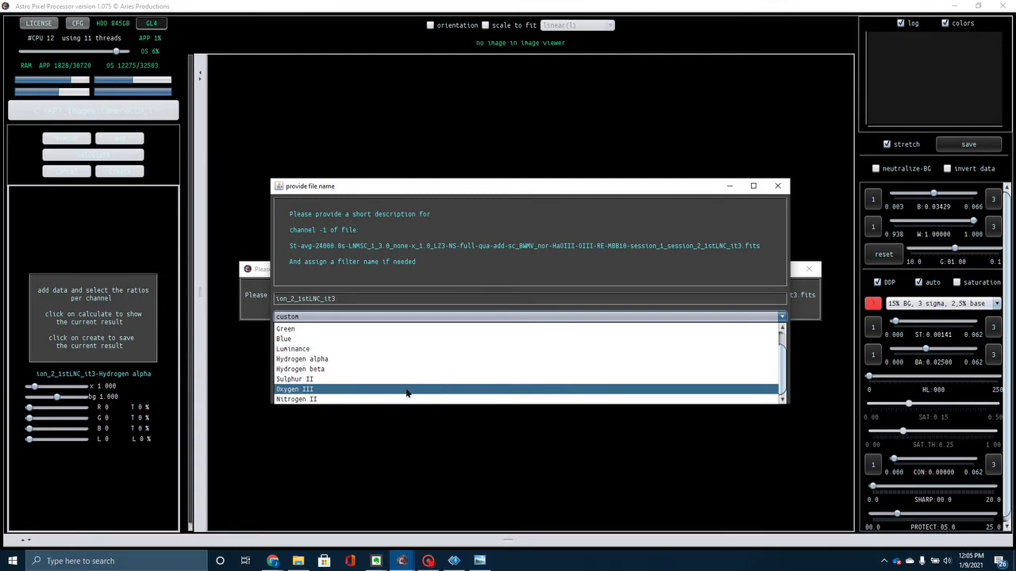
{"action": "left_click", "coordinate": [406, 389]}
{"action": "left_click", "coordinate": [518, 393]}
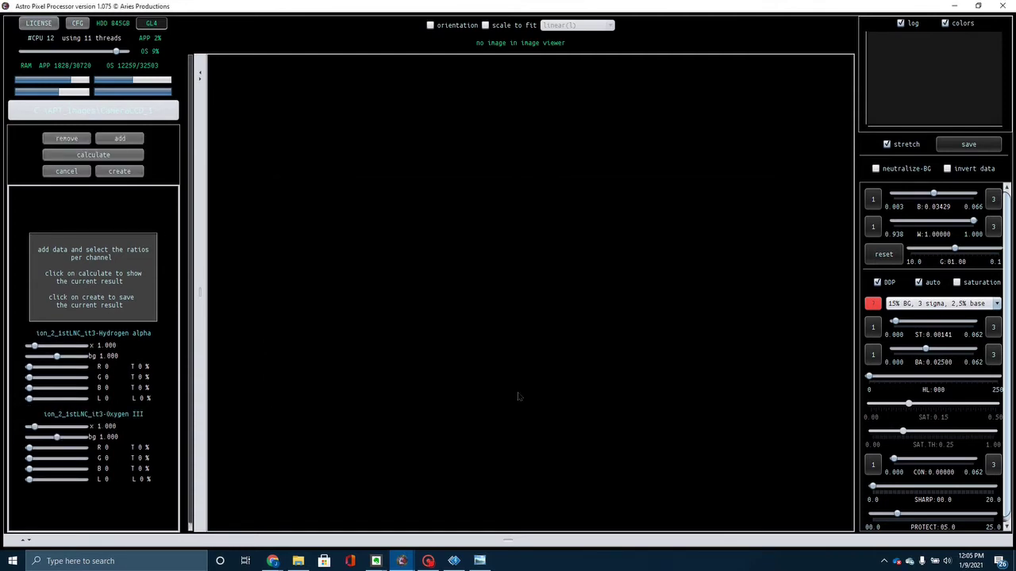
Add the same stacked file once more as a second Oxygen III channel.
{"action": "left_click", "coordinate": [120, 138]}
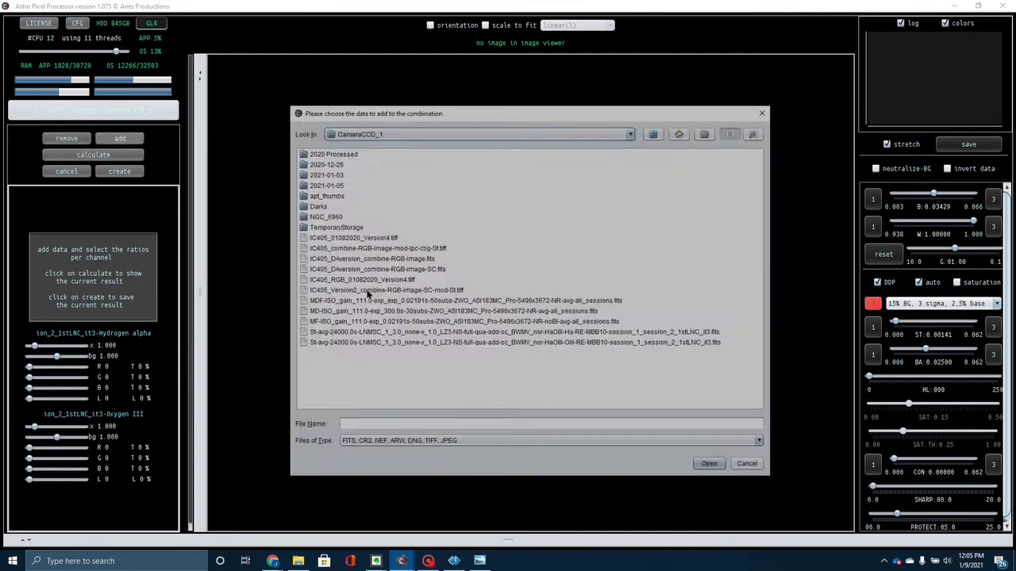
{"action": "left_click", "coordinate": [394, 343]}
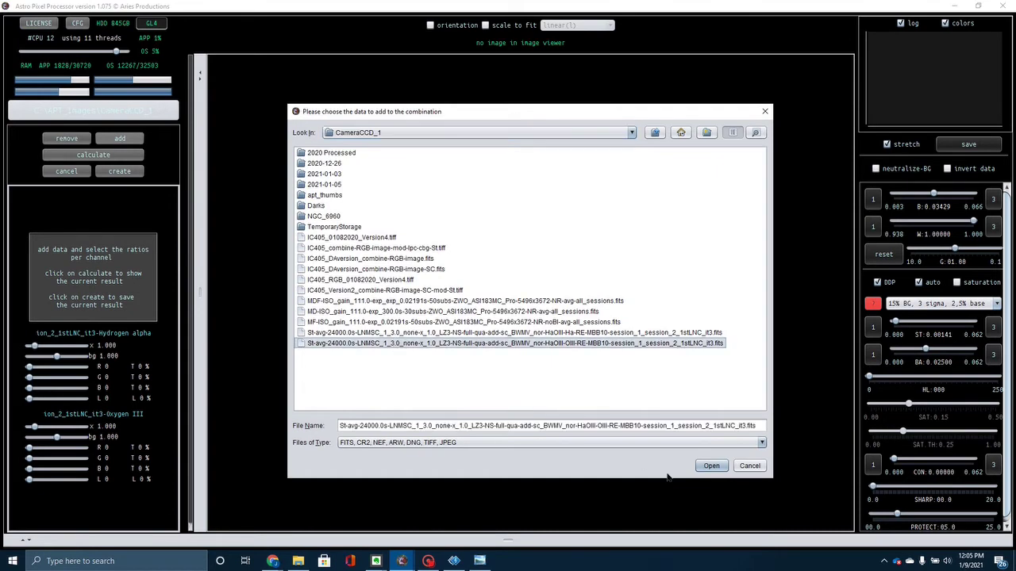
{"action": "left_click", "coordinate": [710, 466]}
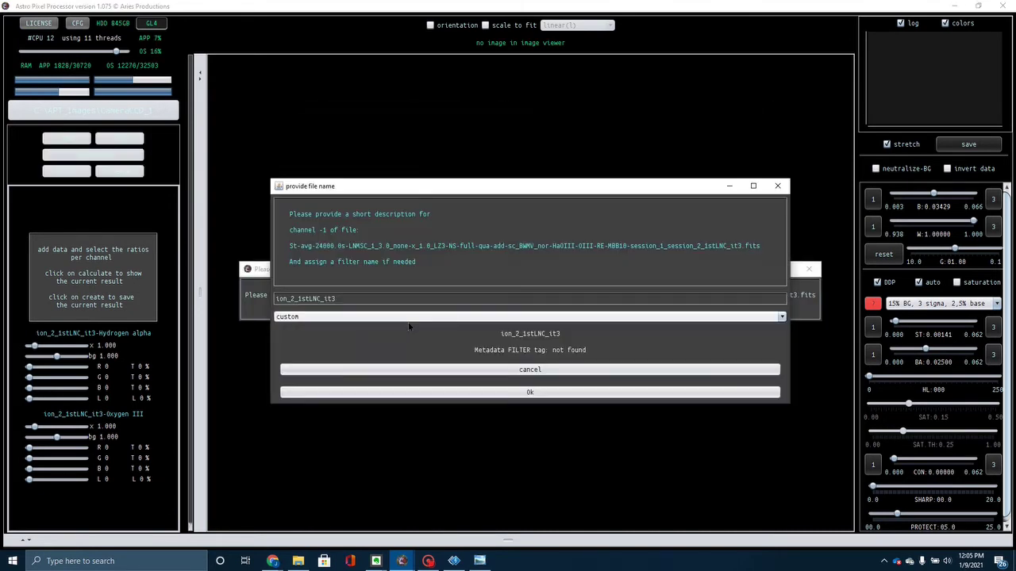
{"action": "left_click", "coordinate": [389, 317]}
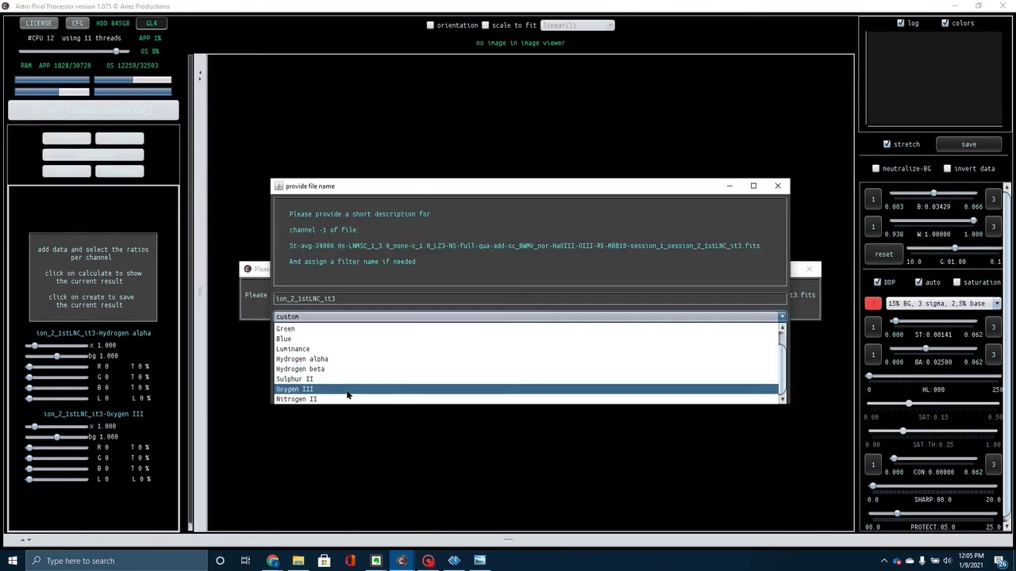
{"action": "left_click", "coordinate": [314, 390]}
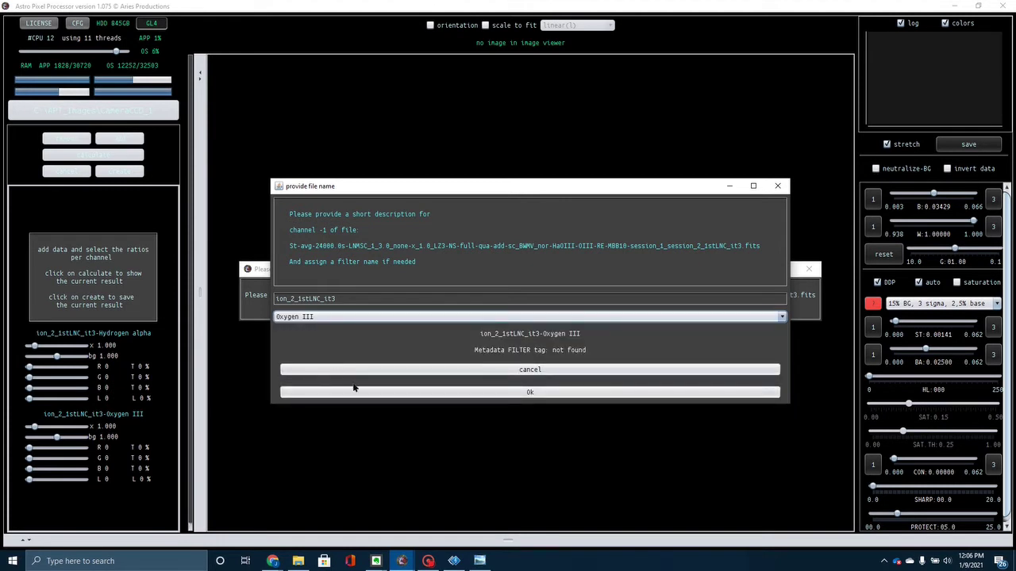
{"action": "left_click", "coordinate": [361, 394]}
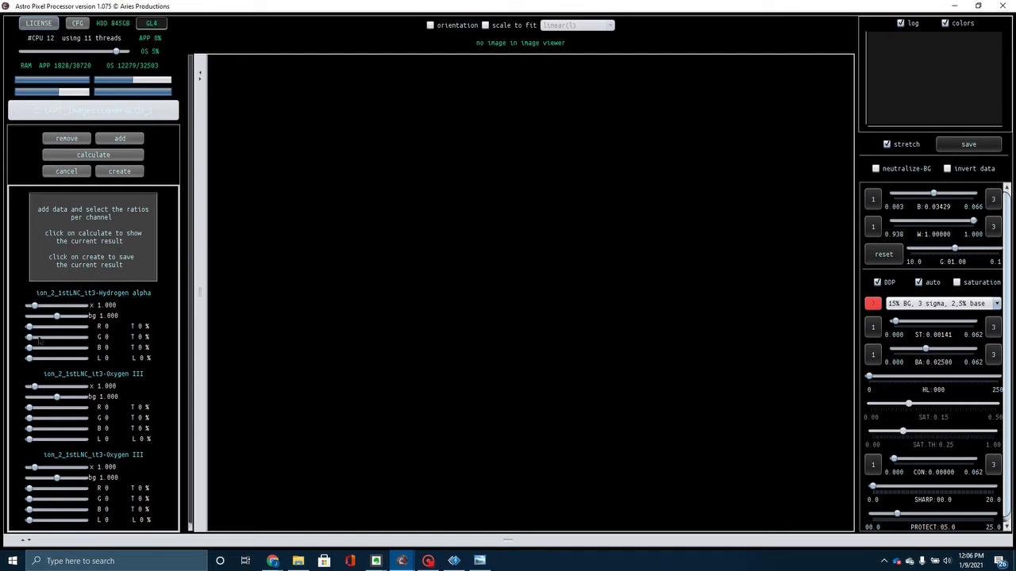
Map Hydrogen alpha to red (99) and the two Oxygen III channels to green and blue (100), then preview.
{"action": "left_click_drag", "start_coordinate": [30, 327], "coordinate": [82, 327]}
{"action": "left_click_drag", "start_coordinate": [30, 418], "coordinate": [84, 417]}
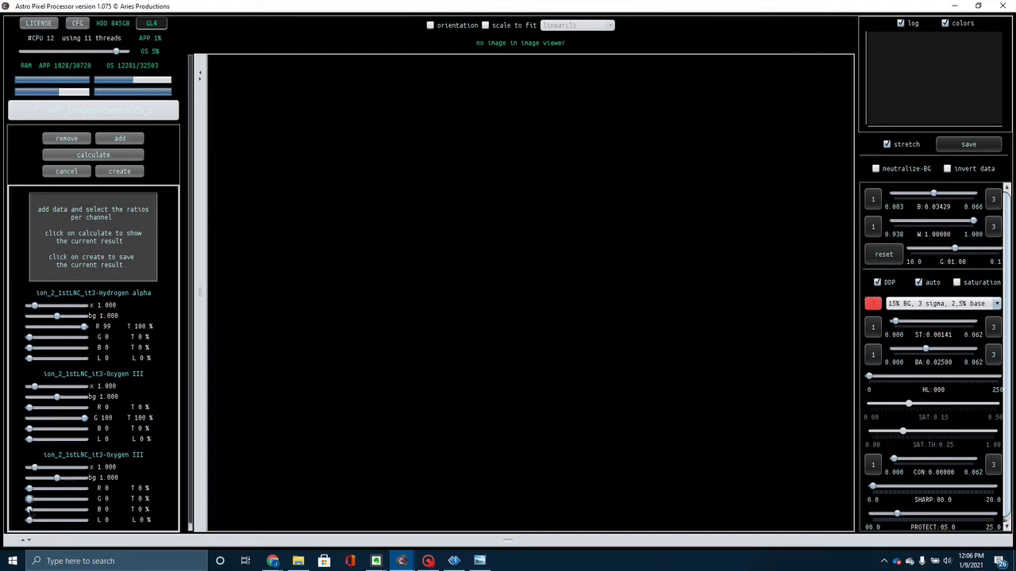
{"action": "left_click_drag", "start_coordinate": [30, 509], "coordinate": [97, 516]}
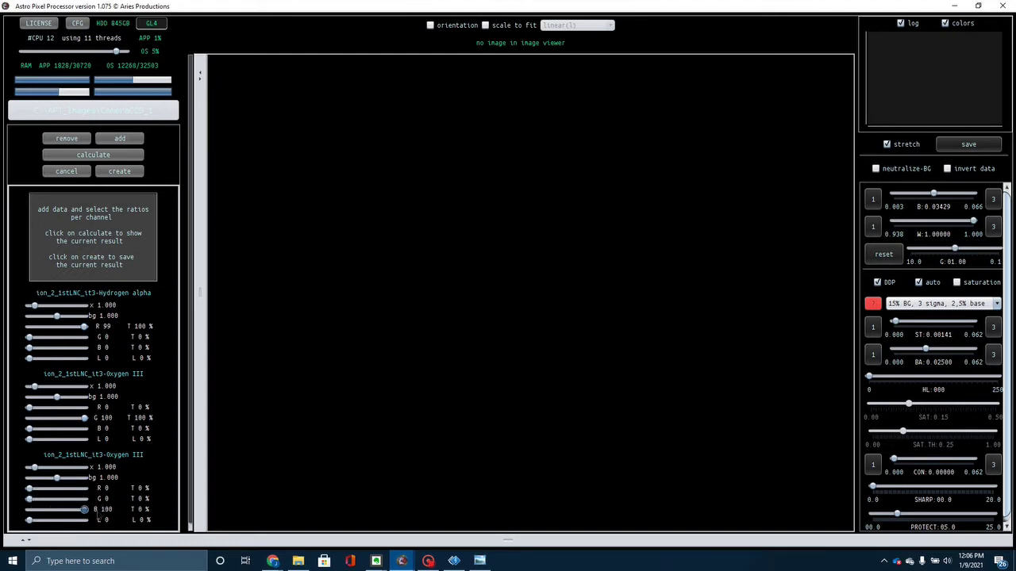
{"action": "left_click", "coordinate": [116, 158]}
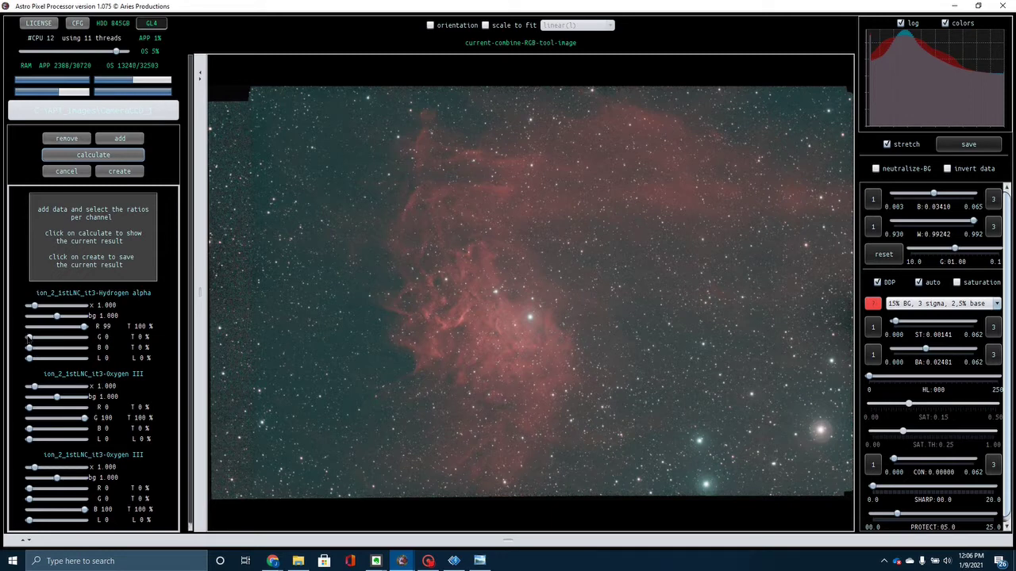
Mix Hydrogen alpha into green at 65 and luminance at 20, recalculate, and create the HOO image.
{"action": "left_click_drag", "start_coordinate": [29, 337], "coordinate": [65, 338]}
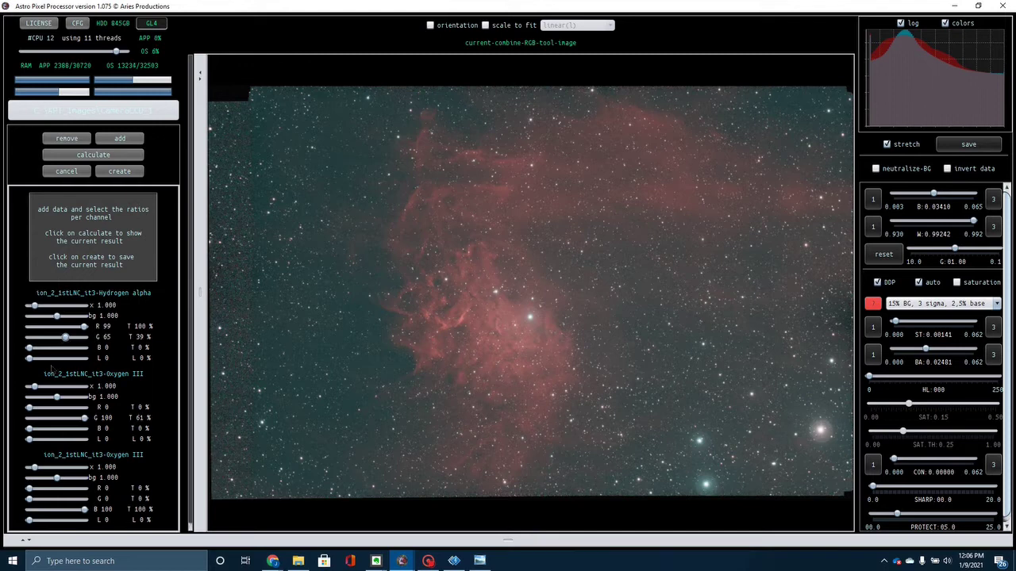
{"action": "left_click", "coordinate": [53, 361]}
{"action": "left_click", "coordinate": [53, 361]}
{"action": "left_click", "coordinate": [96, 161]}
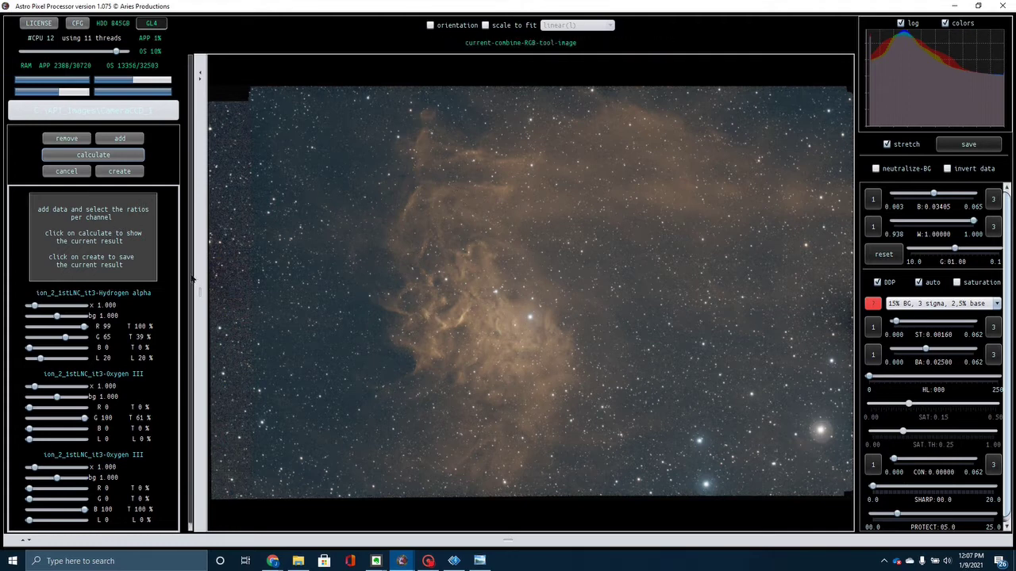
{"action": "left_click", "coordinate": [117, 173]}
Load the combined IC405 image, enable background neutralization and saturation, and start saving it.
{"action": "left_click", "coordinate": [78, 175]}
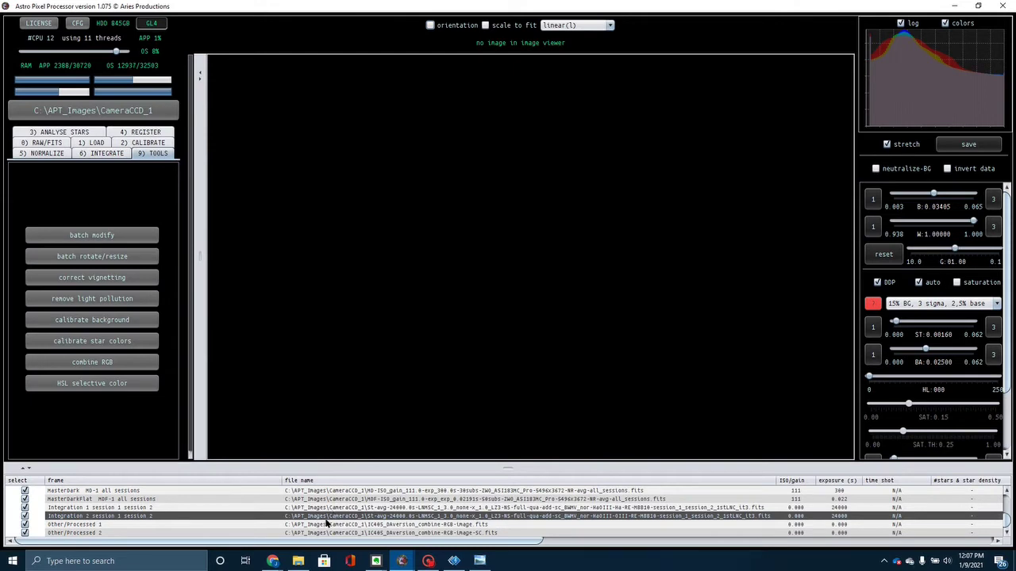
{"action": "left_click", "coordinate": [343, 526]}
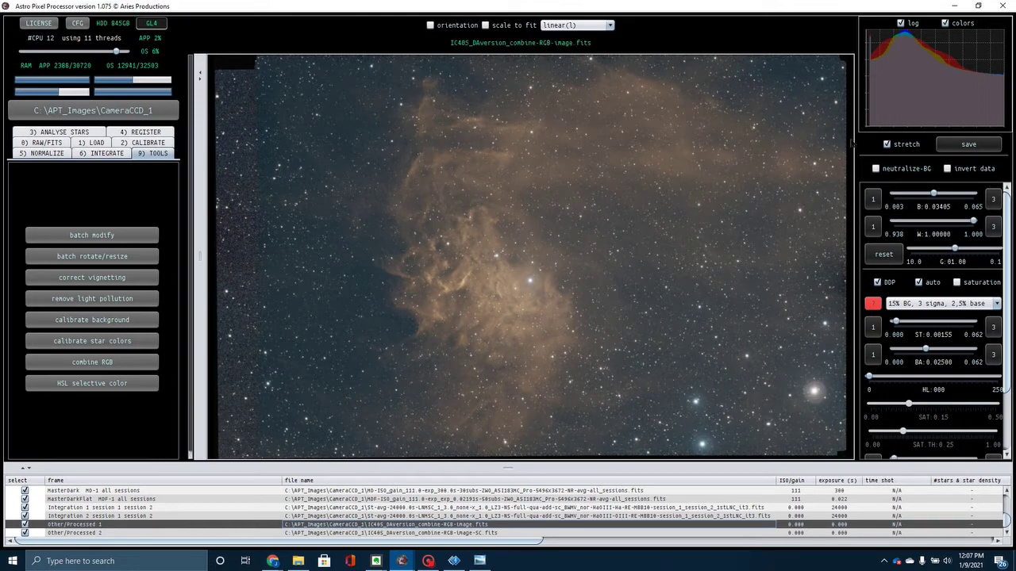
{"action": "left_click", "coordinate": [875, 169]}
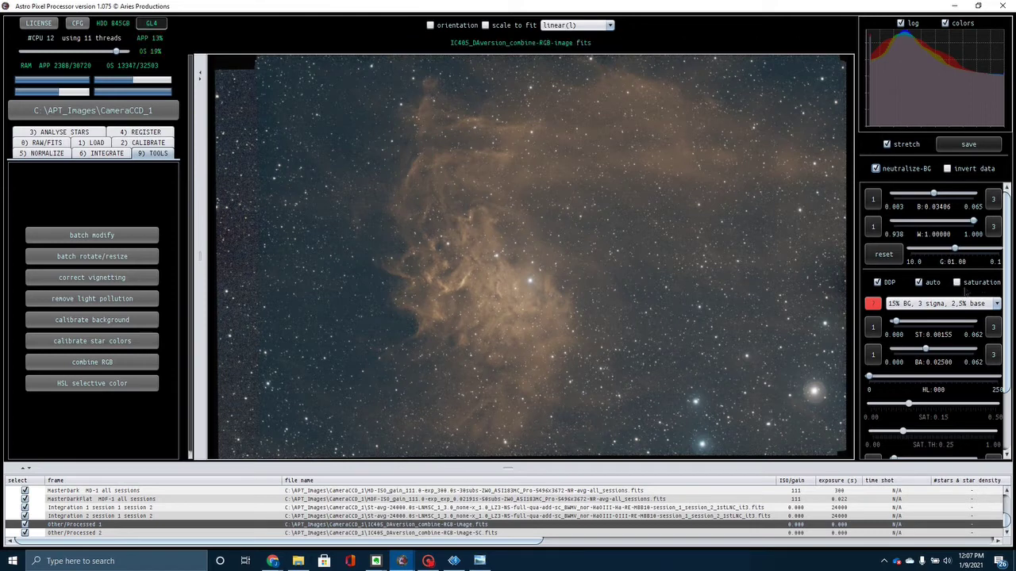
{"action": "left_click", "coordinate": [958, 284]}
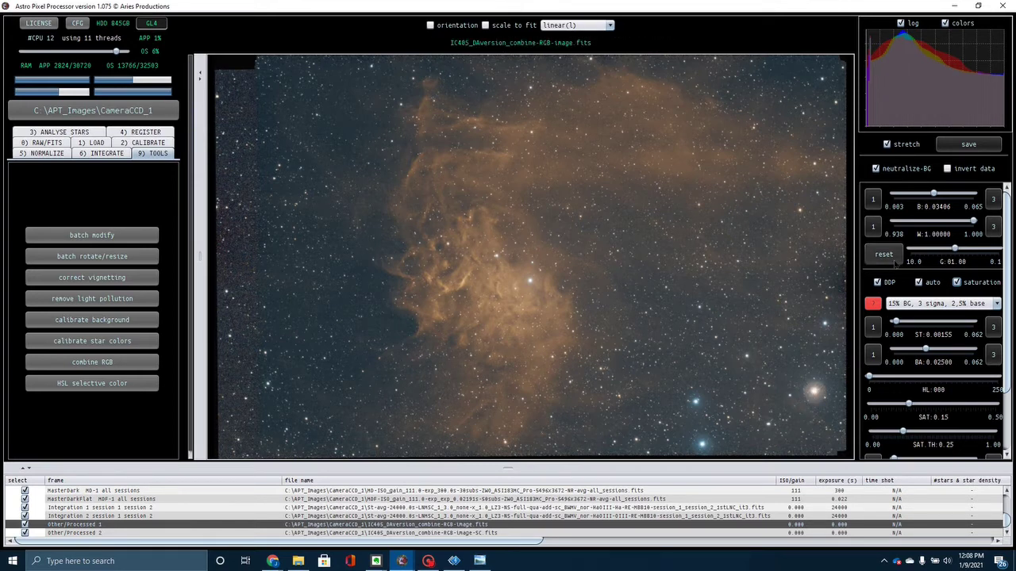
{"action": "left_click", "coordinate": [969, 145]}
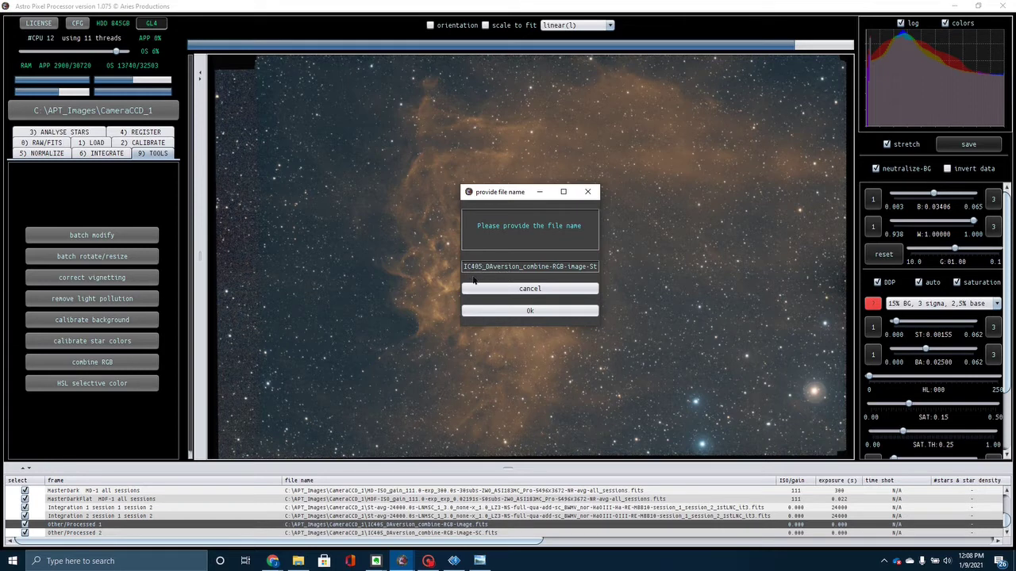
Save under the suggested name as a 16-bit integer TIFF with the sRGB v4.0 profile.
{"action": "left_click", "coordinate": [527, 310]}
{"action": "left_click", "coordinate": [521, 272]}
{"action": "left_click", "coordinate": [513, 288]}
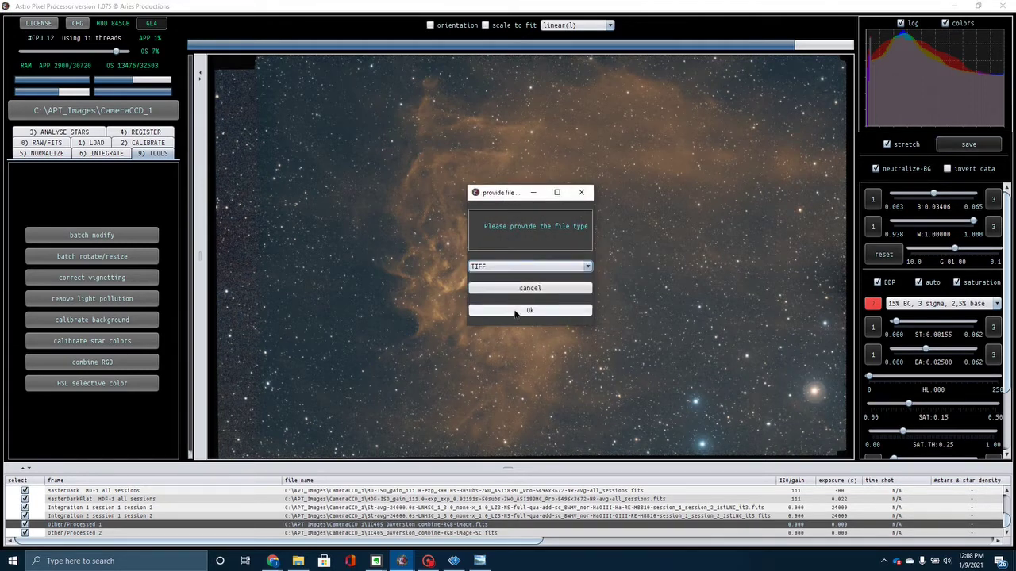
{"action": "left_click", "coordinate": [515, 312]}
{"action": "left_click", "coordinate": [489, 266]}
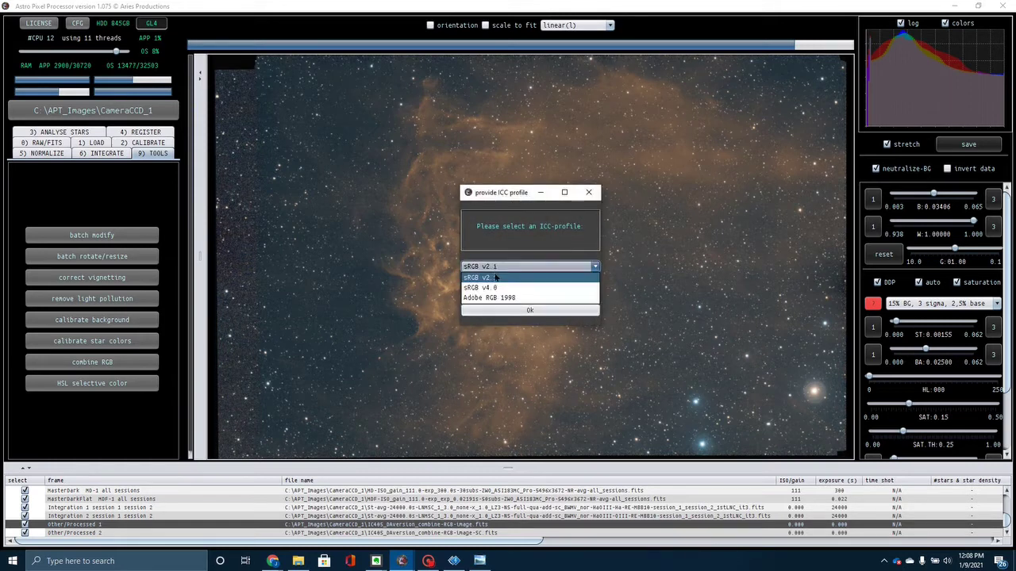
{"action": "left_click", "coordinate": [496, 287]}
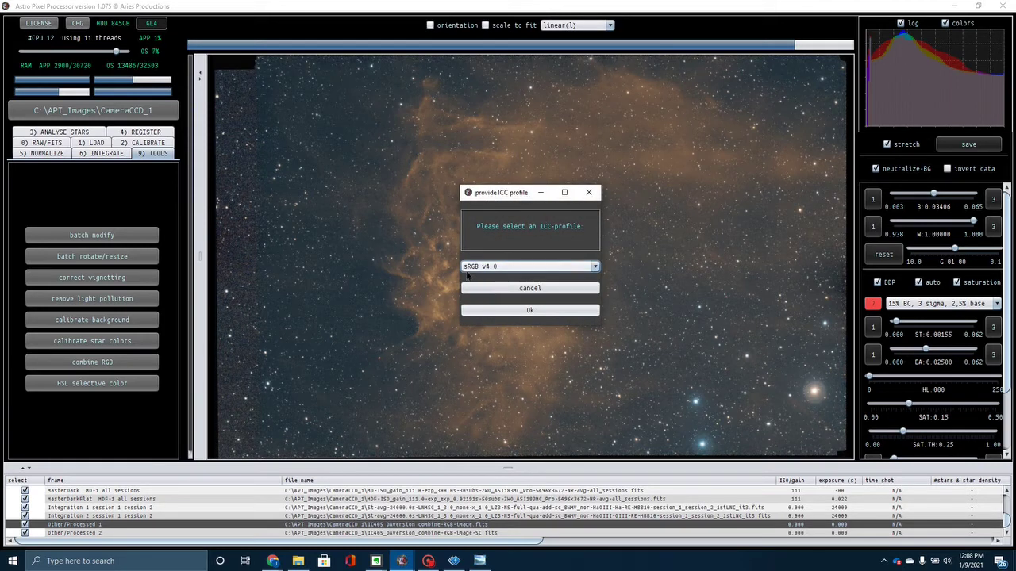
{"action": "left_click", "coordinate": [503, 311]}
{"action": "left_click", "coordinate": [508, 248]}
{"action": "left_click", "coordinate": [504, 271]}
{"action": "left_click", "coordinate": [514, 272]}
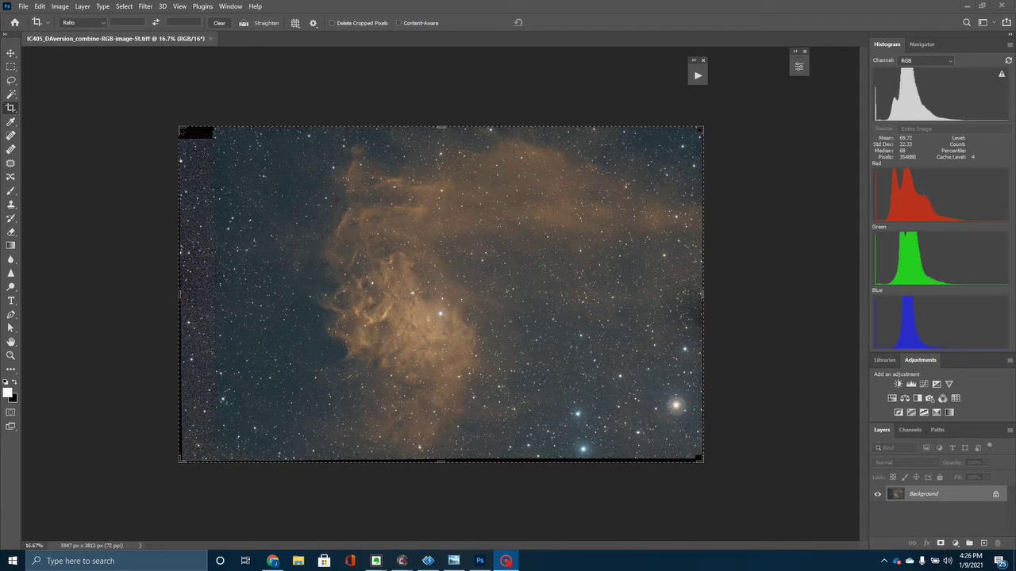
Pull the crop's top-left, bottom and right edges inward and apply the 5011 x 3501 px crop.
{"action": "left_click_drag", "start_coordinate": [178, 125], "coordinate": [200, 133]}
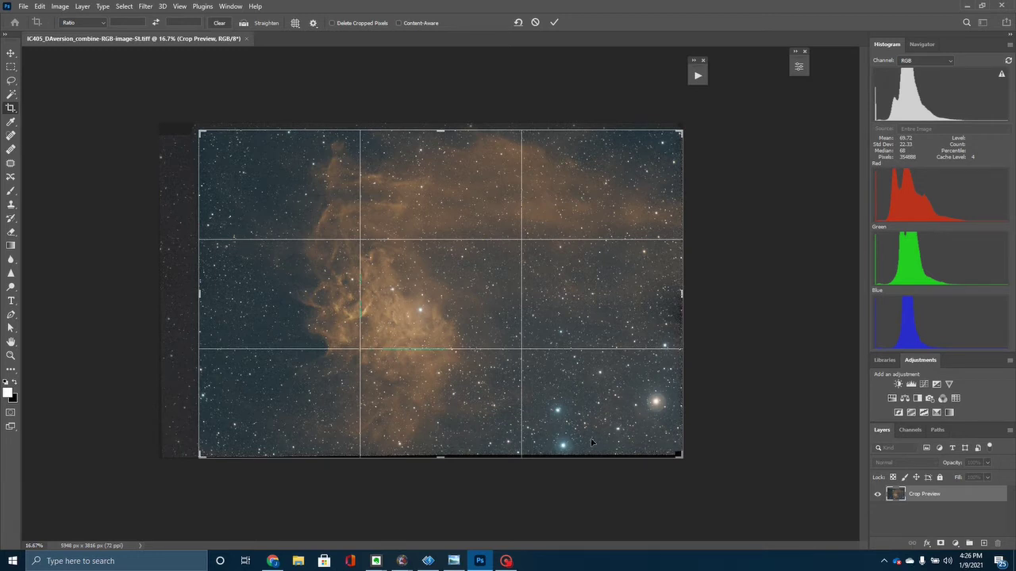
{"action": "left_click_drag", "start_coordinate": [441, 457], "coordinate": [449, 448]}
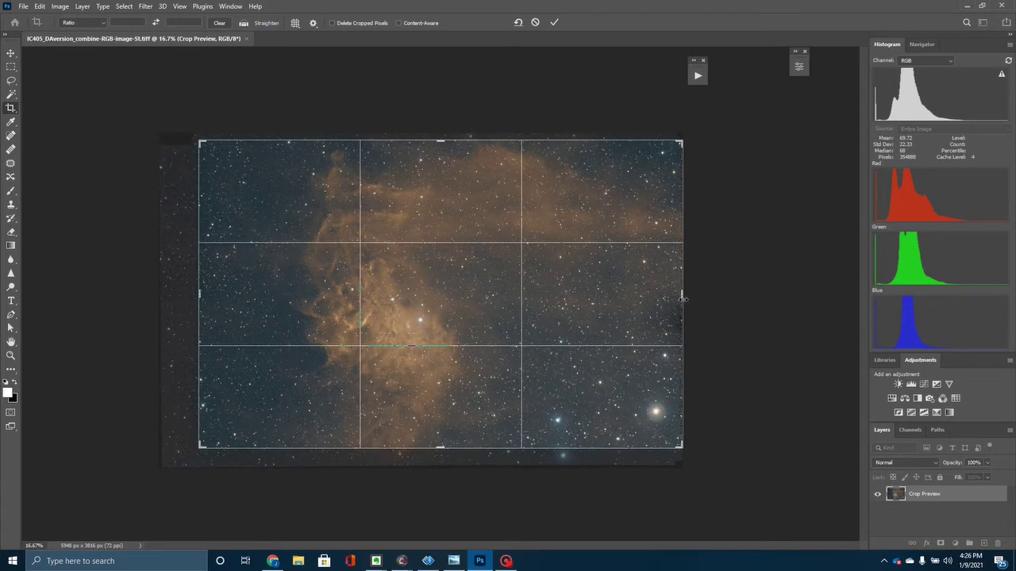
{"action": "left_click_drag", "start_coordinate": [681, 299], "coordinate": [662, 304]}
{"action": "left_click", "coordinate": [69, 7]}
{"action": "left_click", "coordinate": [65, 116]}
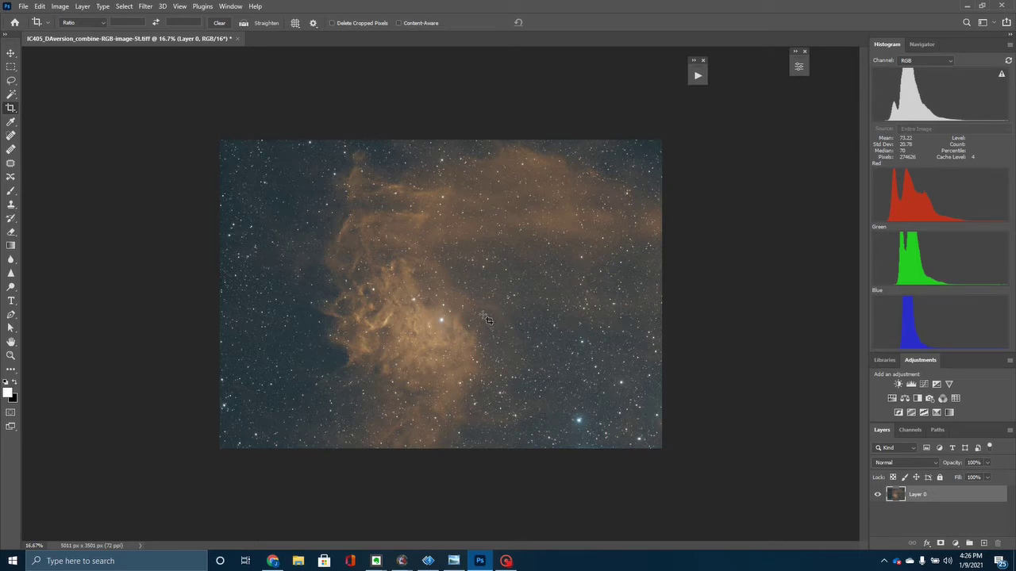
Launch Topaz DeNoise AI from Filter > Topaz Labs on the nebula layer.
{"action": "left_click", "coordinate": [144, 6]}
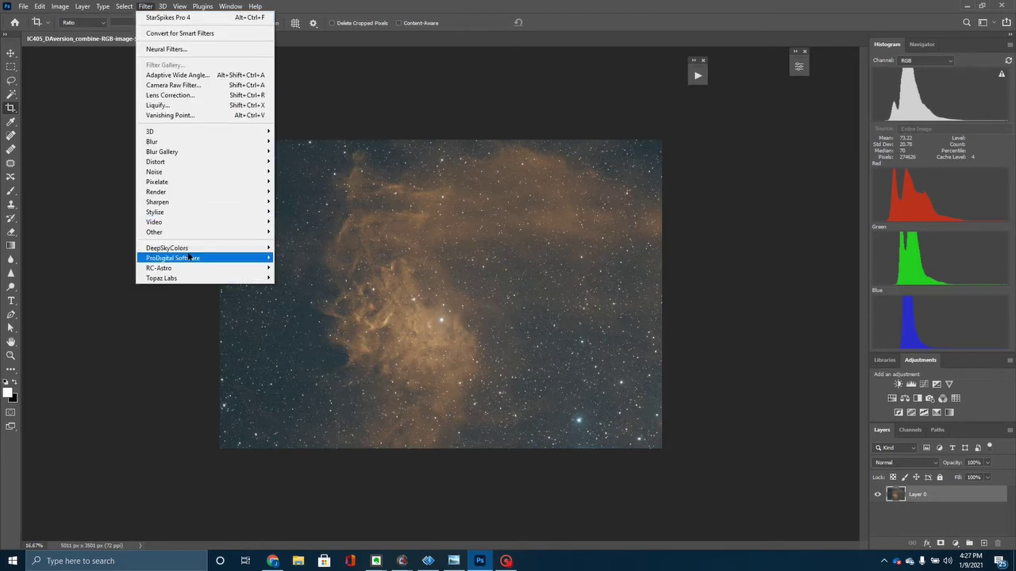
{"action": "mouse_move", "coordinate": [190, 281]}
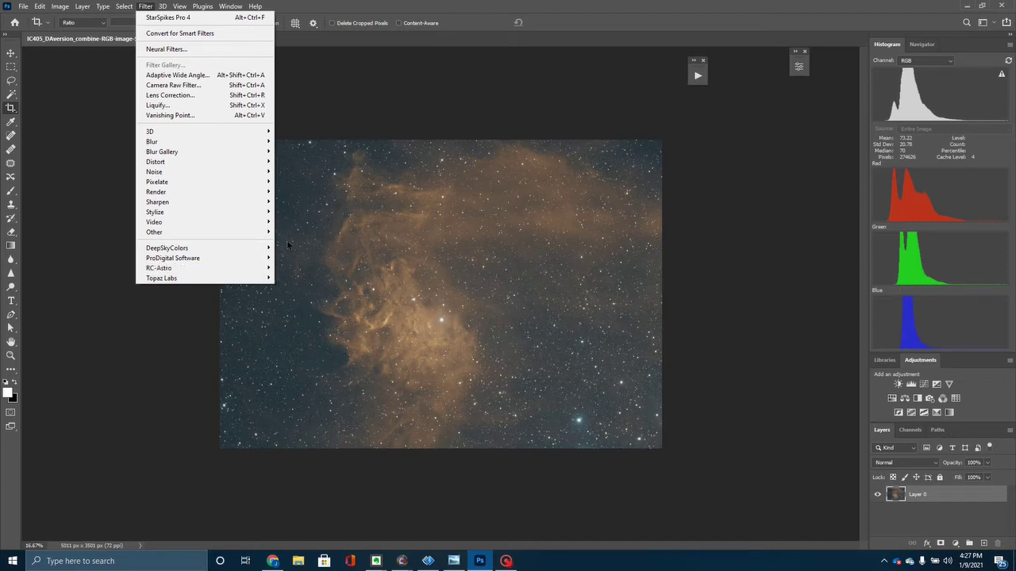
{"action": "left_click", "coordinate": [298, 280]}
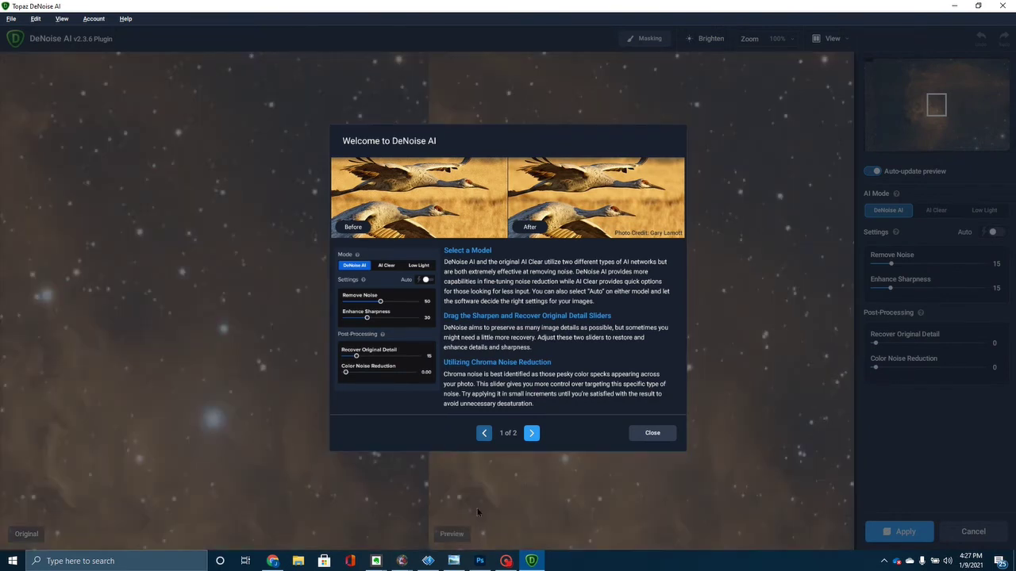
Dismiss the welcome screen and apply Remove Noise 15 and Enhance Sharpness 15.
{"action": "left_click", "coordinate": [649, 435]}
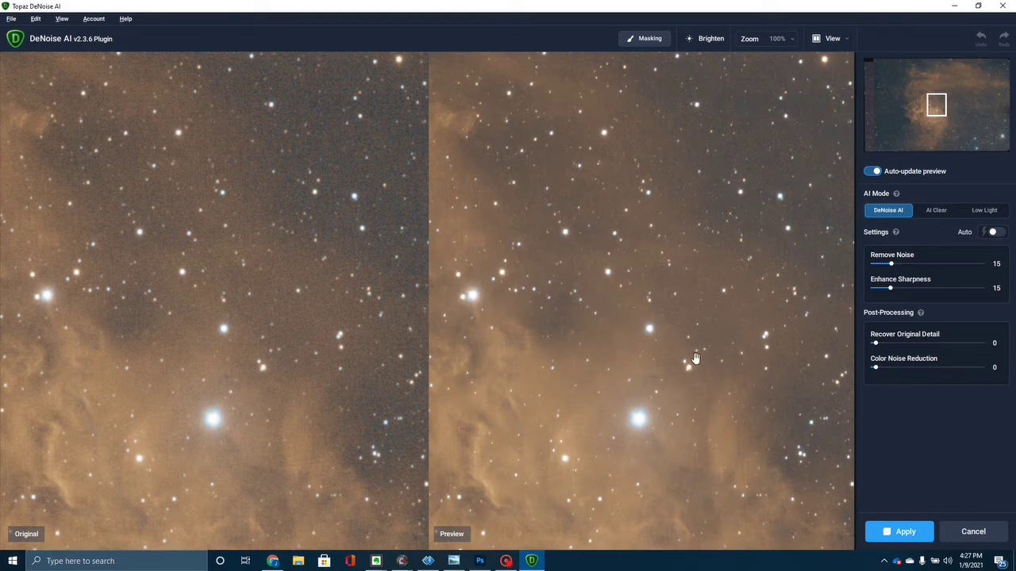
{"action": "left_click", "coordinate": [910, 529]}
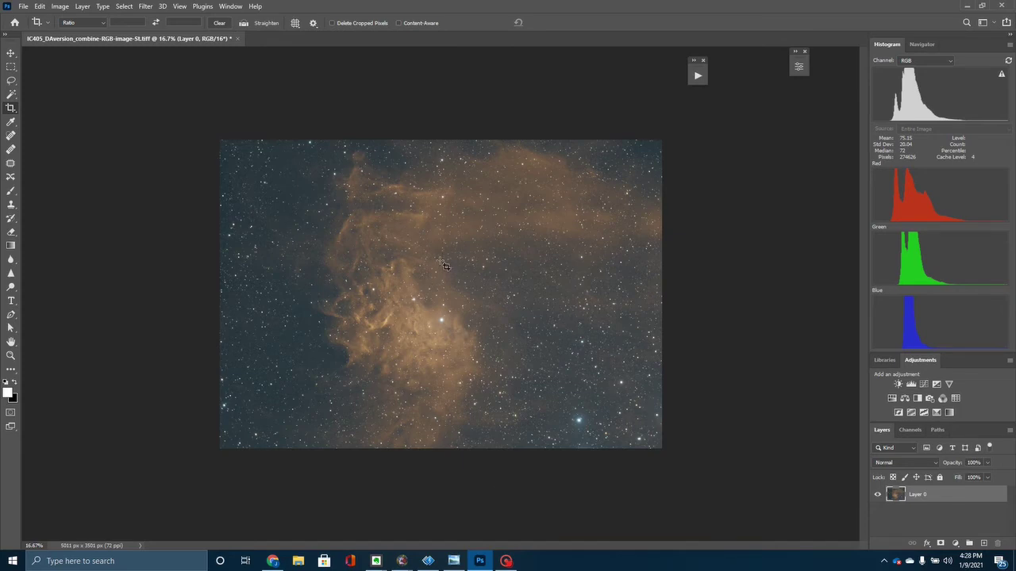
Inspect the stars up close, then run Photokemi's STAR reduction extra 3 action.
{"action": "key", "text": "ctrl"}
{"action": "key", "text": "ctrl+plus"}
{"action": "key", "text": "ctrl+plus"}
{"action": "key", "text": "ctrl+plus"}
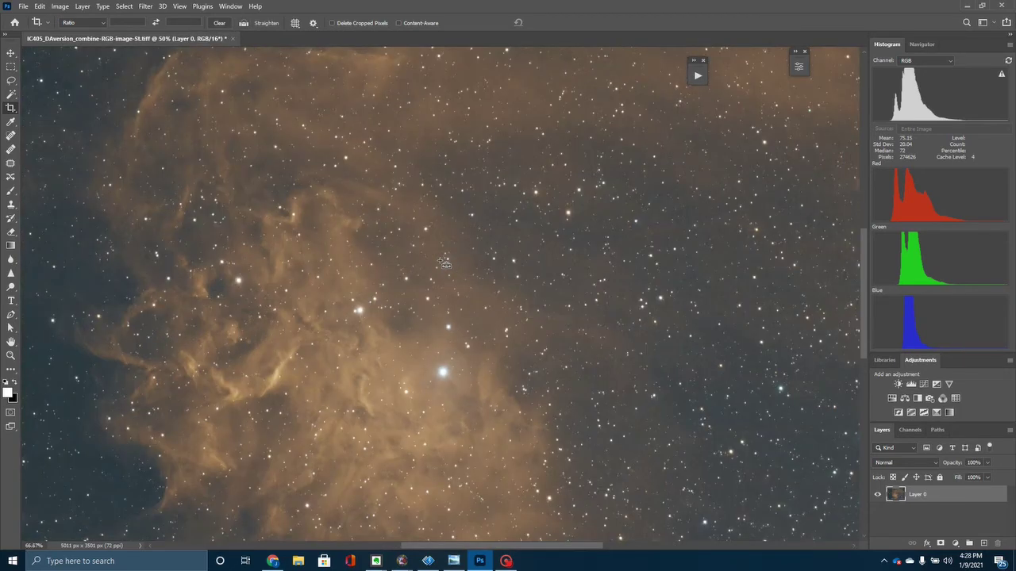
{"action": "key", "text": "ctrl+plus"}
{"action": "key", "text": "ctrl+minus"}
{"action": "key", "text": "ctrl+minus"}
{"action": "key", "text": "ctrl+minus"}
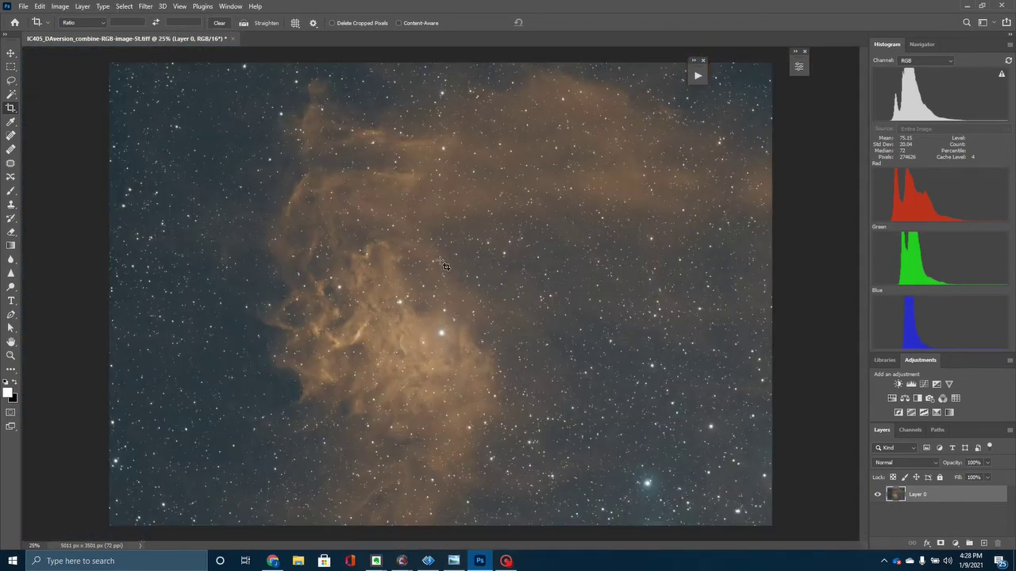
{"action": "left_click", "coordinate": [698, 77]}
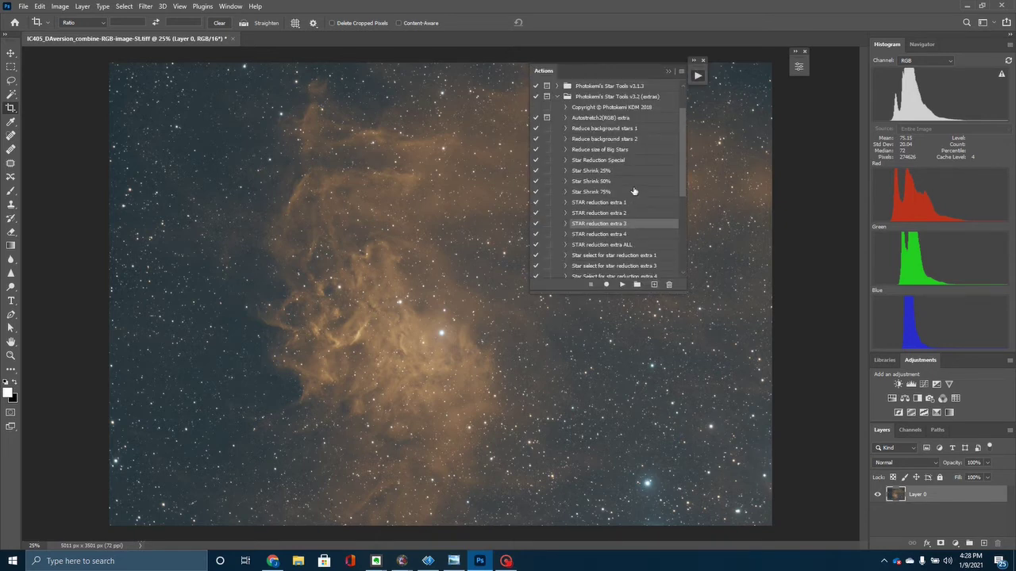
{"action": "scroll", "coordinate": [640, 232], "scroll_direction": "down", "scroll_amount": 1}
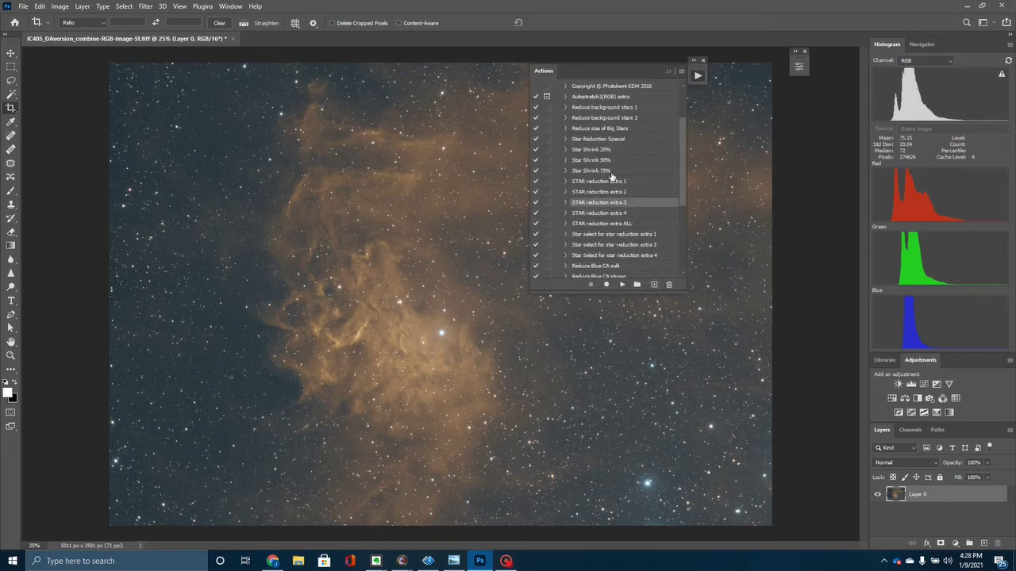
{"action": "scroll", "coordinate": [592, 141], "scroll_direction": "up", "scroll_amount": 2}
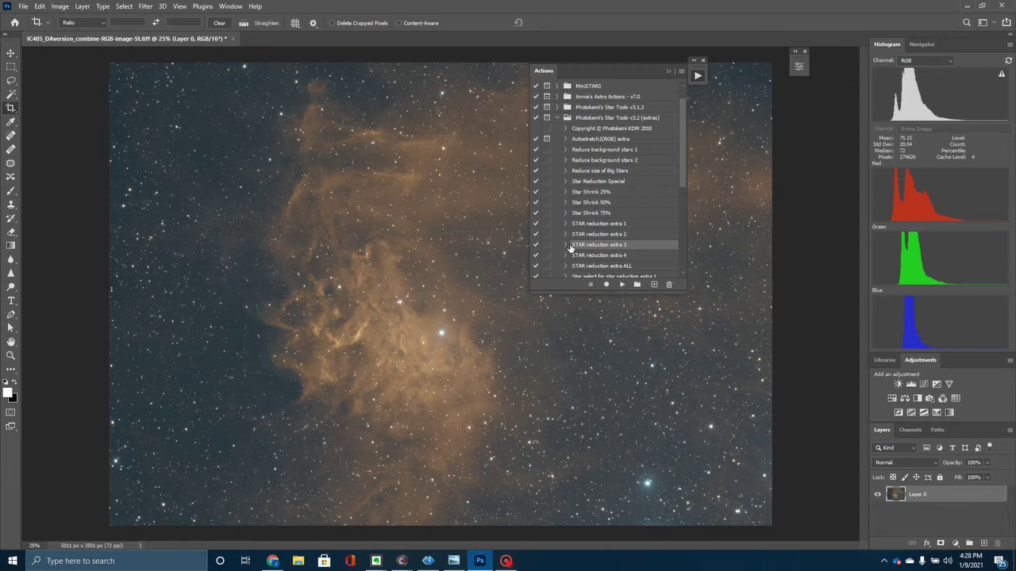
{"action": "left_click", "coordinate": [619, 283]}
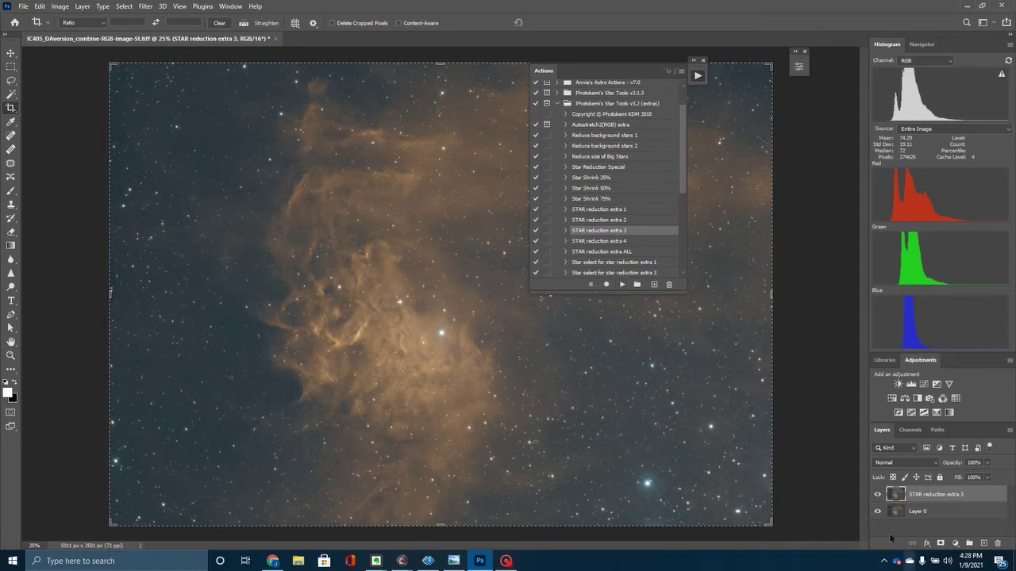
Toggle the star-reduced layer's visibility off and on to compare the result.
{"action": "left_click", "coordinate": [669, 72]}
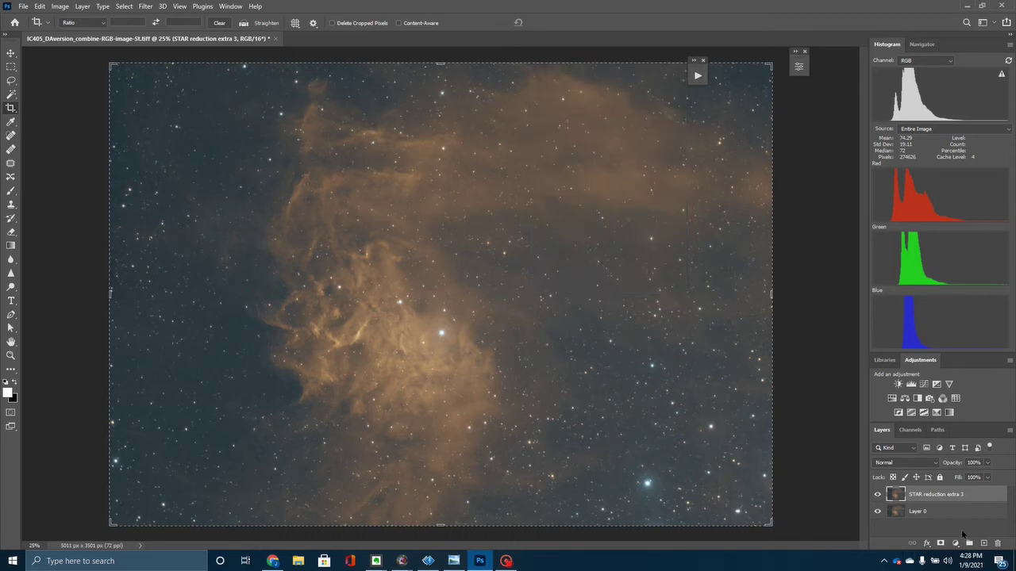
{"action": "left_click", "coordinate": [879, 495]}
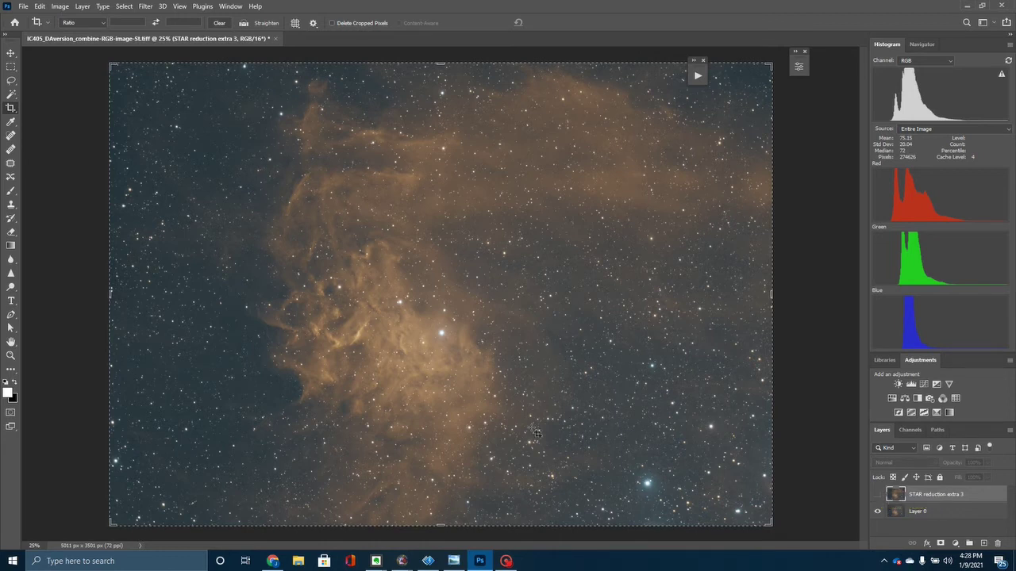
{"action": "left_click", "coordinate": [878, 494]}
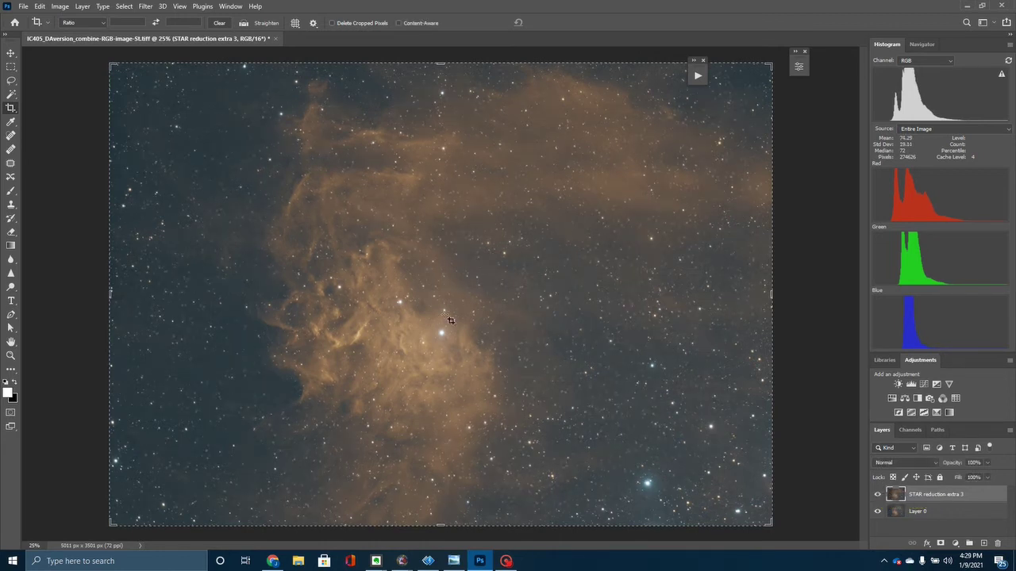
Flatten the layers to Background and raise the Levels black input to 25.
{"action": "right_click", "coordinate": [910, 516]}
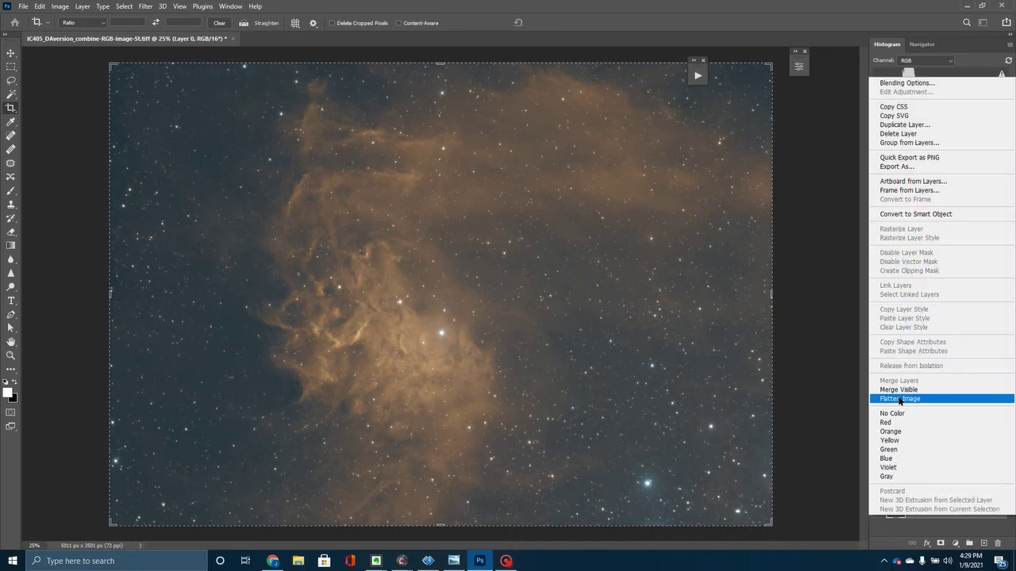
{"action": "left_click", "coordinate": [899, 399]}
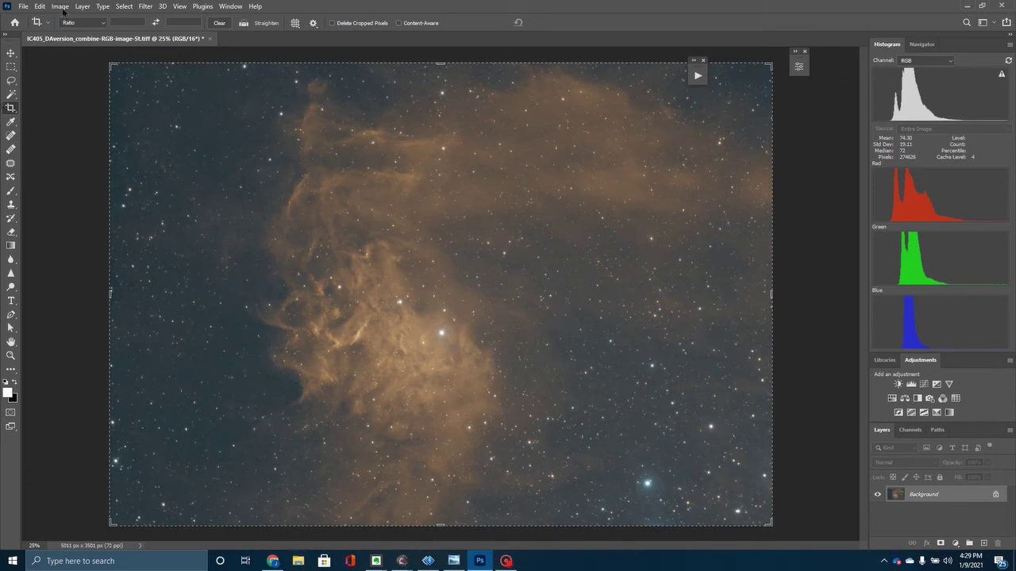
{"action": "left_click", "coordinate": [60, 6]}
{"action": "mouse_move", "coordinate": [92, 37]}
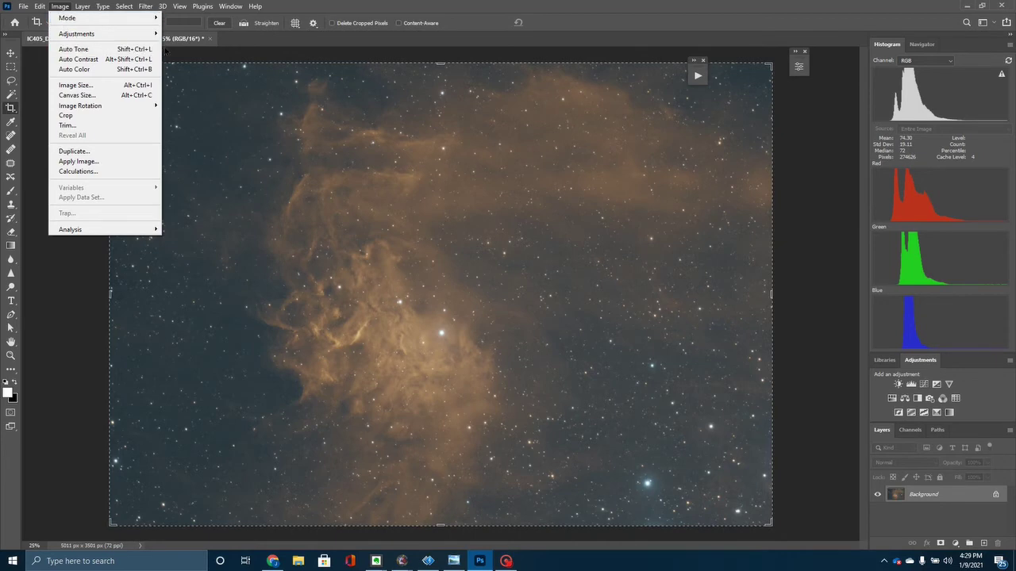
{"action": "left_click", "coordinate": [180, 43]}
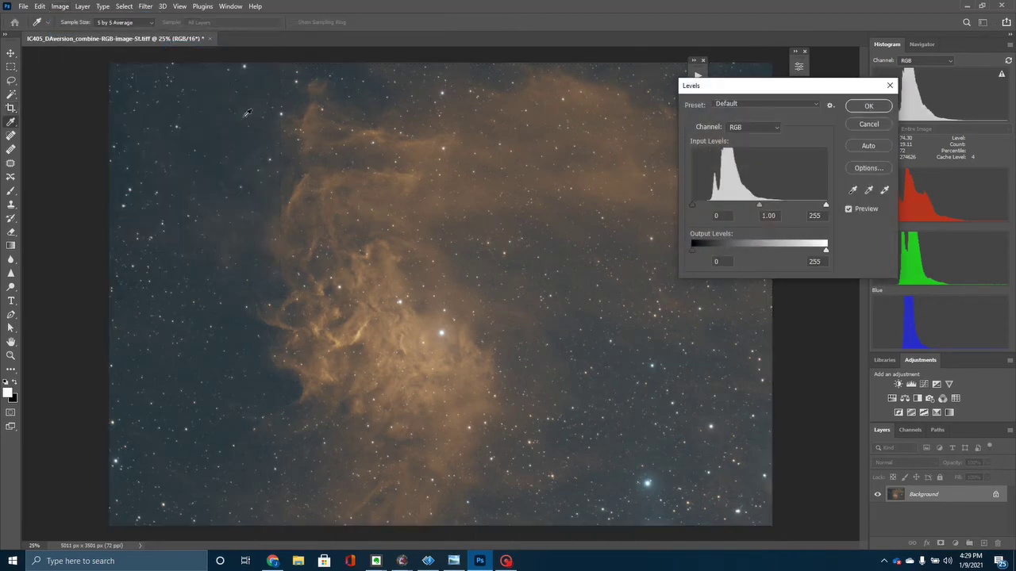
{"action": "left_click_drag", "start_coordinate": [699, 209], "coordinate": [706, 209]}
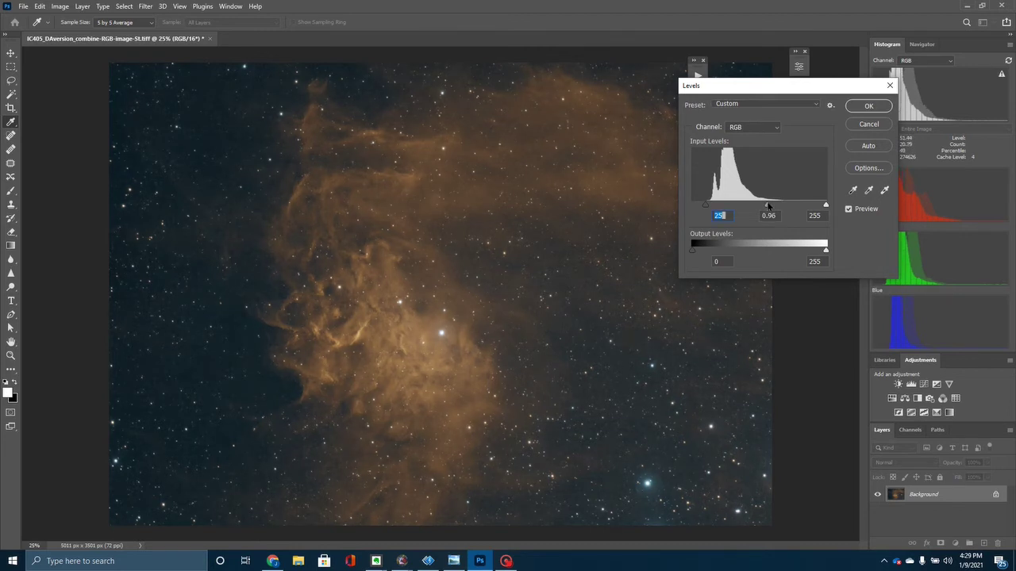
{"action": "left_click", "coordinate": [766, 205]}
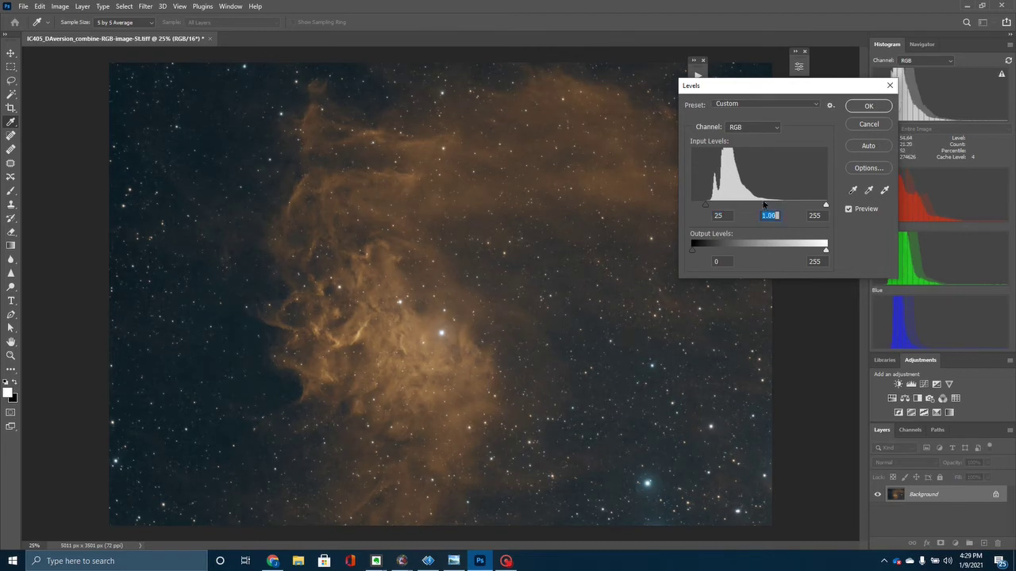
{"action": "left_click", "coordinate": [857, 106]}
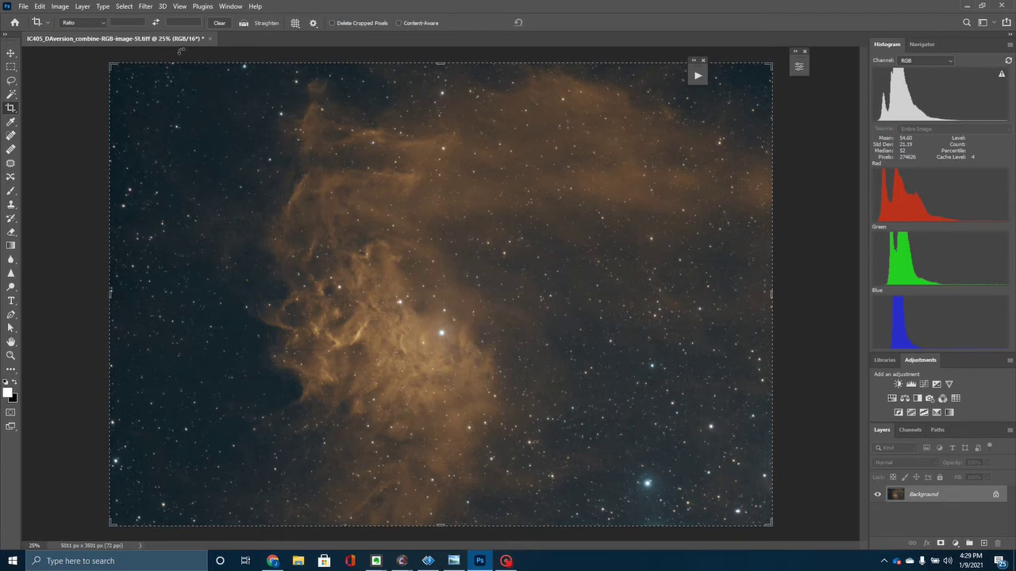
In the Camera Raw Filter's Basic panel, set Blacks -21, Texture +7 and Clarity +8.
{"action": "left_click", "coordinate": [144, 6]}
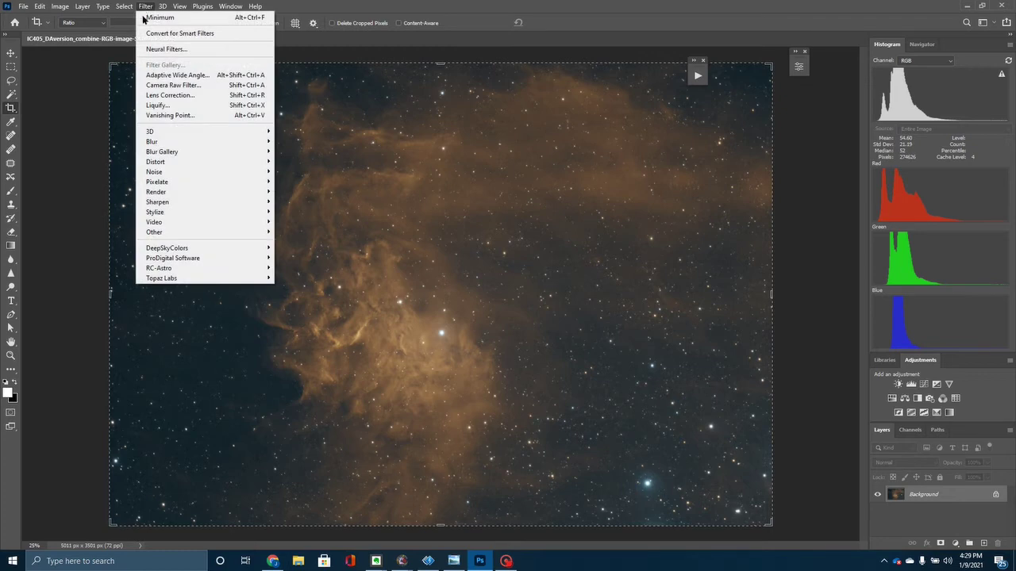
{"action": "left_click", "coordinate": [157, 86]}
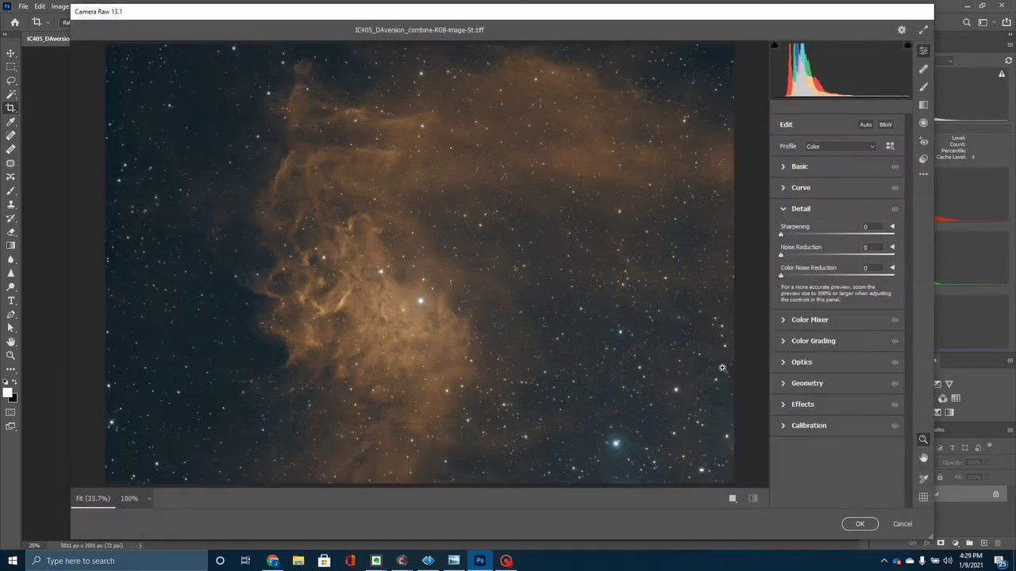
{"action": "left_click", "coordinate": [785, 169]}
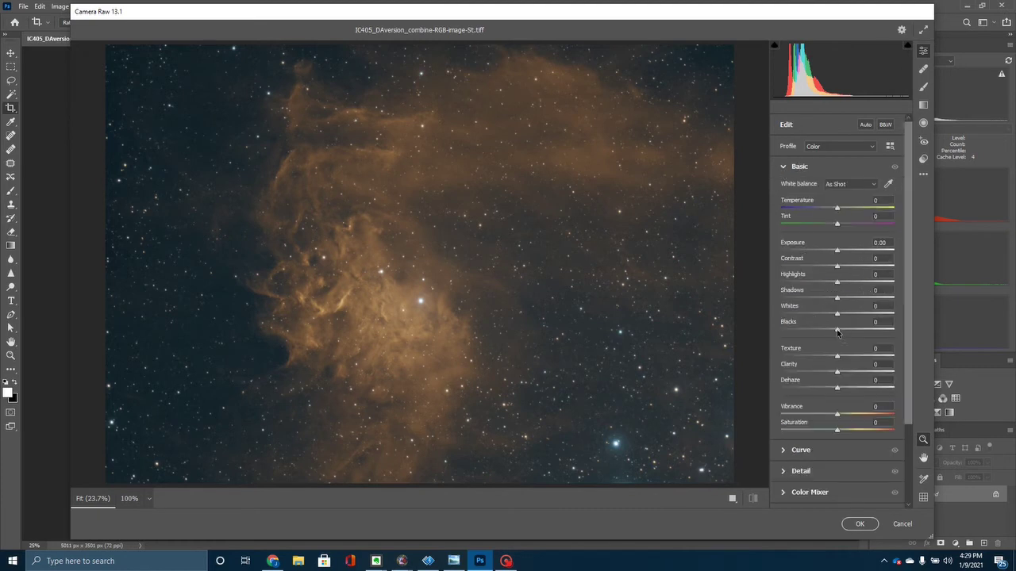
{"action": "left_click_drag", "start_coordinate": [837, 333], "coordinate": [825, 336]}
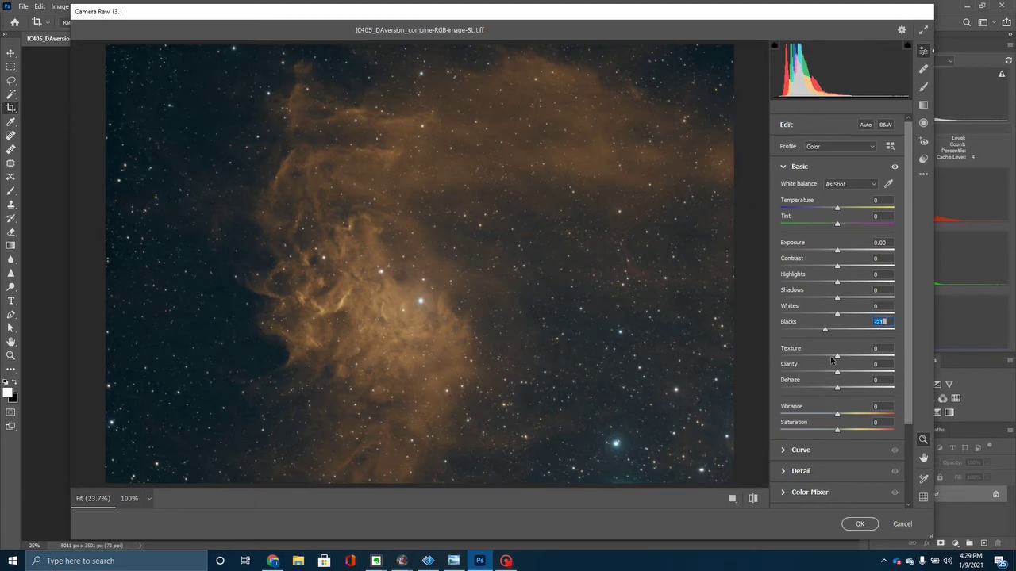
{"action": "mouse_move", "coordinate": [835, 359]}
{"action": "left_mouse_down"}
{"action": "mouse_move", "coordinate": [839, 375]}
{"action": "mouse_move", "coordinate": [839, 360]}
{"action": "left_mouse_up"}
{"action": "left_click_drag", "start_coordinate": [842, 376], "coordinate": [839, 389]}
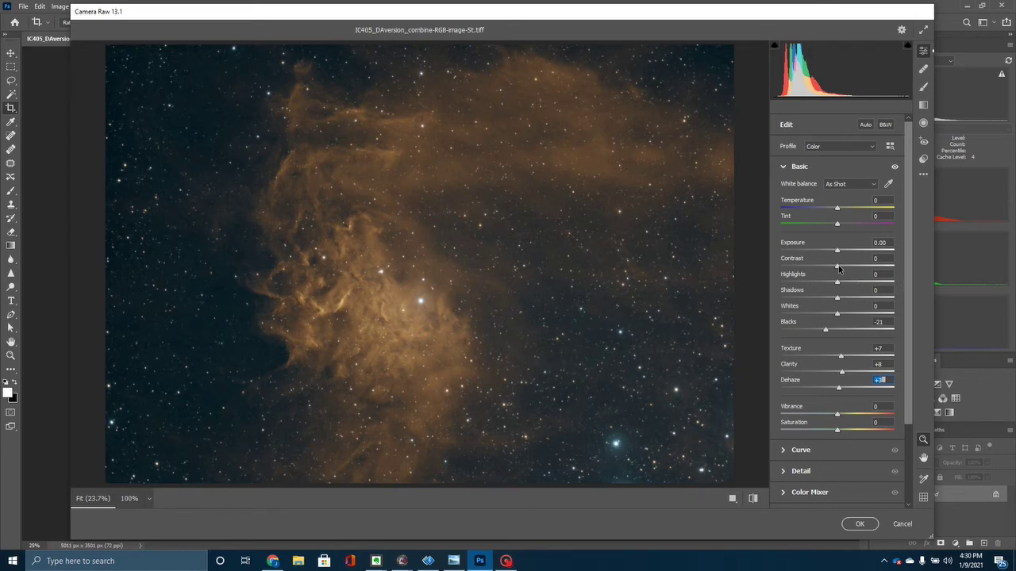
Set Contrast to +11 and Dehaze to +1.
{"action": "left_click_drag", "start_coordinate": [838, 269], "coordinate": [846, 270]}
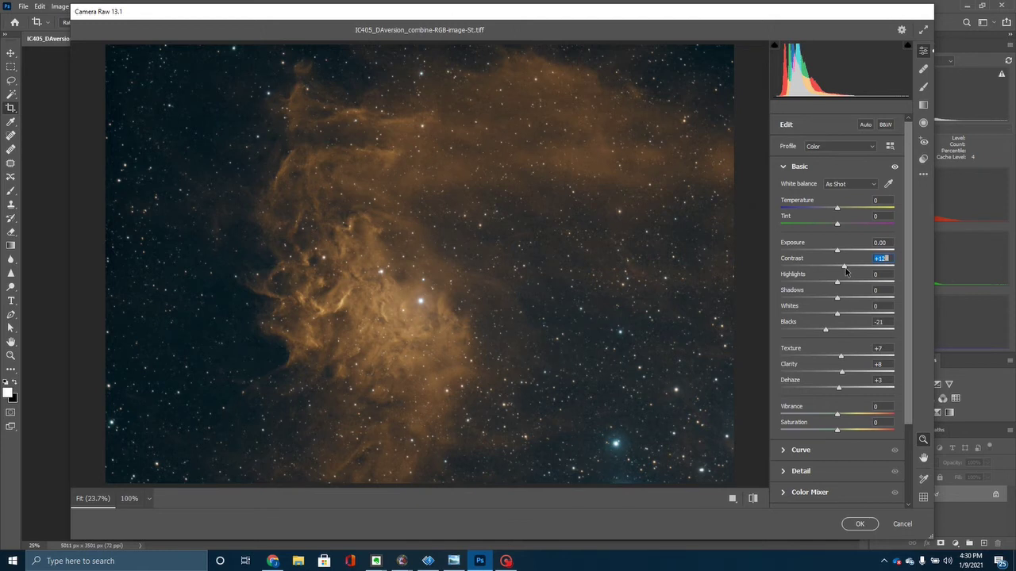
{"action": "left_click_drag", "start_coordinate": [846, 270], "coordinate": [844, 271]}
{"action": "scroll", "coordinate": [781, 482], "scroll_direction": "down", "scroll_amount": 3}
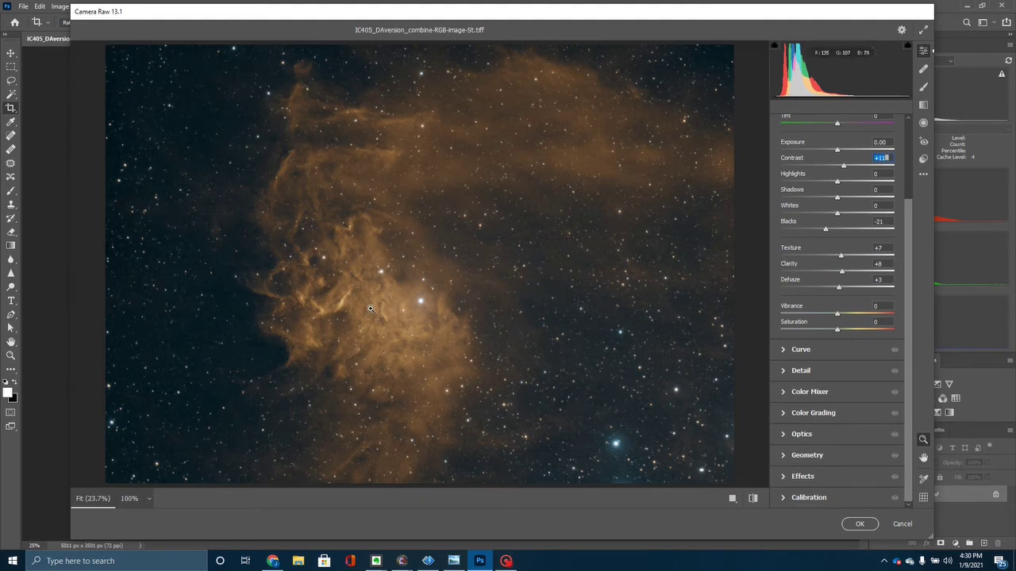
{"action": "scroll", "coordinate": [370, 309], "scroll_direction": "down", "scroll_amount": 2}
{"action": "scroll", "coordinate": [369, 311], "scroll_direction": "up", "scroll_amount": 1}
{"action": "left_click", "coordinate": [839, 291]}
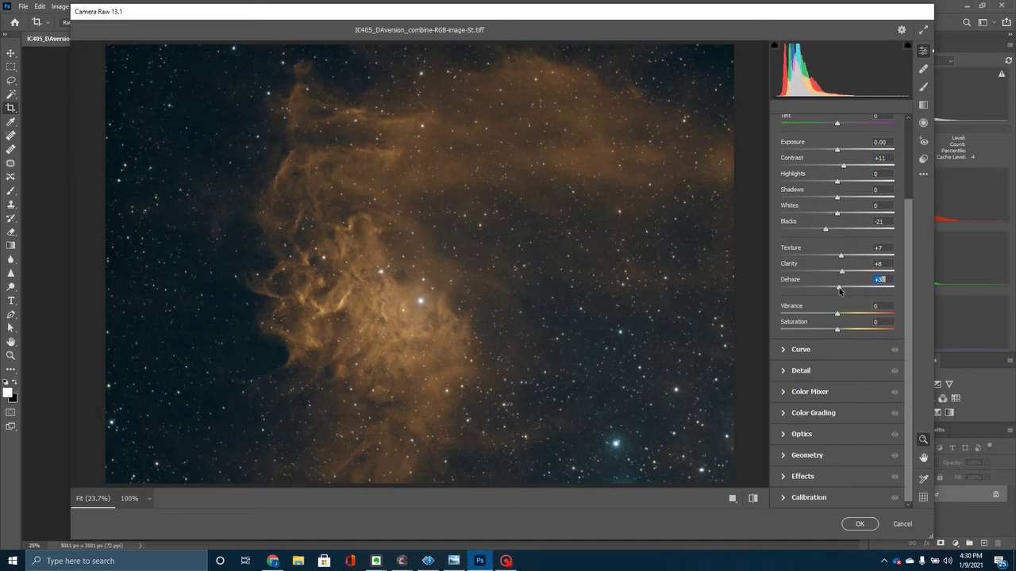
{"action": "key", "text": "Down"}
{"action": "key", "text": "Down"}
{"action": "key", "text": "shift+Tab"}
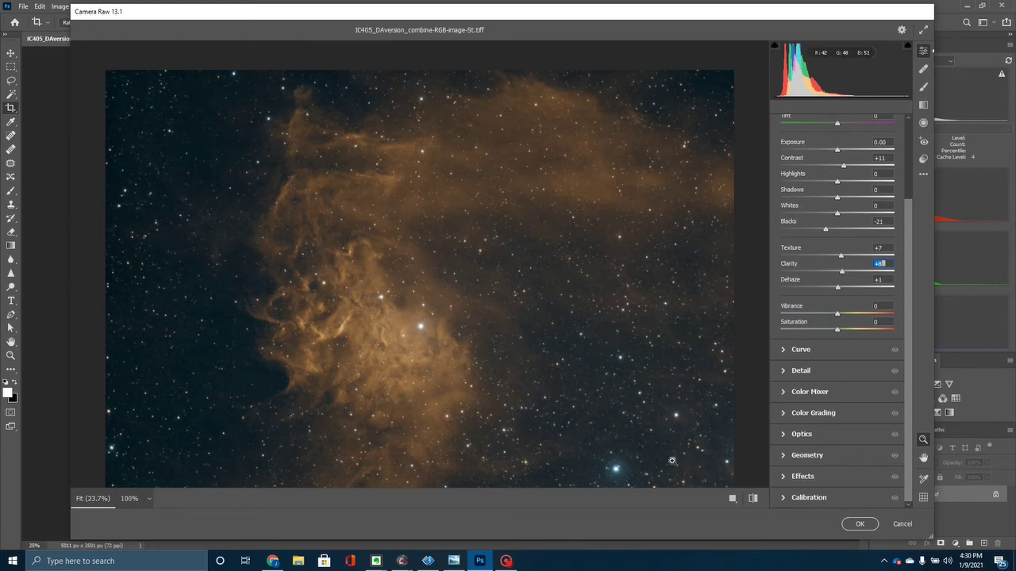
In Camera Raw Detail, set Sharpening 46, Noise Reduction 17, Color Noise Reduction 37, and apply.
{"action": "left_click", "coordinate": [786, 371]}
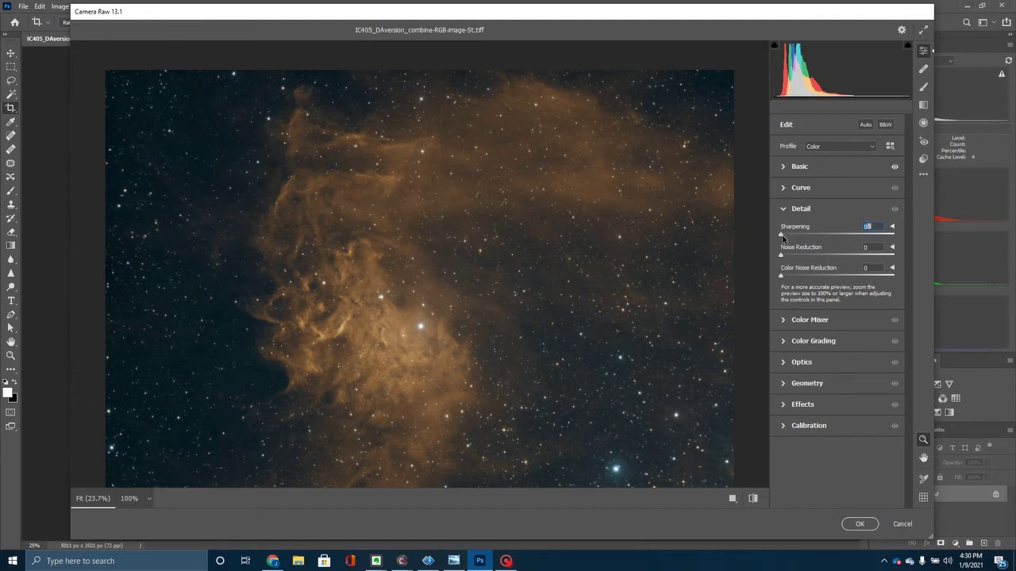
{"action": "mouse_move", "coordinate": [784, 238]}
{"action": "left_mouse_down"}
{"action": "mouse_move", "coordinate": [877, 249]}
{"action": "mouse_move", "coordinate": [830, 250]}
{"action": "left_mouse_up"}
{"action": "left_click_drag", "start_coordinate": [782, 278], "coordinate": [822, 285]}
{"action": "left_click_drag", "start_coordinate": [781, 254], "coordinate": [805, 262]}
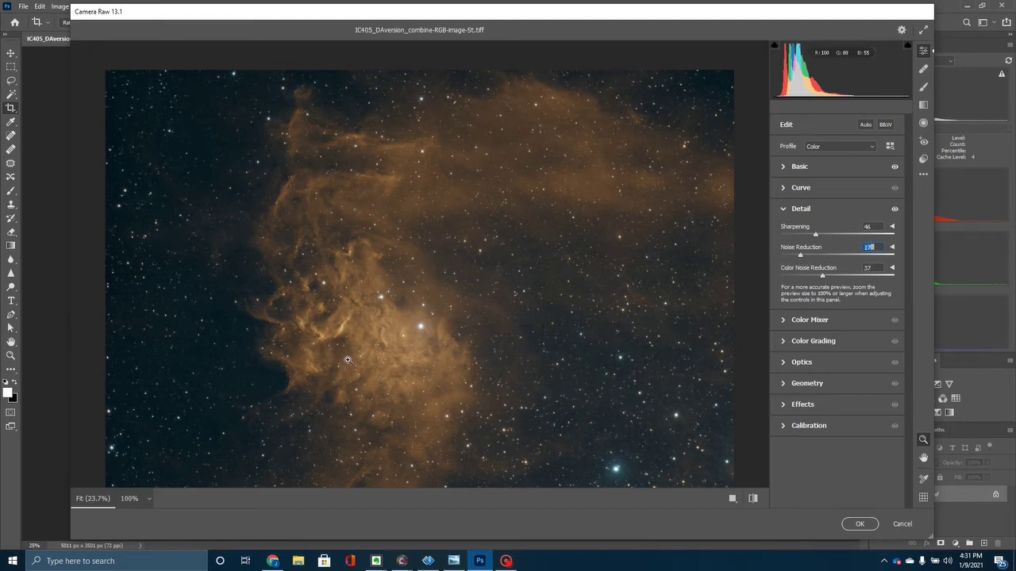
{"action": "left_click_drag", "start_coordinate": [331, 352], "coordinate": [331, 354]}
{"action": "left_click", "coordinate": [855, 524]}
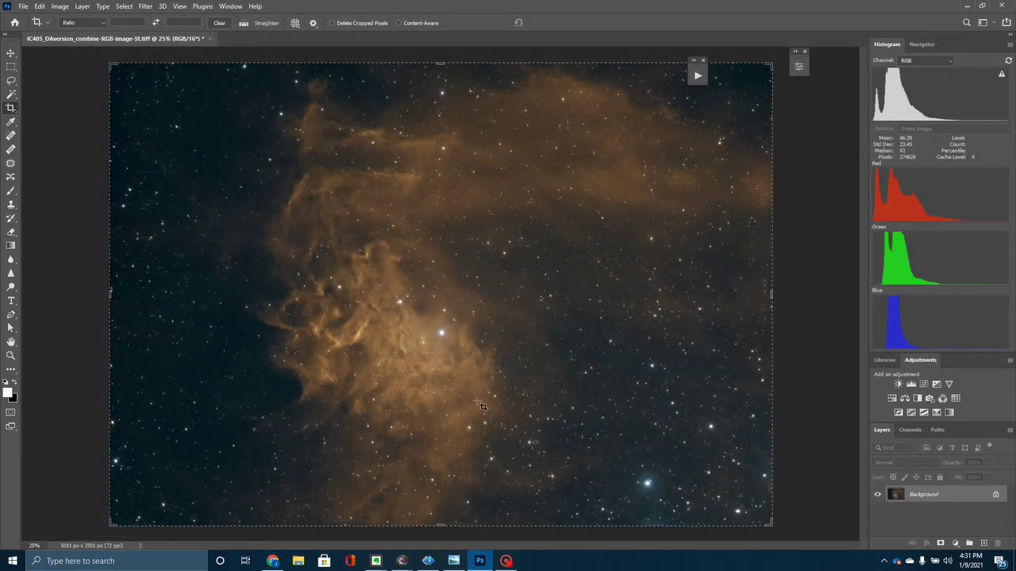
Remove the Channel Mixer adjustment layer from the nebula image.
{"action": "left_click", "coordinate": [905, 398]}
{"action": "left_click", "coordinate": [943, 398]}
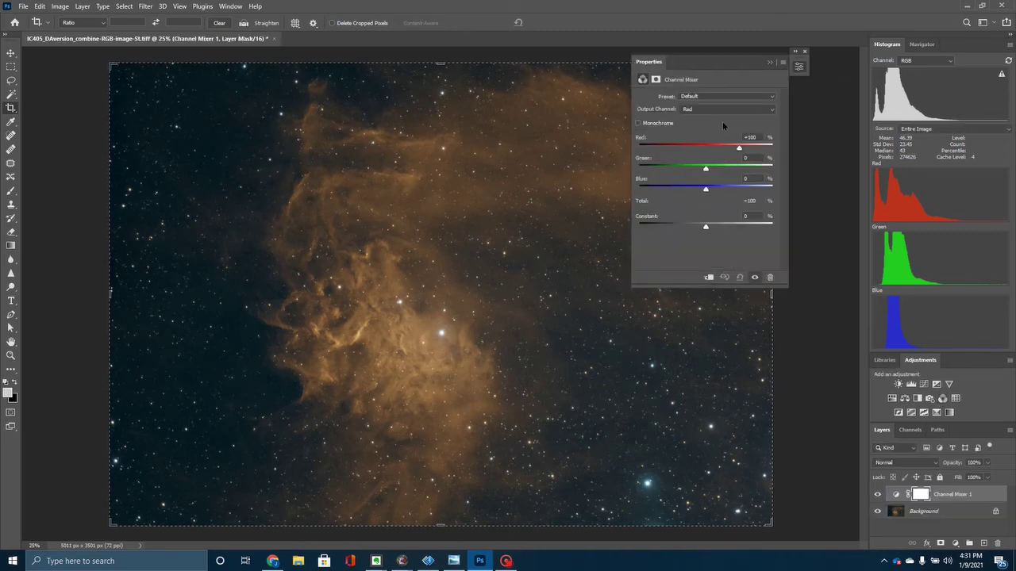
{"action": "left_click", "coordinate": [769, 63]}
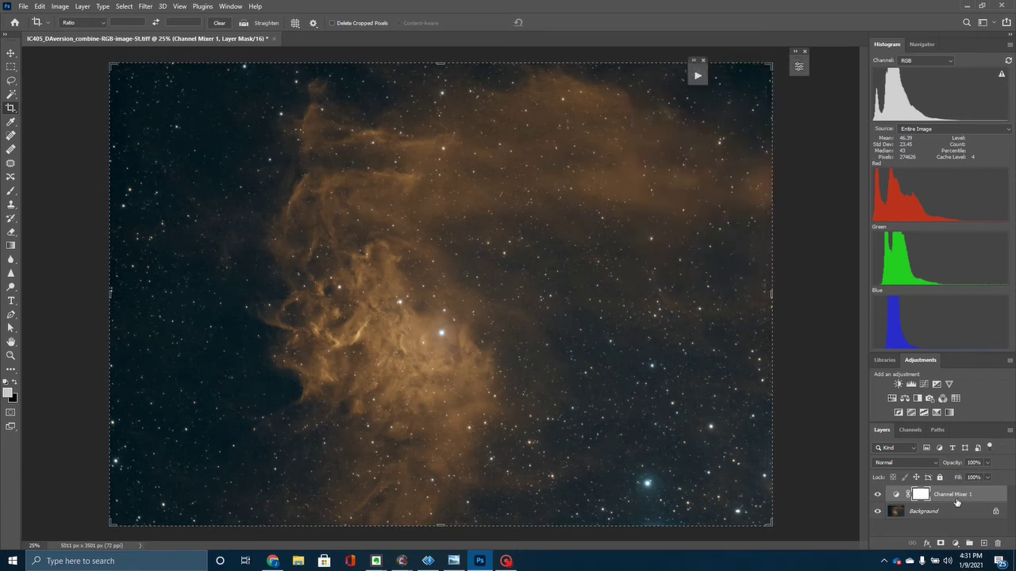
{"action": "key", "text": "Delete"}
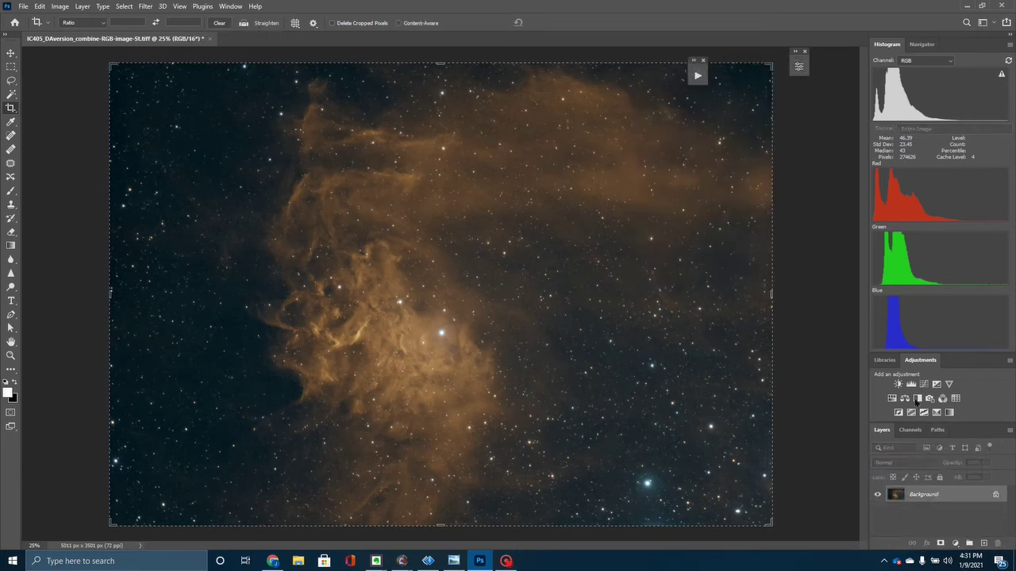
Add a Color Balance layer with midtones Red +6, Green +5, Blue +4, and reposition its panel.
{"action": "left_click", "coordinate": [905, 398]}
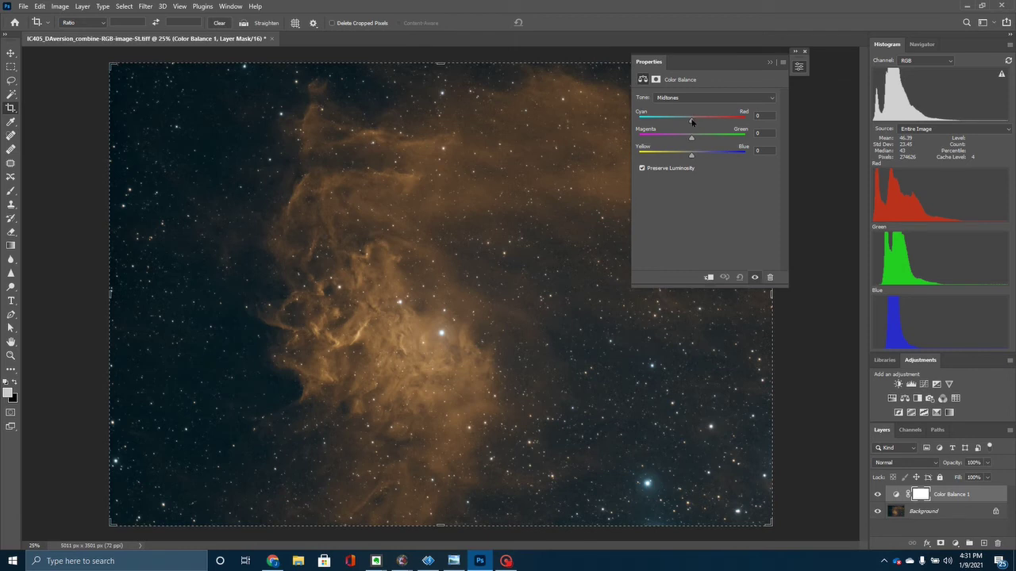
{"action": "left_click_drag", "start_coordinate": [690, 121], "coordinate": [693, 139]}
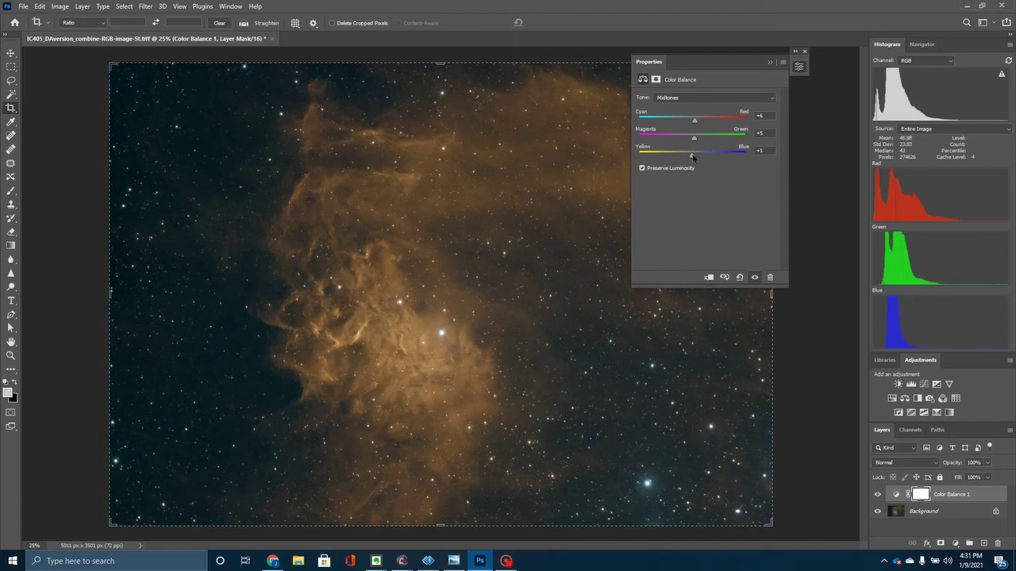
{"action": "left_click_drag", "start_coordinate": [697, 154], "coordinate": [695, 138]}
{"action": "left_click_drag", "start_coordinate": [706, 79], "coordinate": [800, 98]}
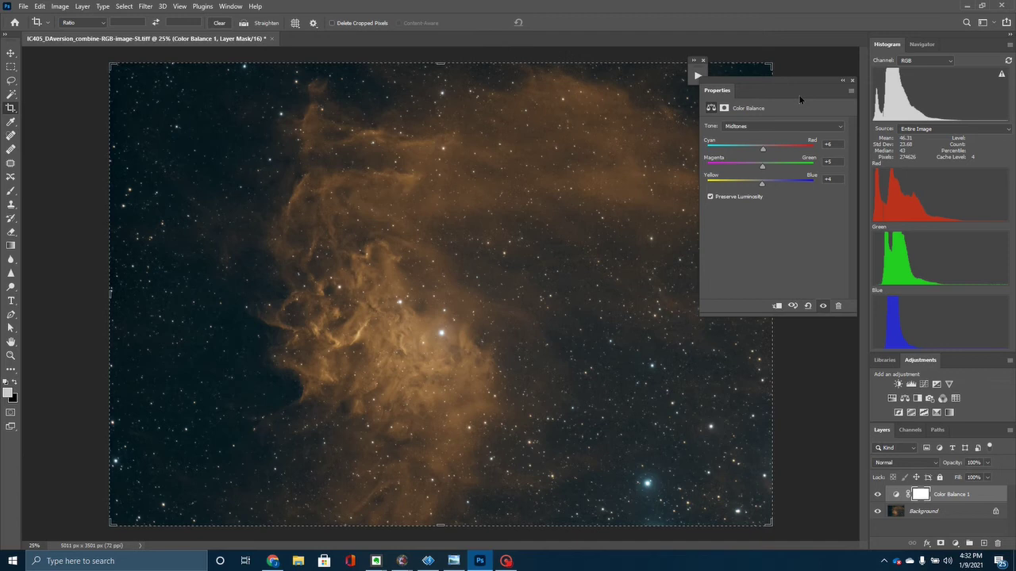
Close all open documents without saving changes.
{"action": "left_click", "coordinate": [29, 8]}
{"action": "left_click", "coordinate": [40, 93]}
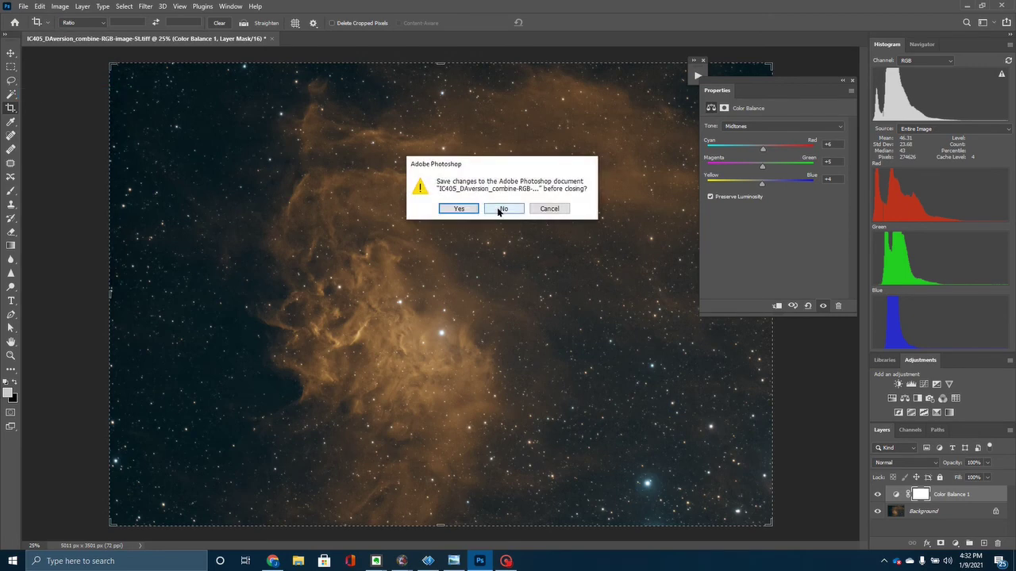
{"action": "left_click", "coordinate": [500, 210]}
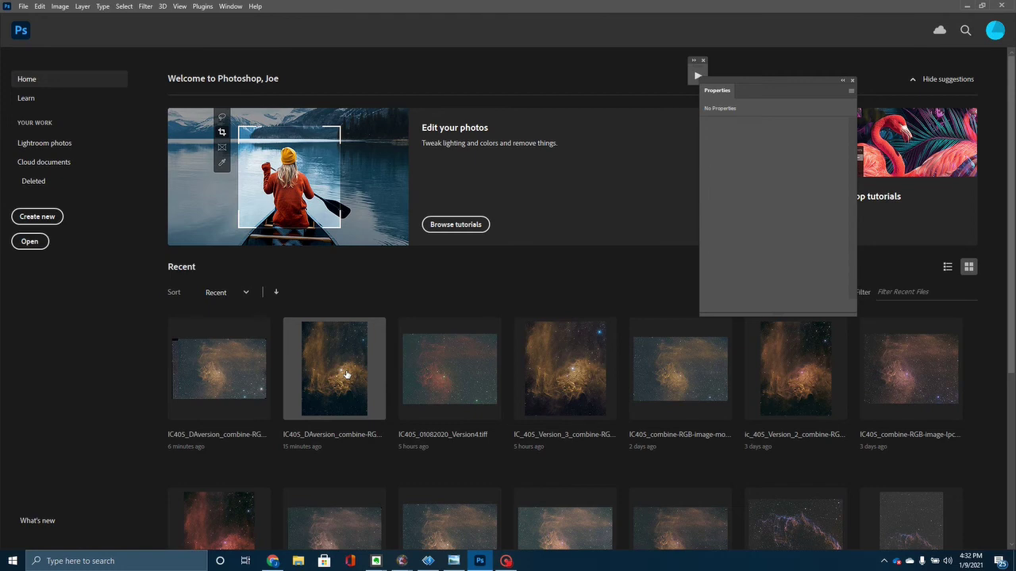
Open the recent portrait nebula image and browse the Filter and Image menus without choosing anything.
{"action": "left_click", "coordinate": [346, 375]}
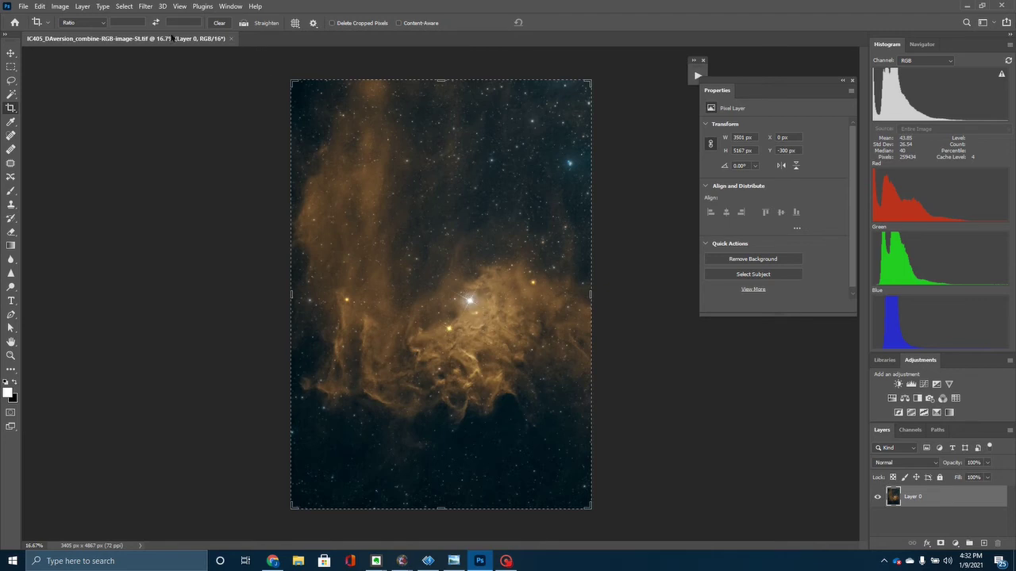
{"action": "left_click", "coordinate": [154, 9]}
{"action": "mouse_move", "coordinate": [191, 272]}
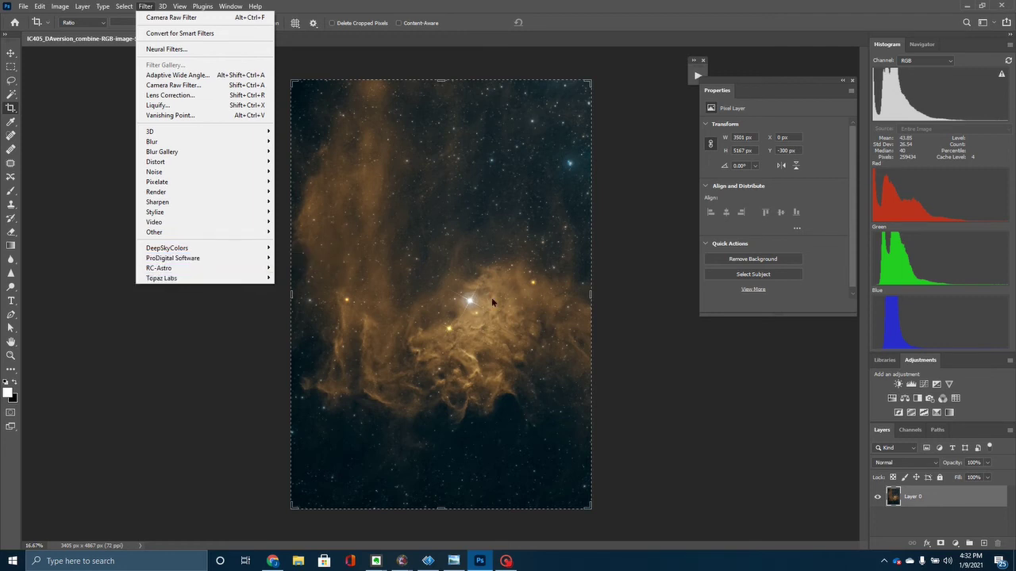
{"action": "mouse_move", "coordinate": [63, 9]}
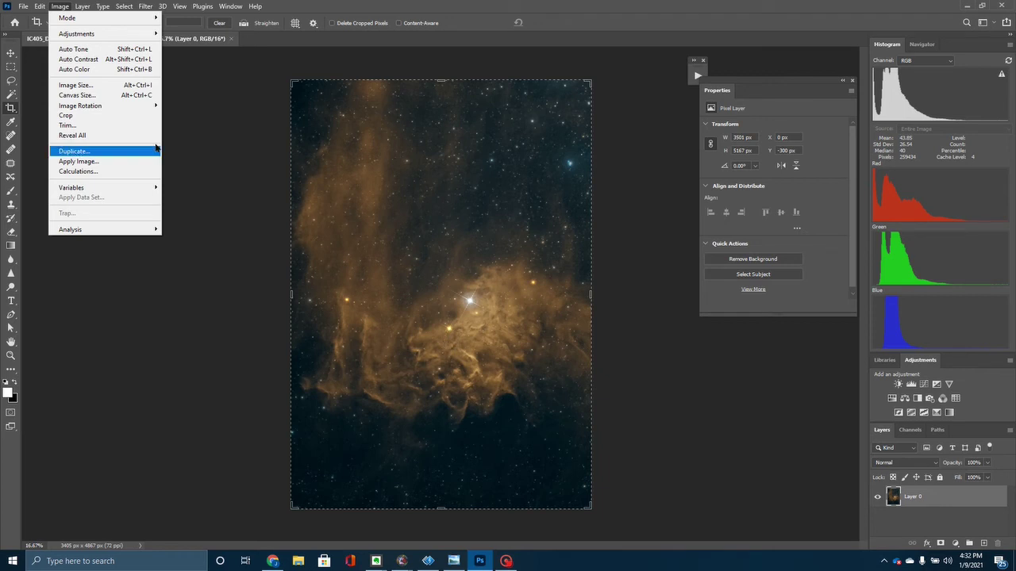
{"action": "left_click", "coordinate": [218, 139]}
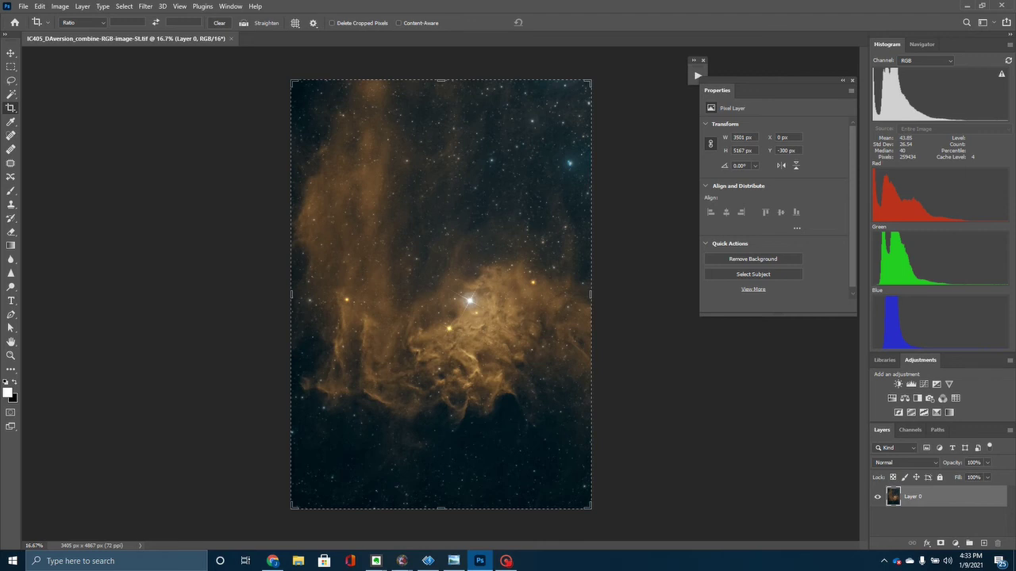
Start opening another image file, then cancel the Open dialog.
{"action": "left_click", "coordinate": [24, 7]}
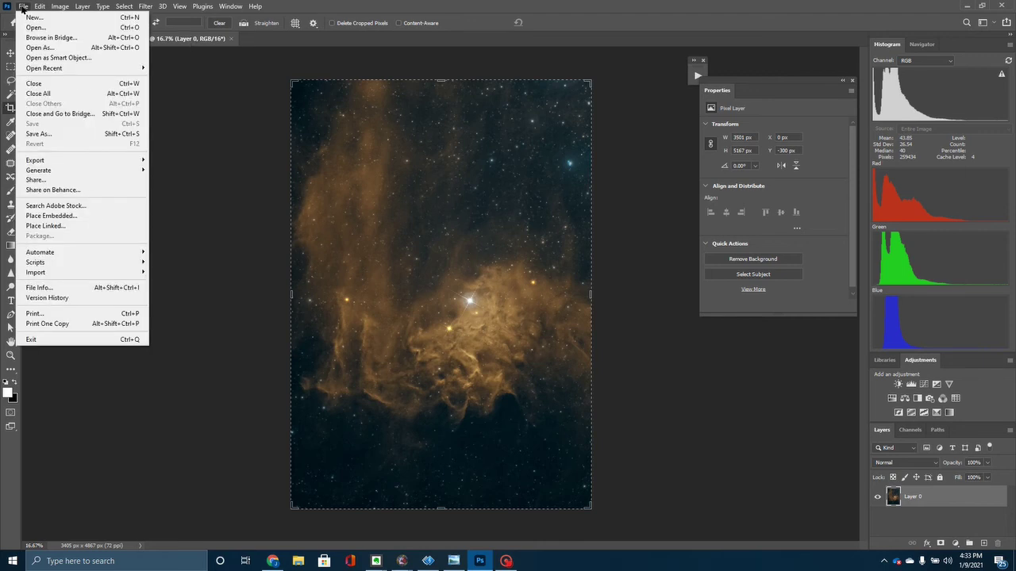
{"action": "left_click", "coordinate": [212, 118]}
{"action": "left_click", "coordinate": [24, 7]}
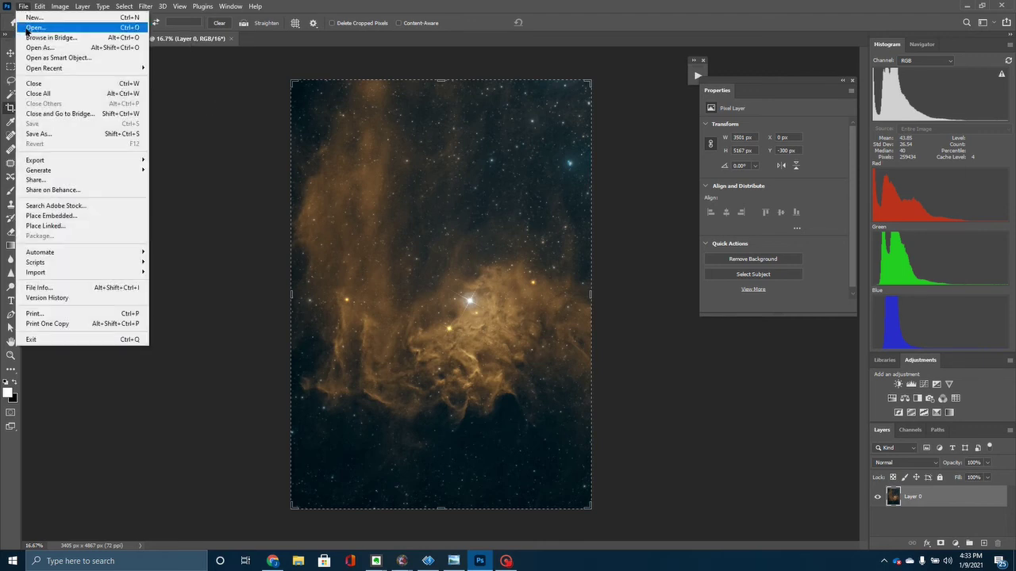
{"action": "left_click", "coordinate": [35, 28]}
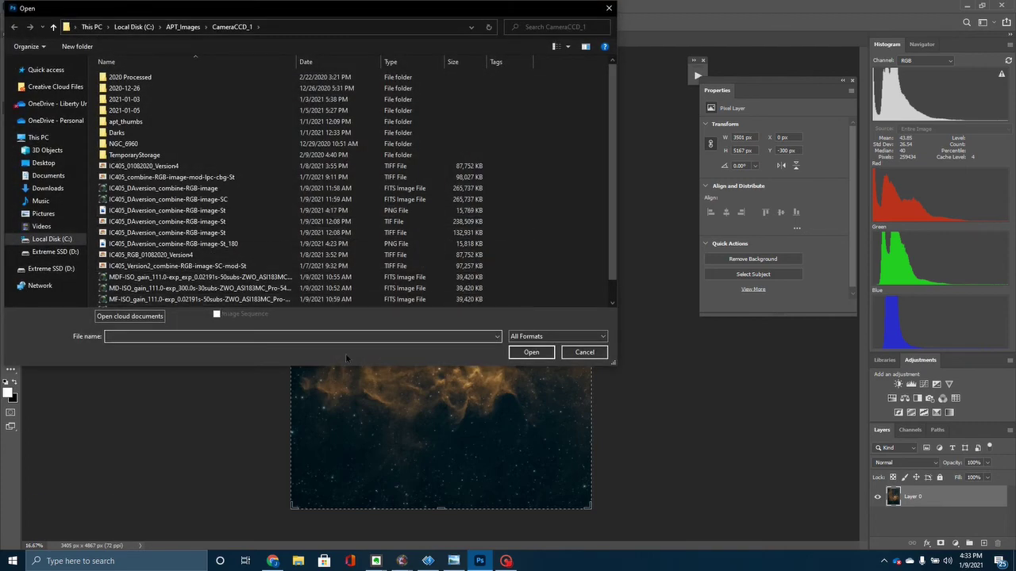
{"action": "left_click", "coordinate": [587, 353]}
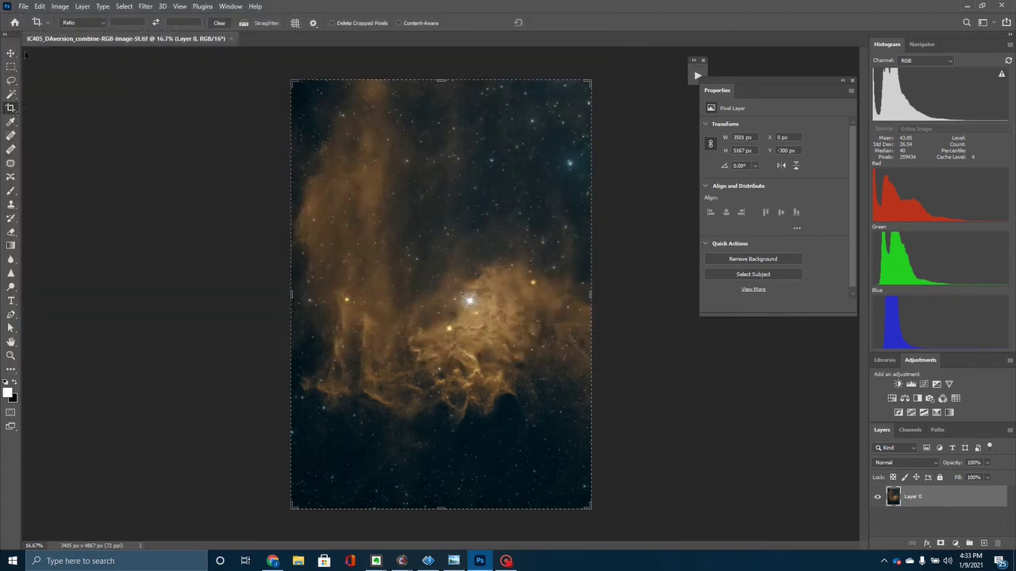
Close the portrait document and reopen the landscape IC405 image from recent files.
{"action": "left_click", "coordinate": [23, 8]}
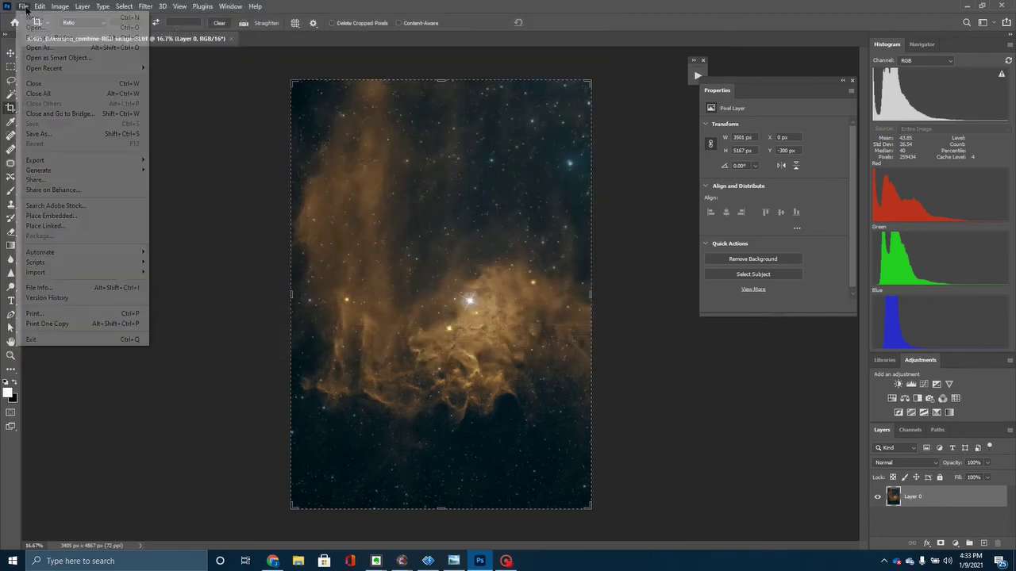
{"action": "left_click", "coordinate": [51, 85]}
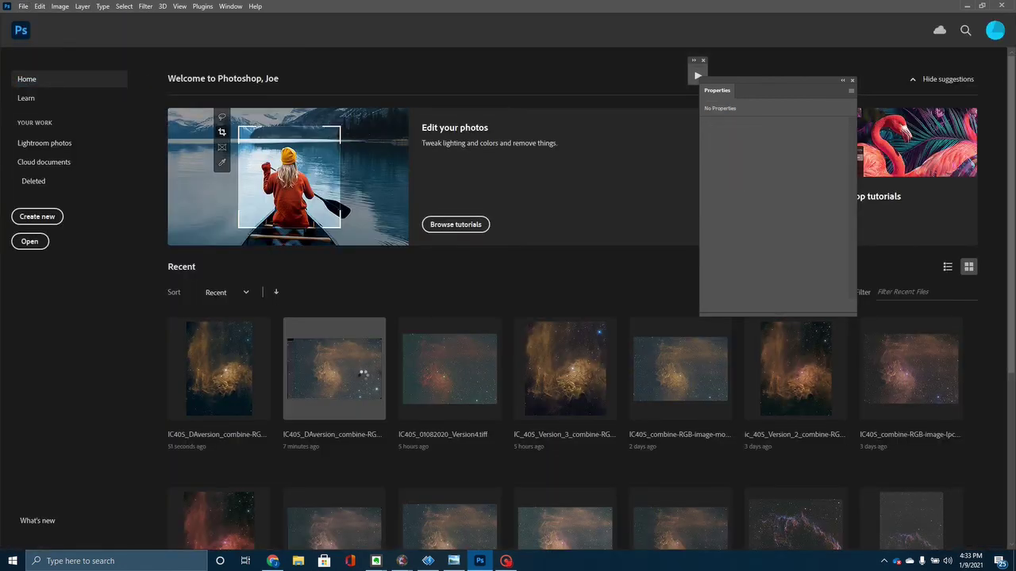
{"action": "left_click", "coordinate": [358, 366]}
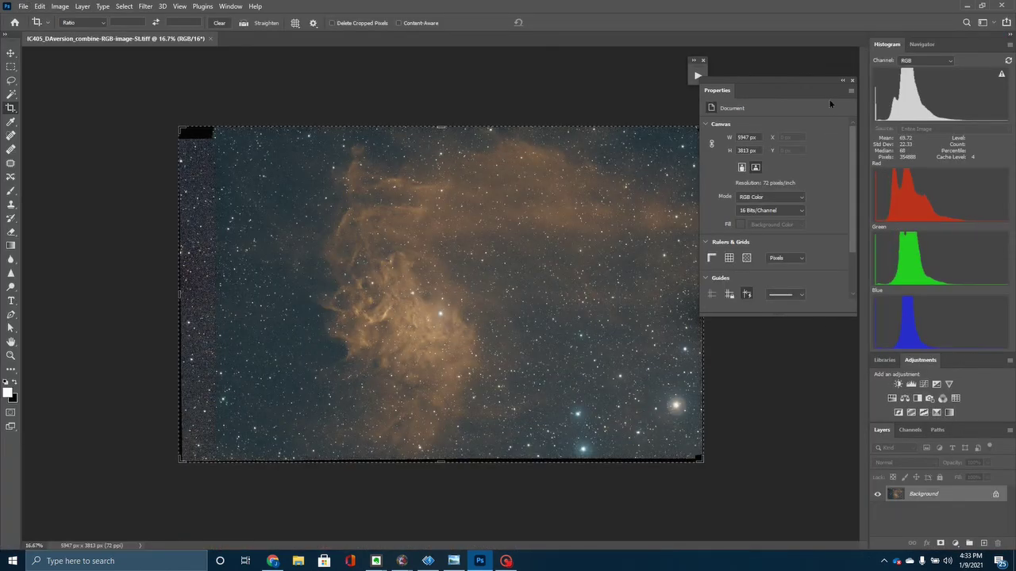
{"action": "left_click", "coordinate": [842, 82]}
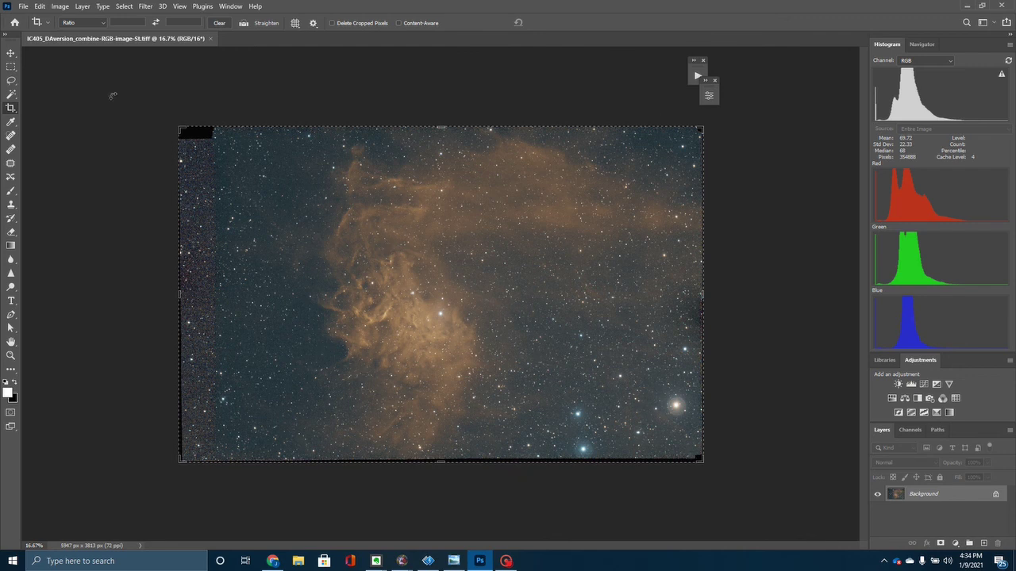
{"action": "left_click", "coordinate": [24, 6]}
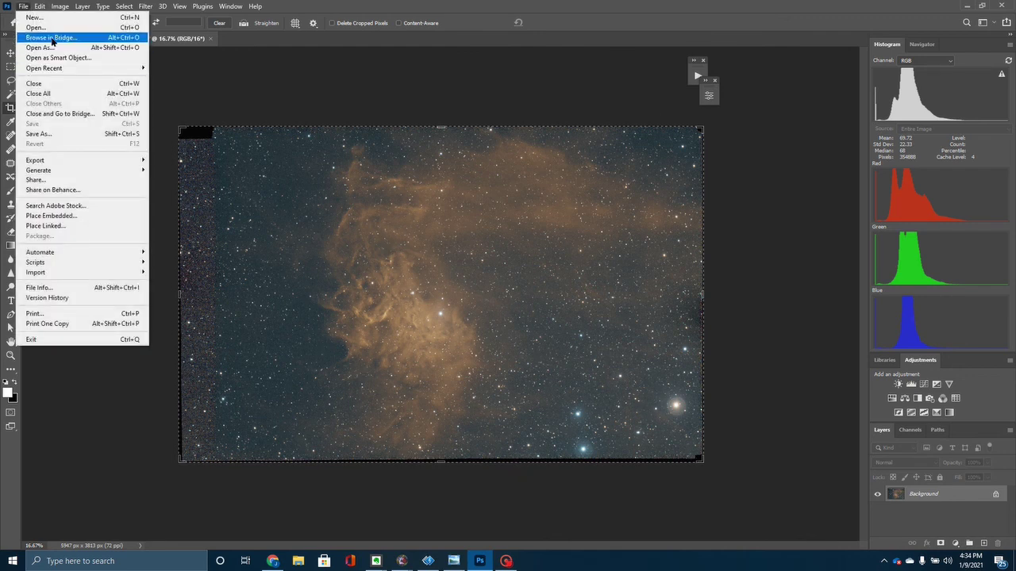
Close the landscape document, reopen the portrait nebula image, and cancel a crop without changes.
{"action": "left_click", "coordinate": [37, 85]}
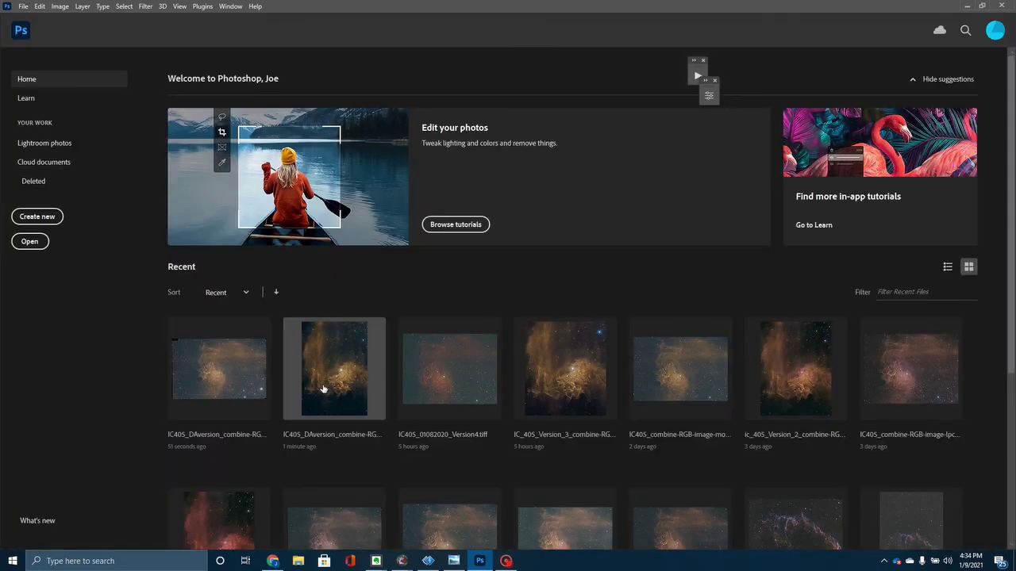
{"action": "left_click", "coordinate": [322, 387]}
{"action": "key", "text": "c"}
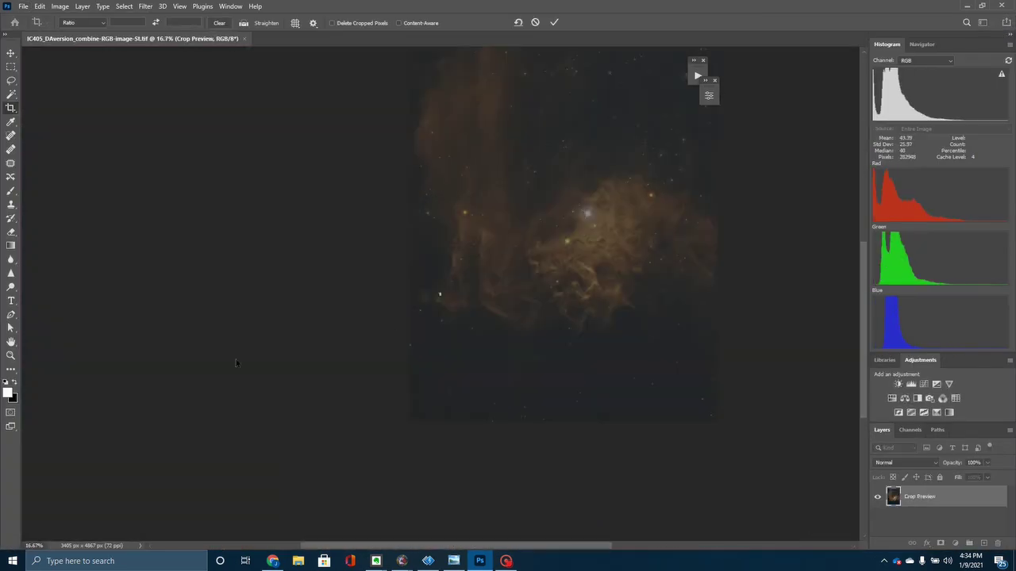
{"action": "key", "text": "Escape"}
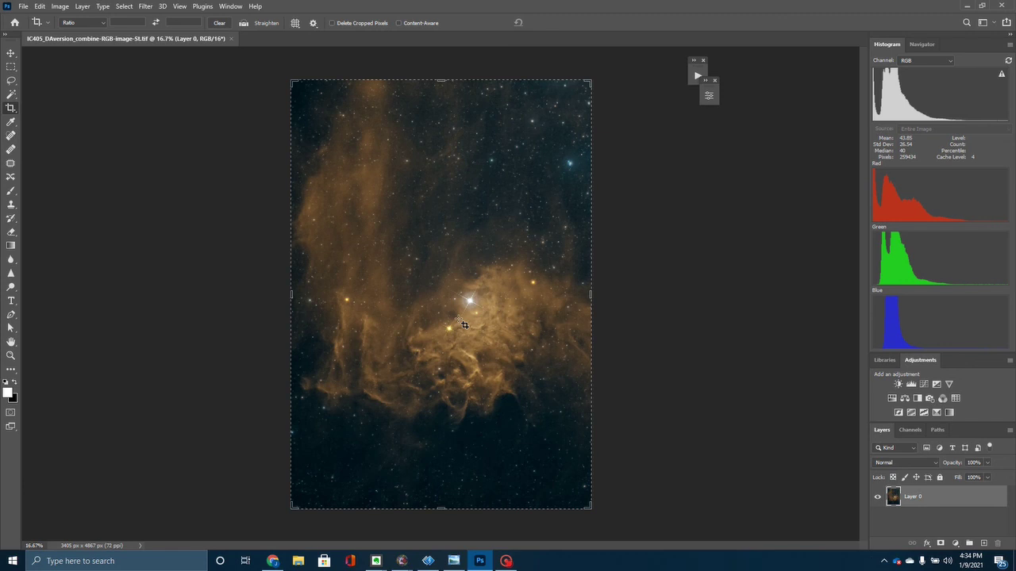
Zoom the portrait nebula to 33.3% to inspect the star spikes, then minimize Photoshop.
{"action": "key", "text": "ctrl+plus"}
{"action": "key", "text": "ctrl+plus"}
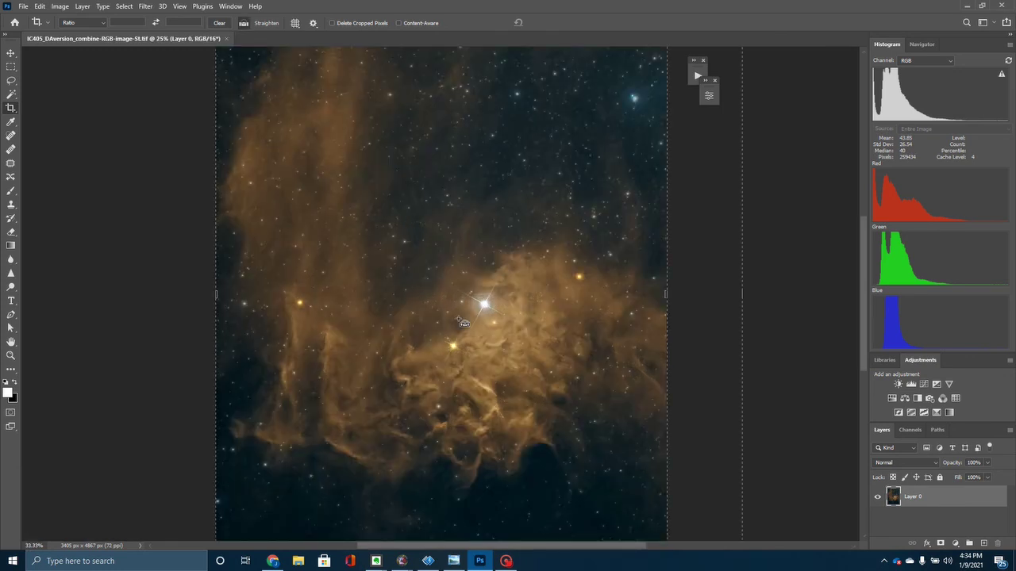
{"action": "scroll", "coordinate": [619, 392], "scroll_direction": "down", "scroll_amount": 5}
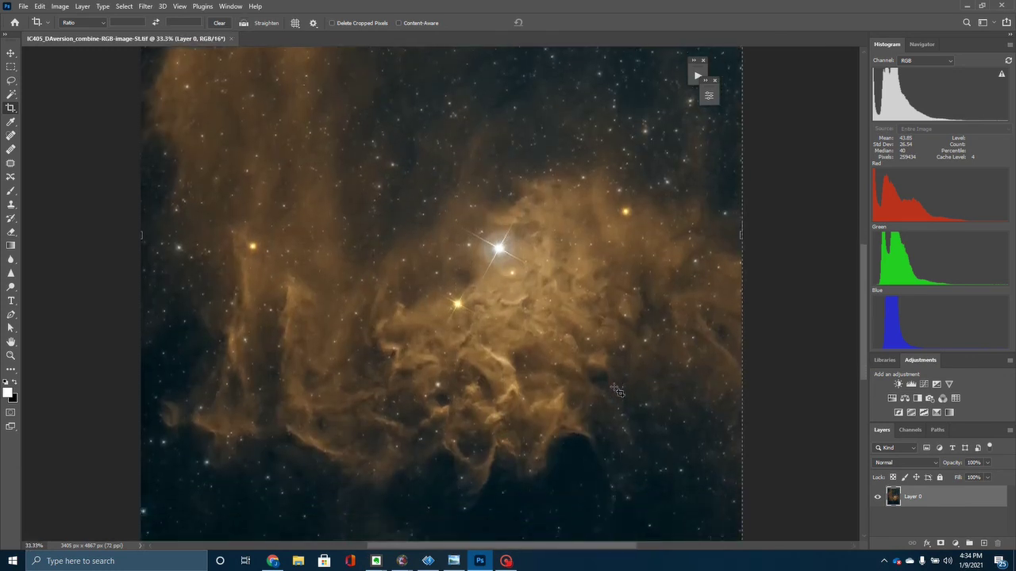
{"action": "scroll", "coordinate": [618, 392], "scroll_direction": "down", "scroll_amount": 2}
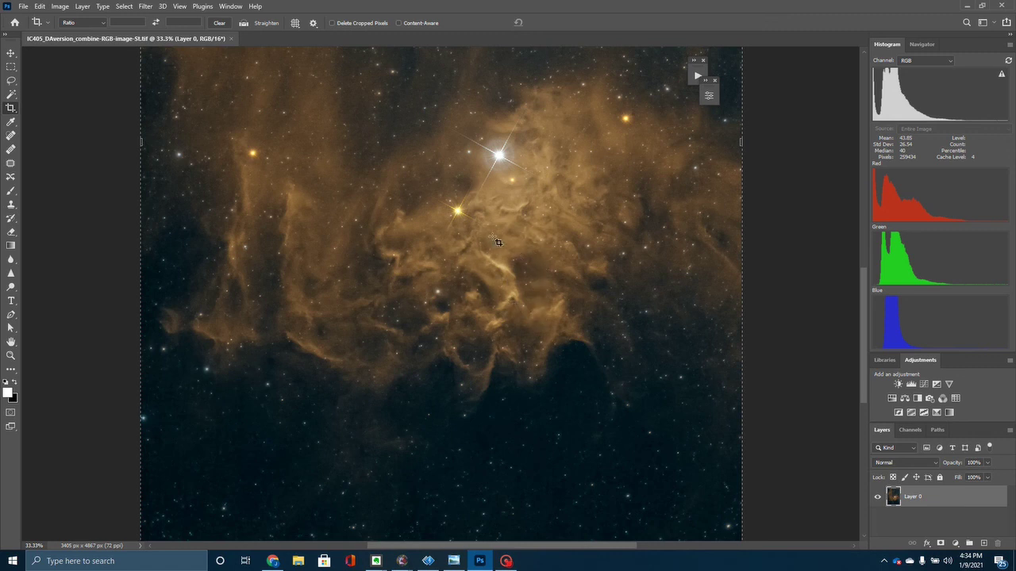
{"action": "scroll", "coordinate": [454, 258], "scroll_direction": "up", "scroll_amount": 1}
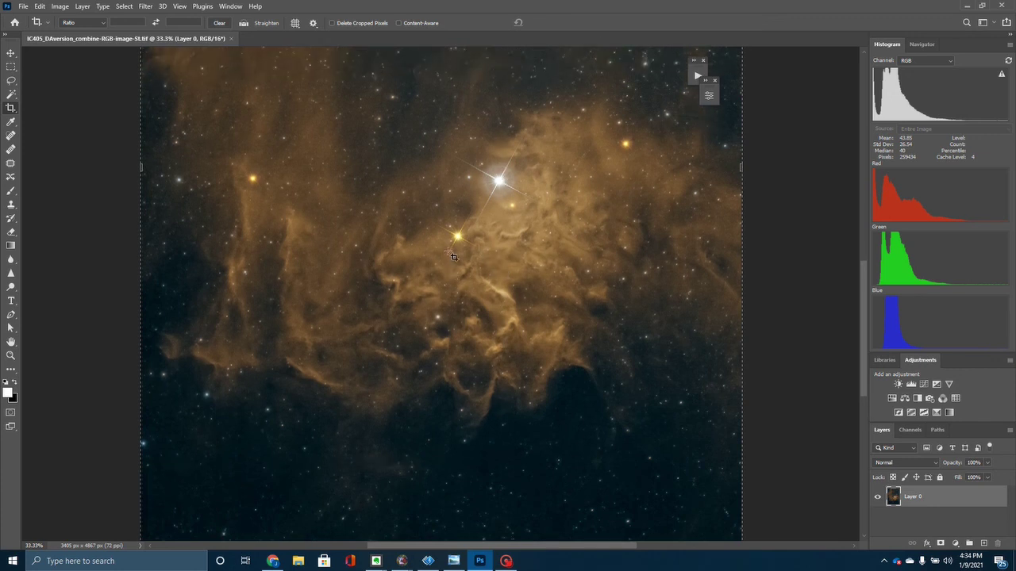
{"action": "scroll", "coordinate": [453, 258], "scroll_direction": "up", "scroll_amount": 6}
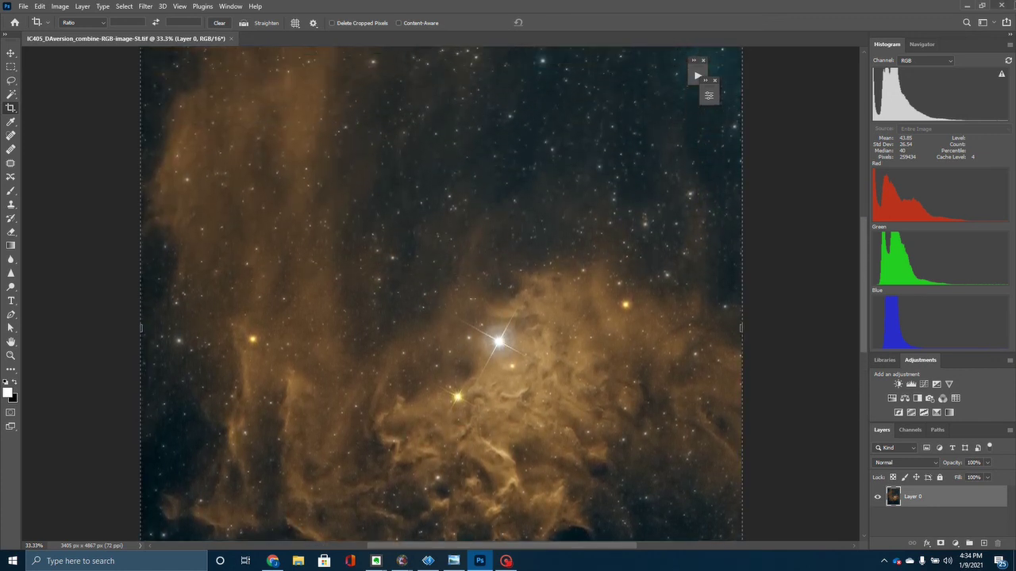
{"action": "left_click", "coordinate": [967, 6]}
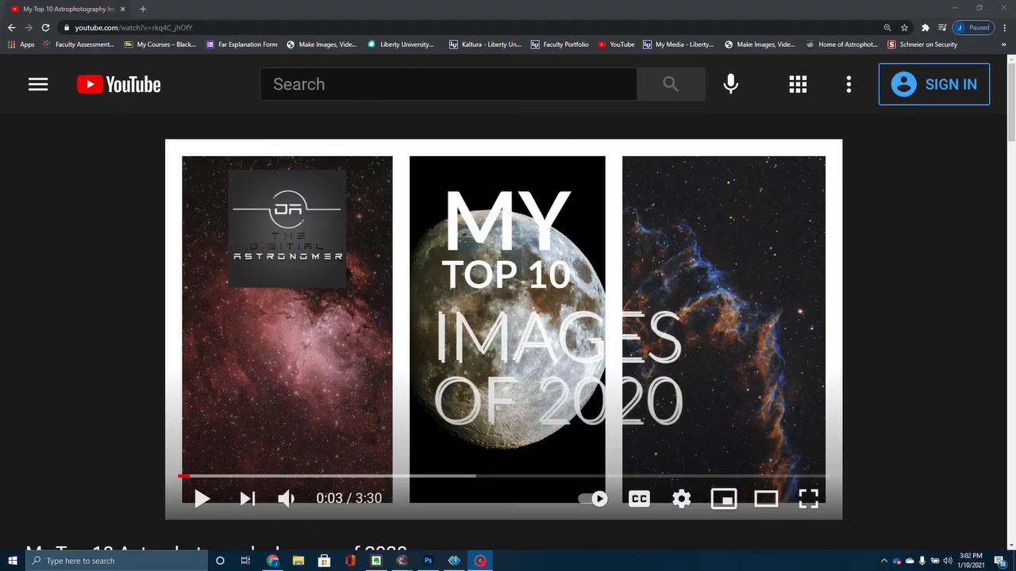
Scroll the YouTube page down to the 'My Top 10 Astrophotography Images of 2020' title and channel details.
{"action": "scroll", "coordinate": [866, 538], "scroll_direction": "down", "scroll_amount": 2}
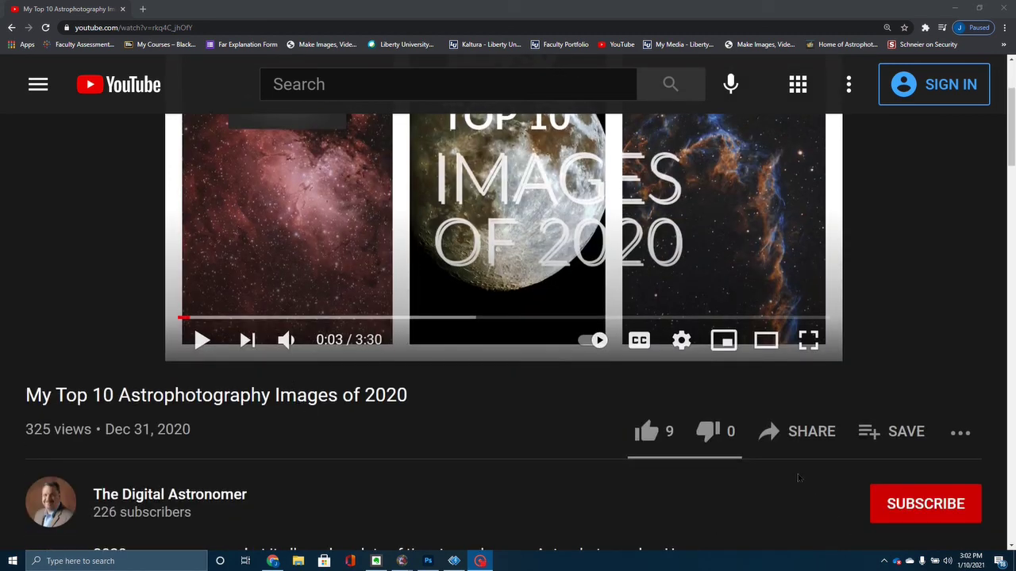